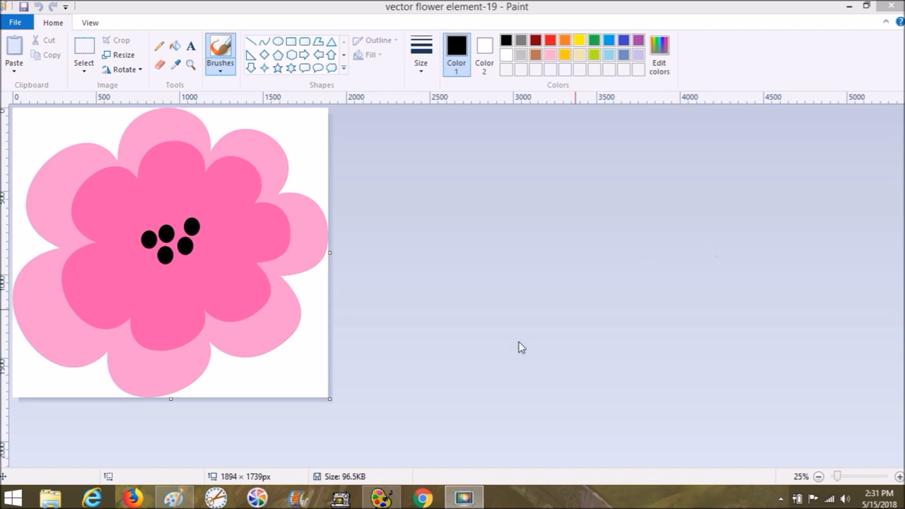
Drag the Paint canvas out to 5188 × 2040 px, leaving blank space right of the pink flower
drag(329, 401, 359, 448)
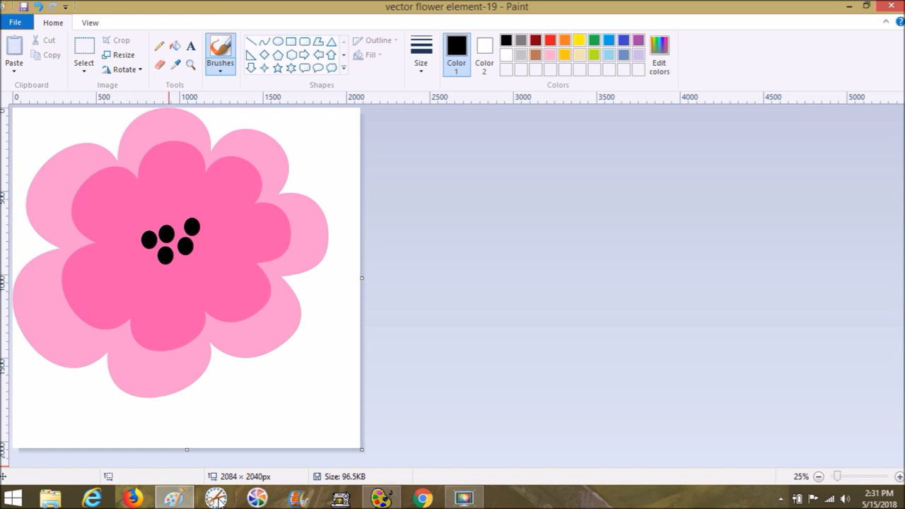
drag(361, 278, 877, 329)
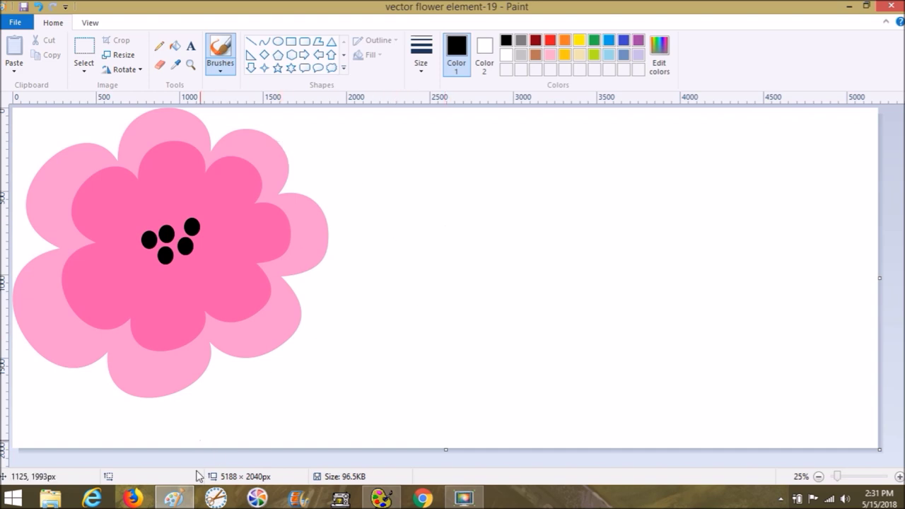
mouse_move(188, 492)
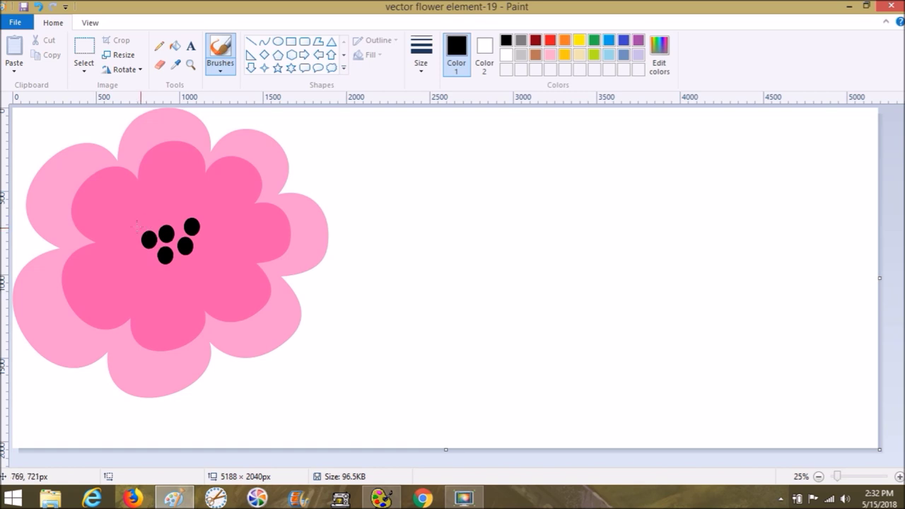
click(83, 67)
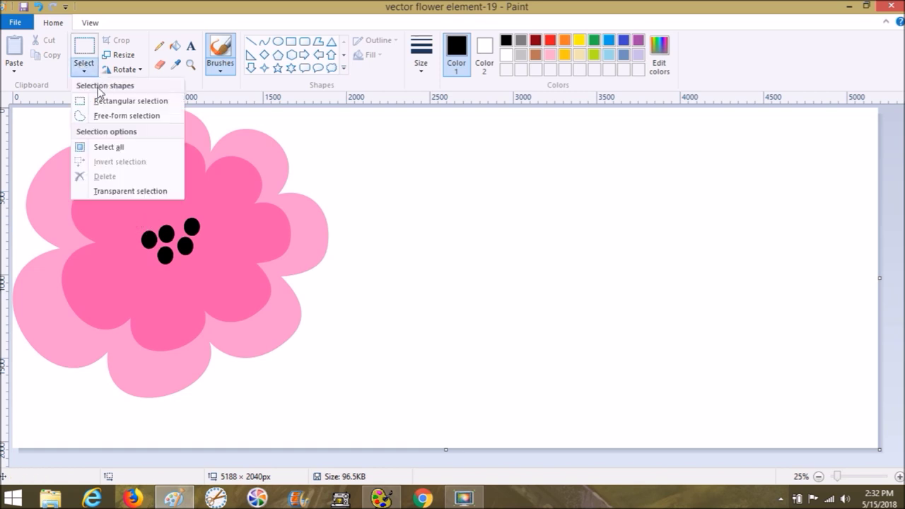
Free-form select the dark pink inner petals with black dots and drag them to the right
click(111, 117)
mouse_move(141, 235)
mouse_down()
mouse_move(163, 218)
mouse_move(194, 215)
mouse_move(204, 221)
mouse_move(202, 246)
mouse_move(167, 263)
mouse_up()
click(237, 168)
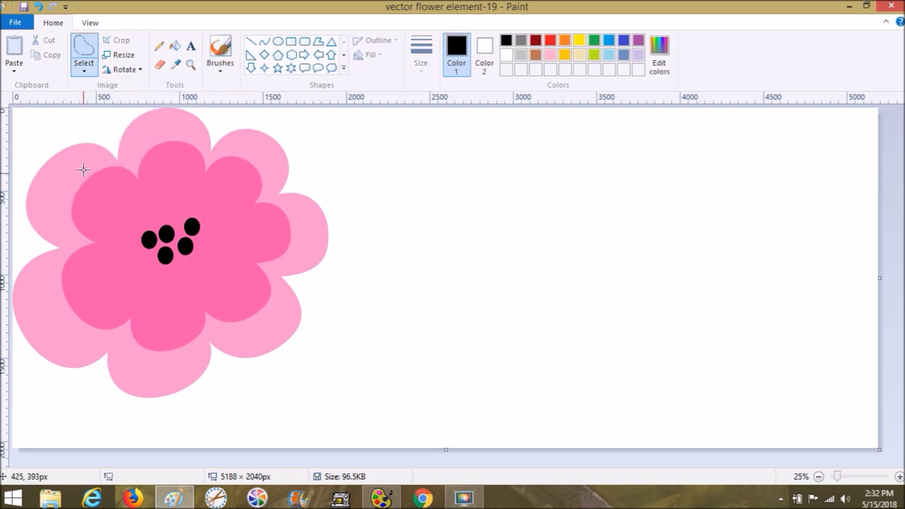
mouse_move(92, 168)
mouse_down()
mouse_move(56, 208)
mouse_move(65, 236)
mouse_move(83, 243)
mouse_move(62, 253)
mouse_move(49, 289)
mouse_move(71, 323)
mouse_move(106, 342)
mouse_move(120, 337)
mouse_move(148, 360)
mouse_move(197, 352)
mouse_move(216, 328)
mouse_move(245, 336)
mouse_move(282, 290)
mouse_move(278, 271)
mouse_move(294, 231)
mouse_move(290, 209)
mouse_move(266, 196)
mouse_move(262, 159)
mouse_move(238, 143)
mouse_move(206, 160)
mouse_move(188, 138)
mouse_move(153, 126)
mouse_move(122, 161)
mouse_move(89, 167)
mouse_up()
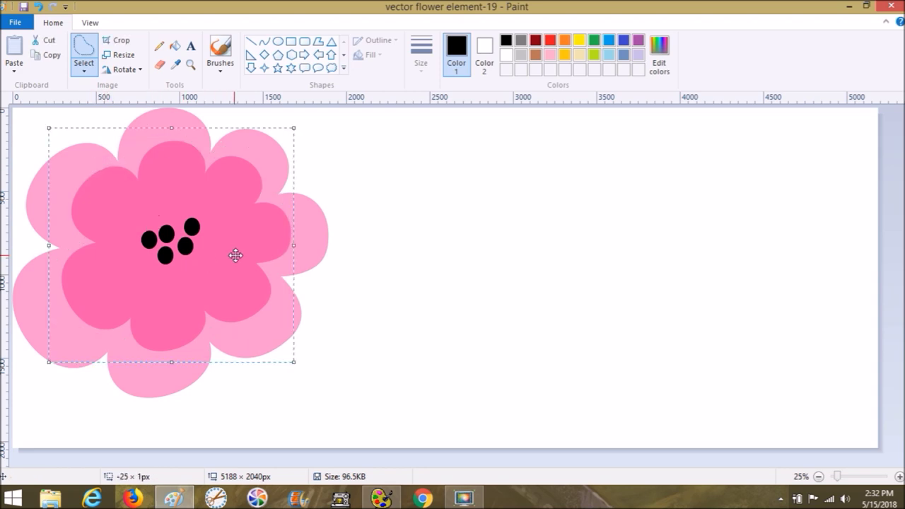
click(490, 325)
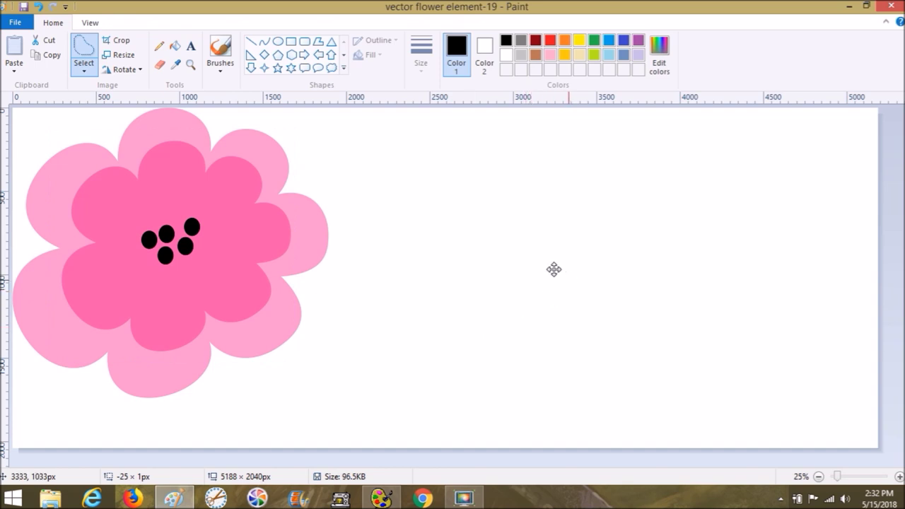
mouse_move(553, 268)
mouse_down()
mouse_move(495, 261)
mouse_move(543, 267)
mouse_up()
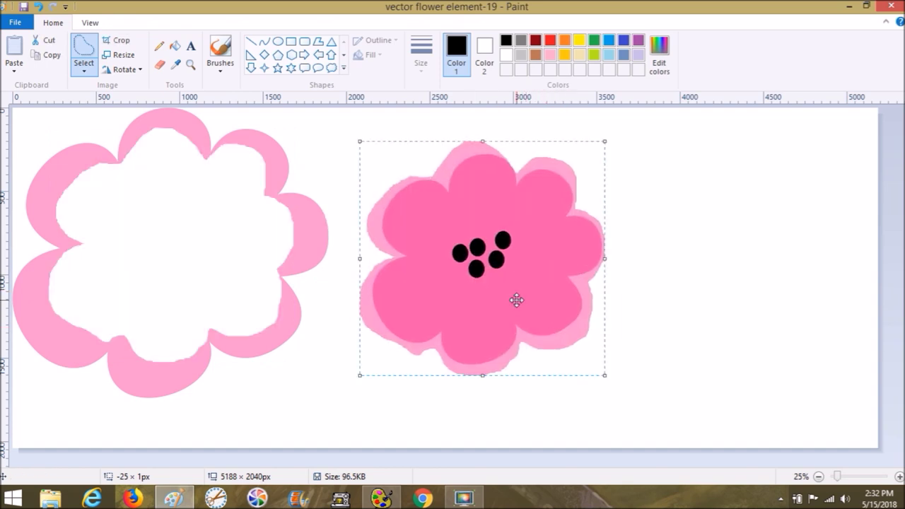
click(331, 138)
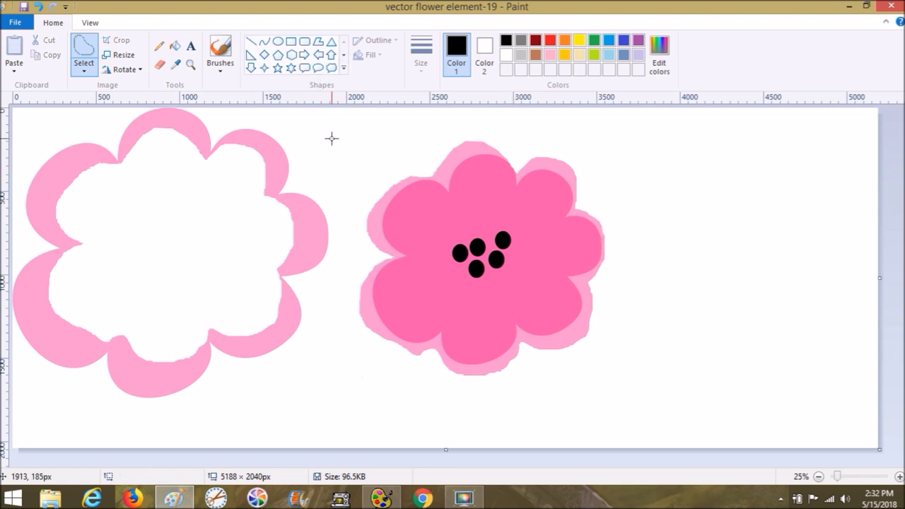
Sample the pale pink from the flower edge and fill the left flower's white centre with it
click(550, 57)
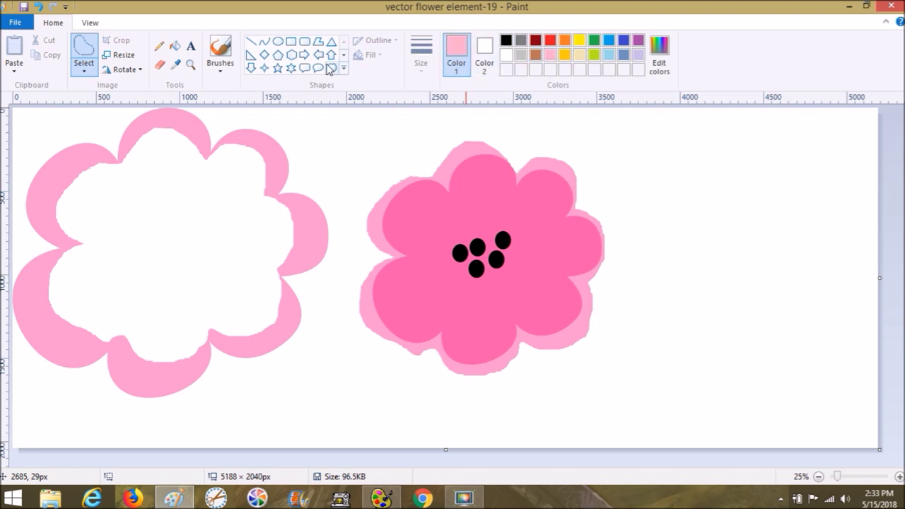
click(175, 65)
click(502, 189)
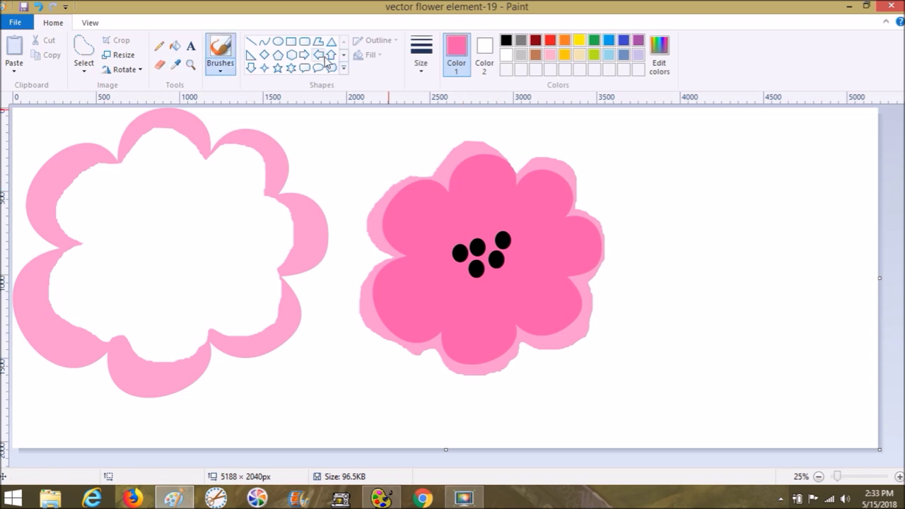
click(509, 56)
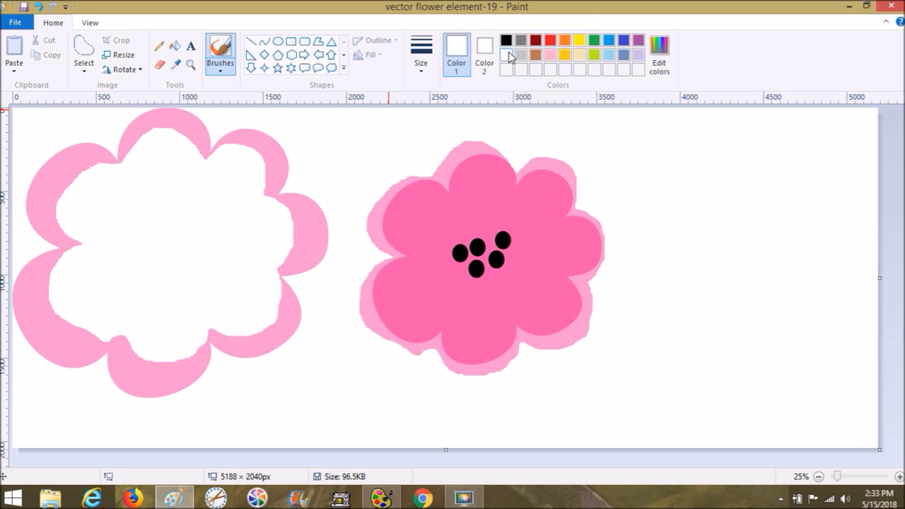
click(175, 46)
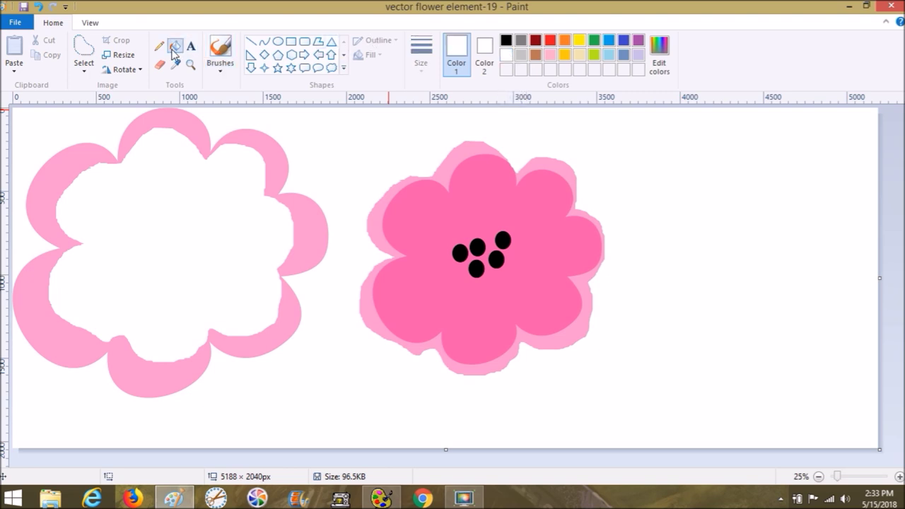
click(478, 146)
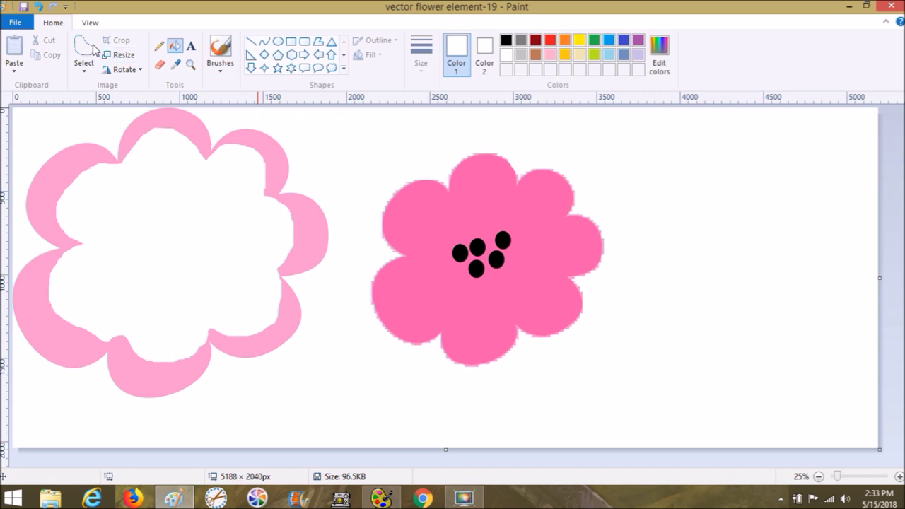
click(39, 7)
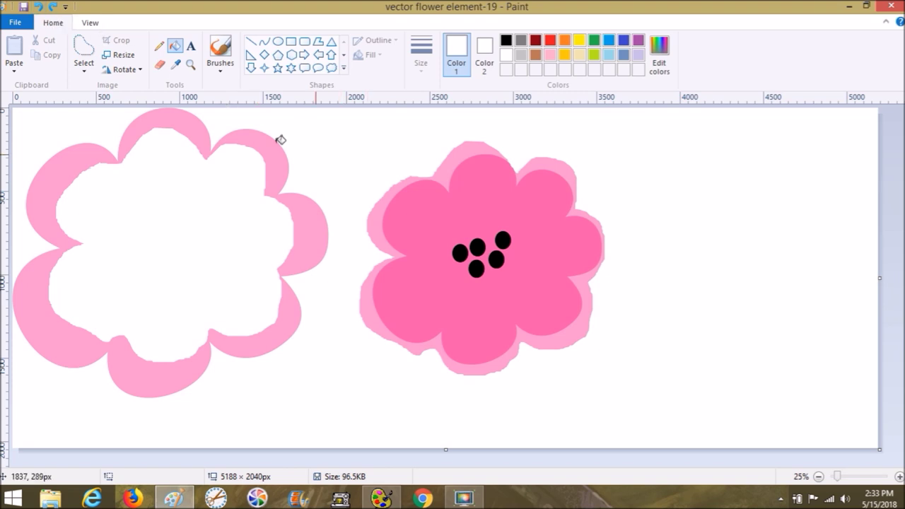
click(176, 65)
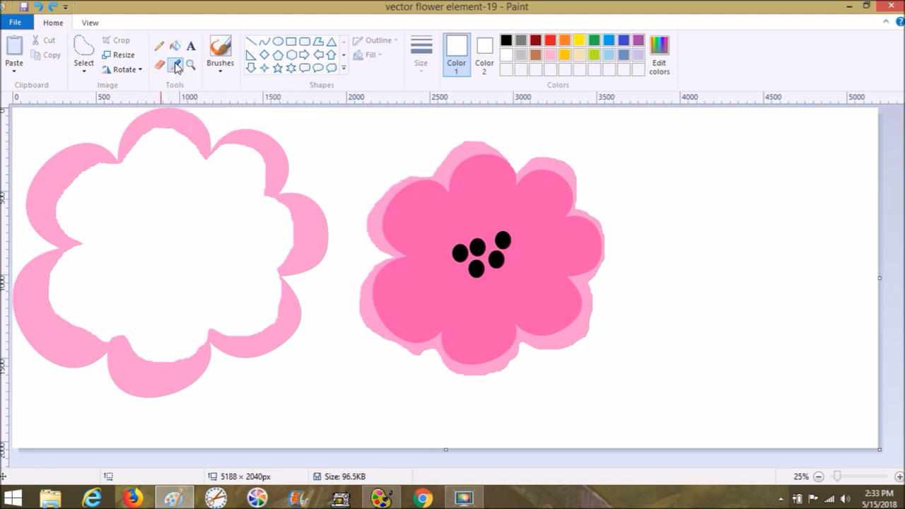
click(188, 114)
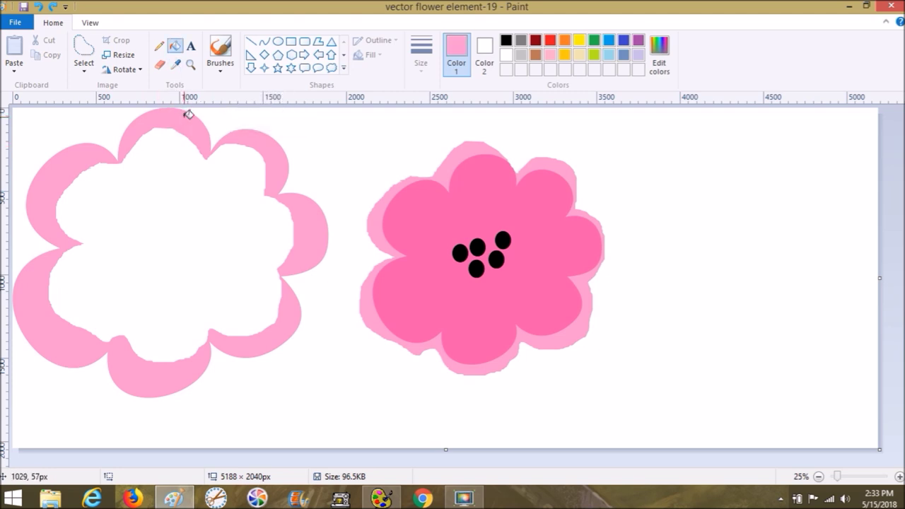
click(193, 156)
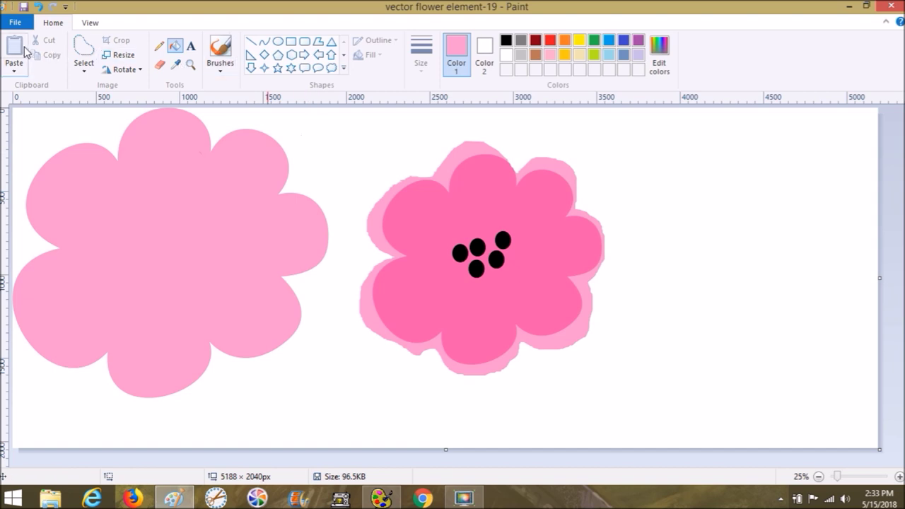
click(85, 69)
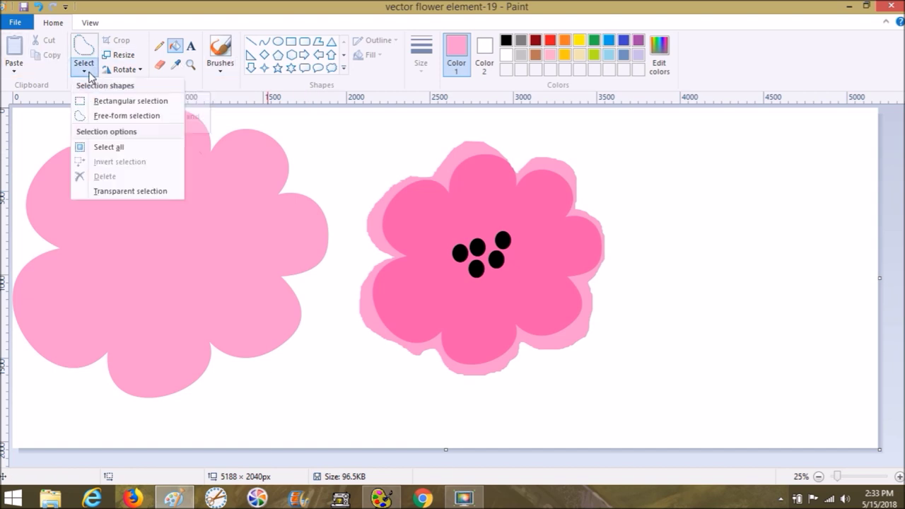
Rectangle-select and copy the solid pale pink left flower, then switch to SewArt's blank canvas
click(104, 102)
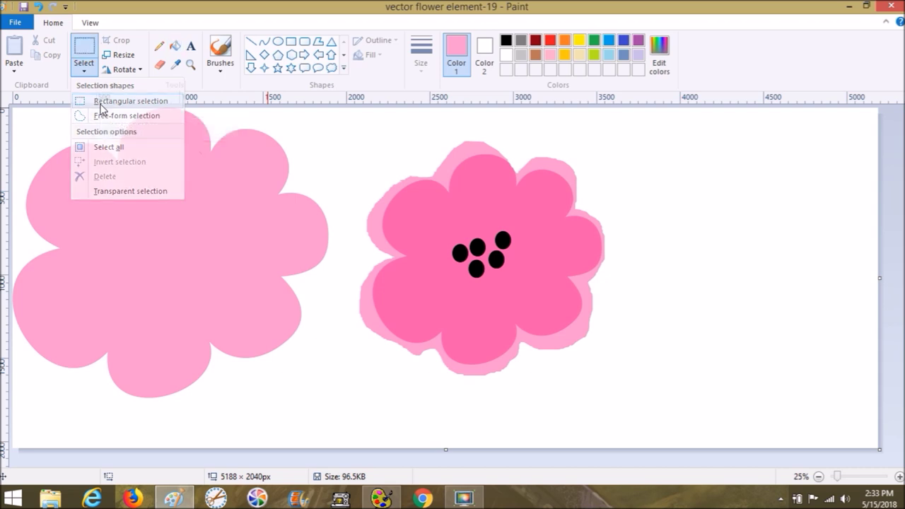
drag(353, 107, 6, 435)
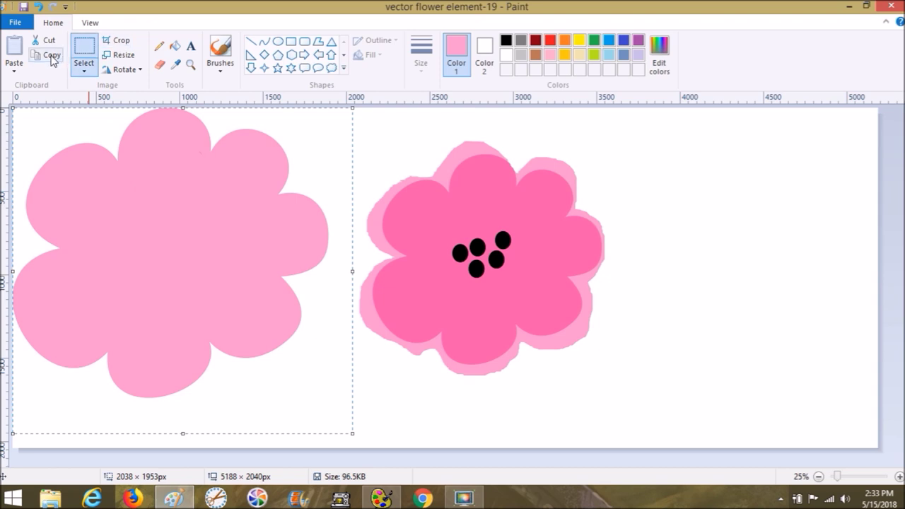
click(51, 54)
click(393, 502)
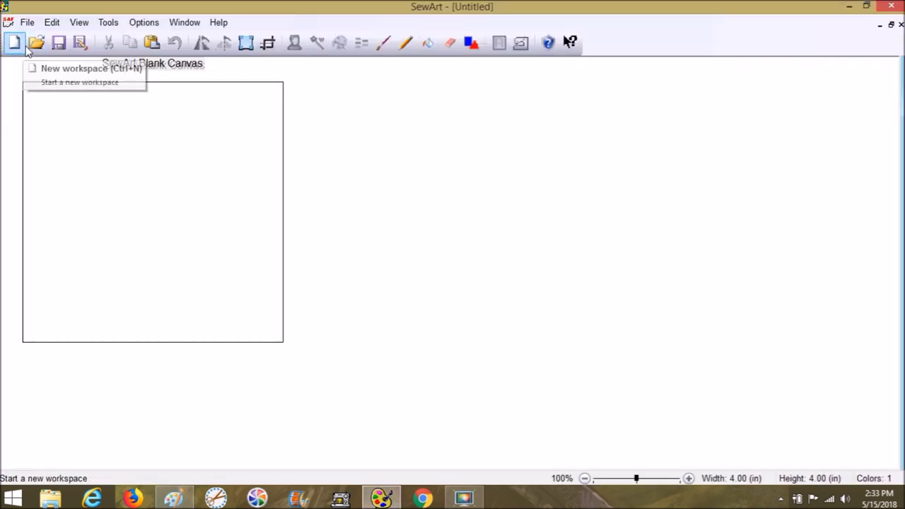
Paste the pale pink flower into SewArt and zoom out to 30% to see it whole
click(59, 23)
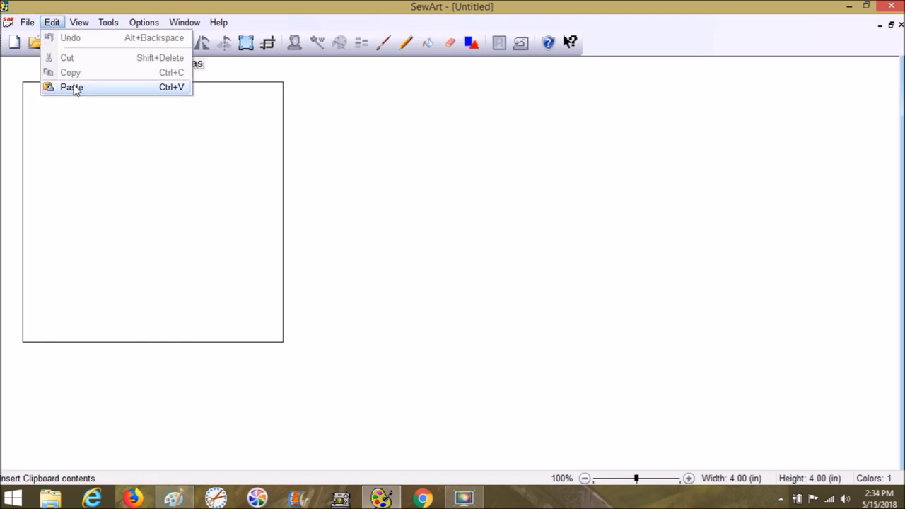
click(72, 88)
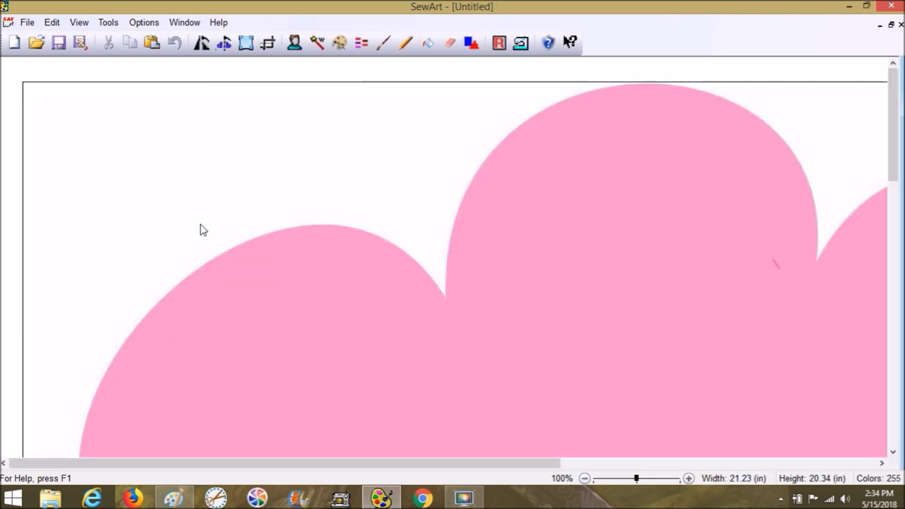
click(605, 479)
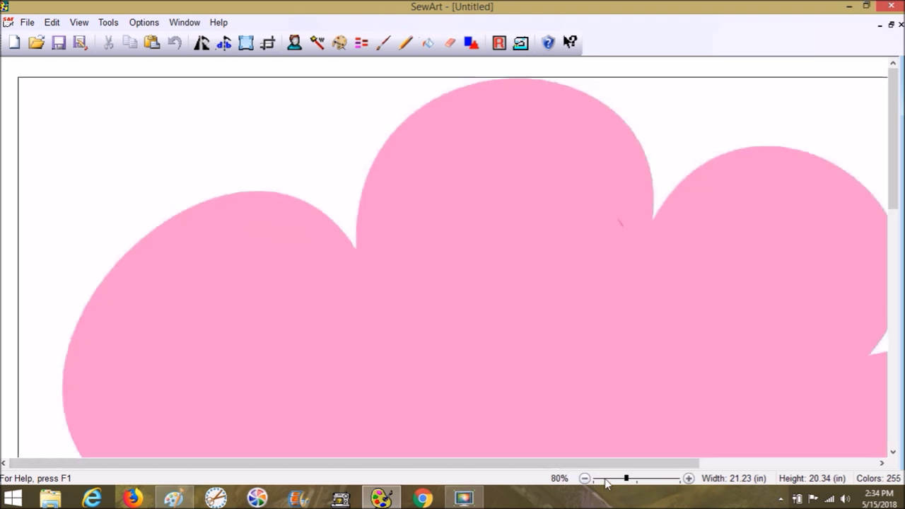
click(606, 483)
click(584, 479)
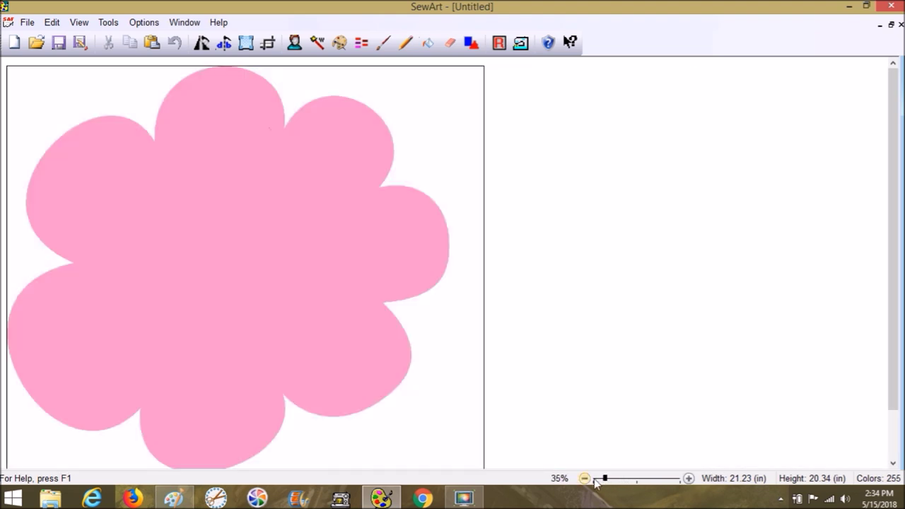
click(595, 480)
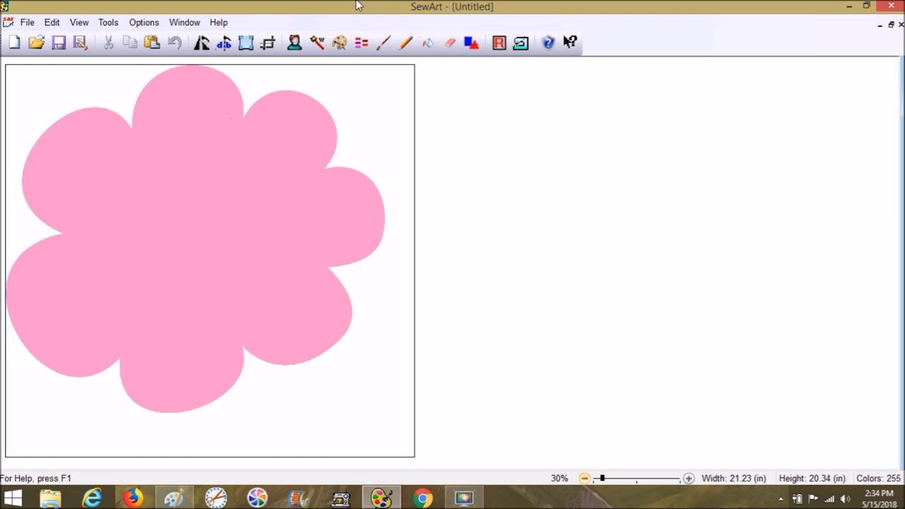
Crop the empty right and bottom margins so the image measures 19.83 × 18.30 in
click(268, 43)
drag(411, 259, 389, 263)
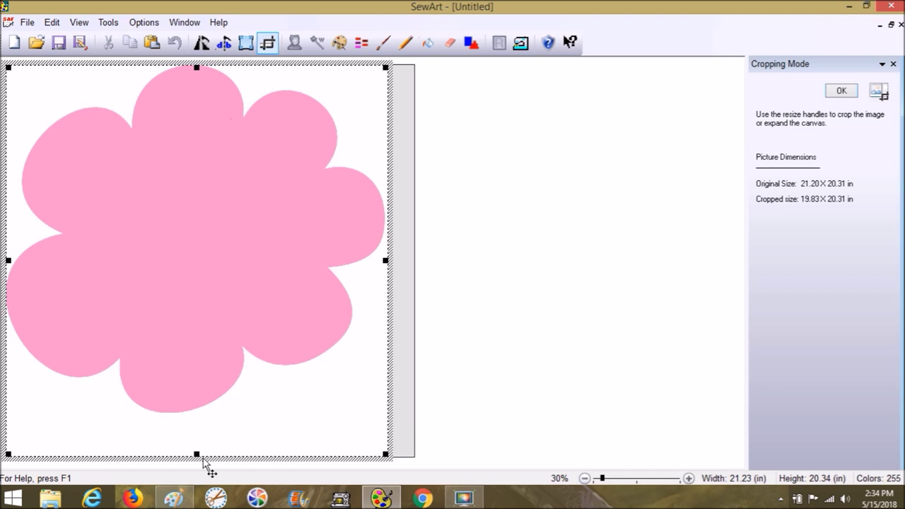
drag(197, 454, 195, 416)
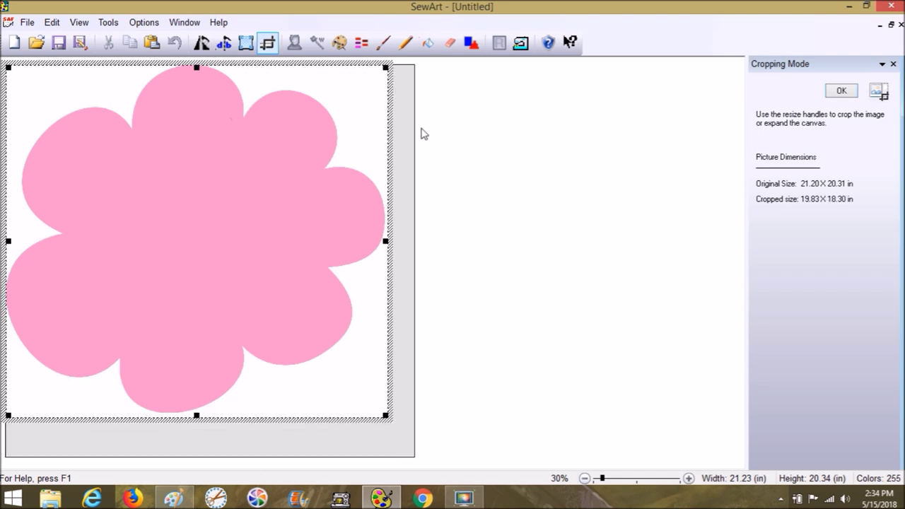
click(842, 92)
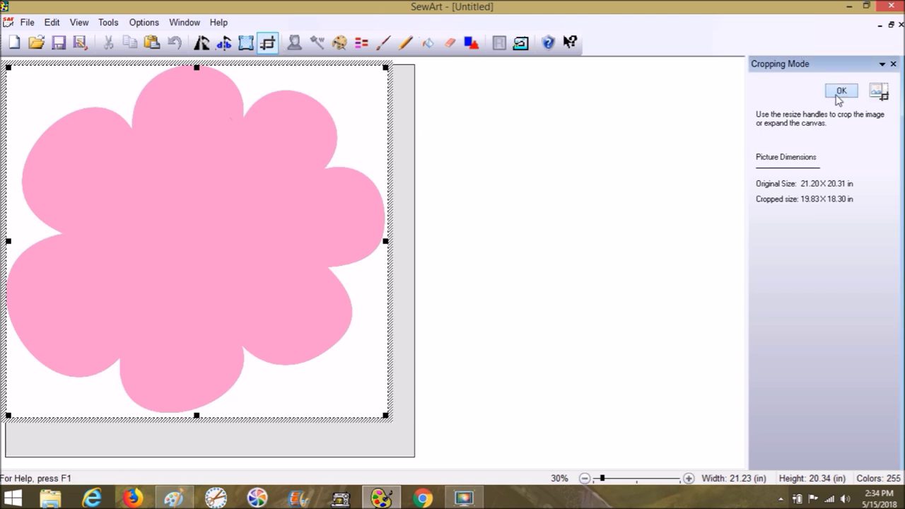
click(840, 96)
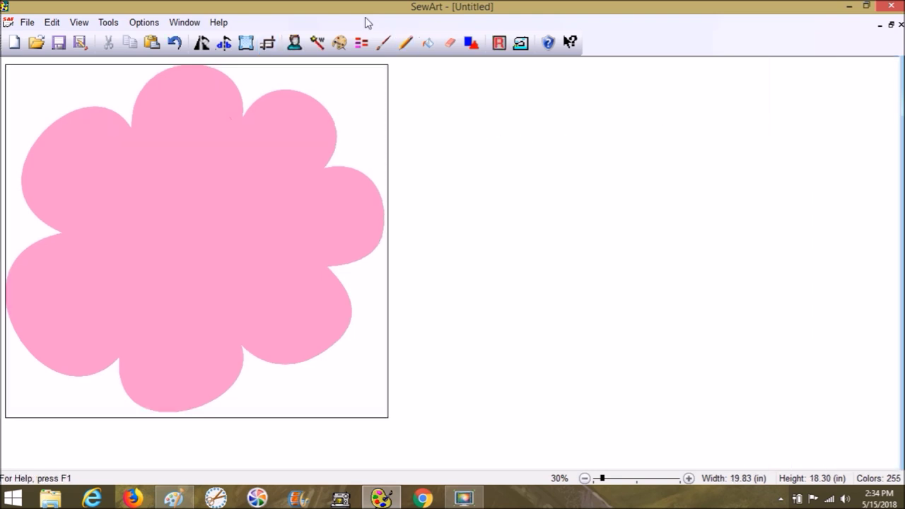
Resize the image to width 3.9 in with locked aspect ratio (3.90 × 3.60 in), viewed at 100%
click(246, 44)
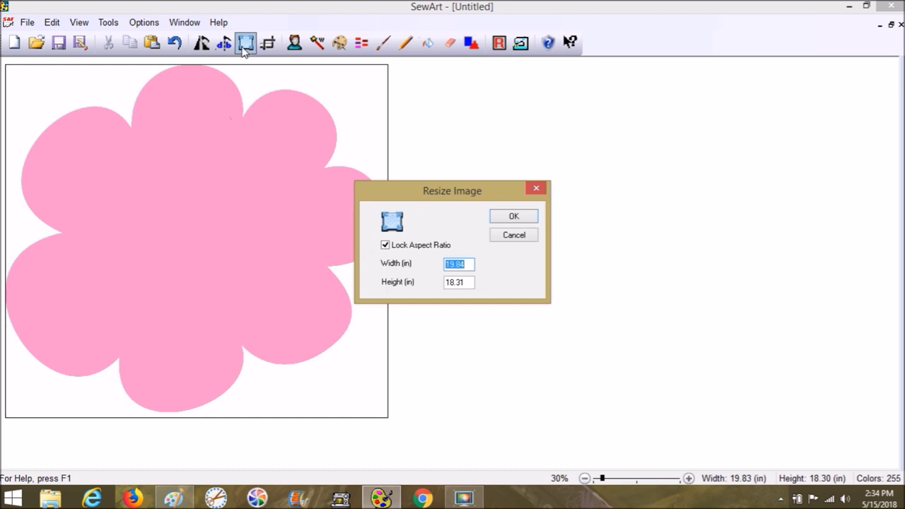
text(3.9)
key(Return)
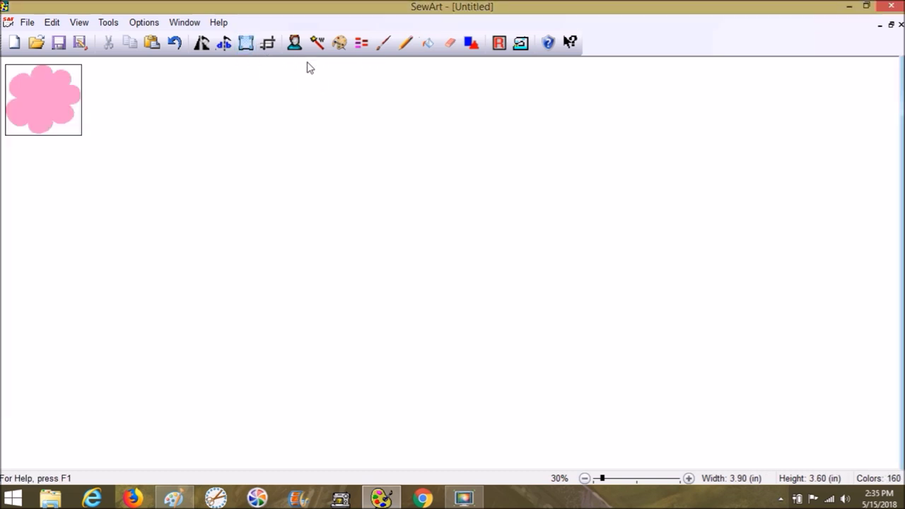
click(632, 481)
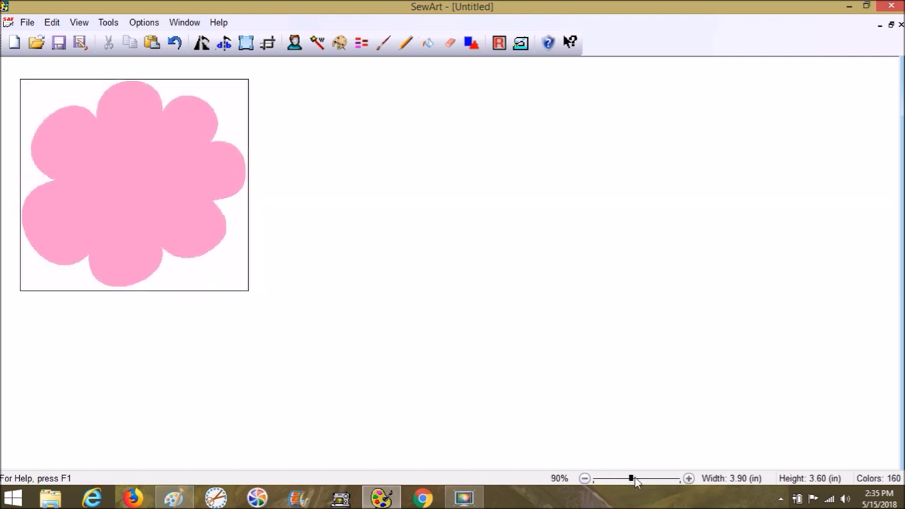
drag(632, 481, 637, 481)
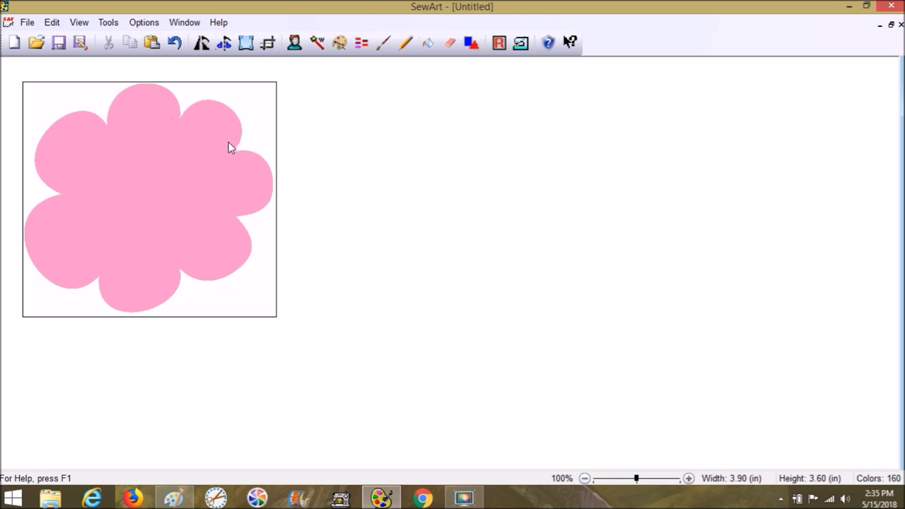
click(529, 50)
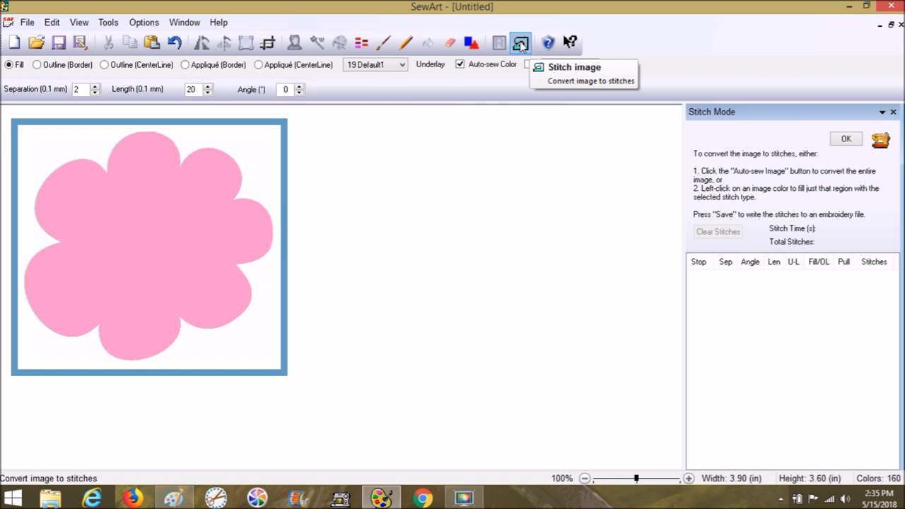
Run Color Reduction twice, cutting the image from 160 colours to 49 and then to 2
click(520, 44)
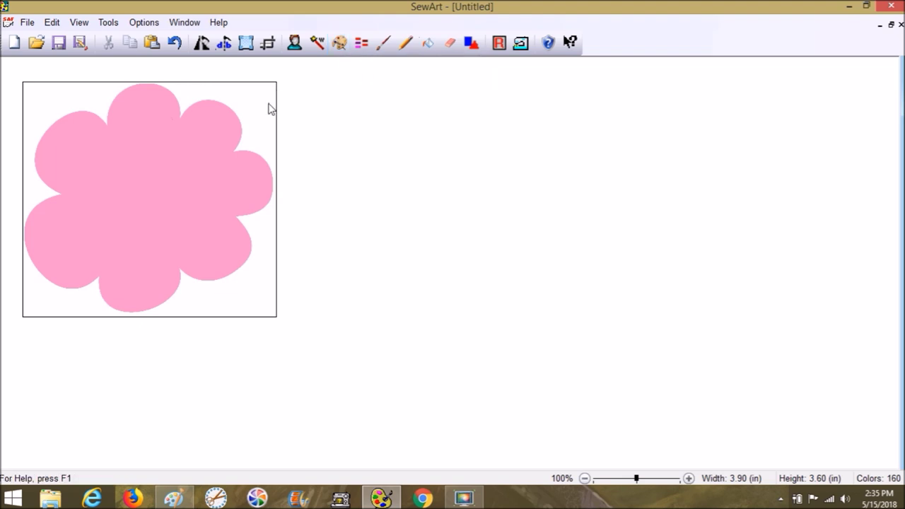
click(339, 43)
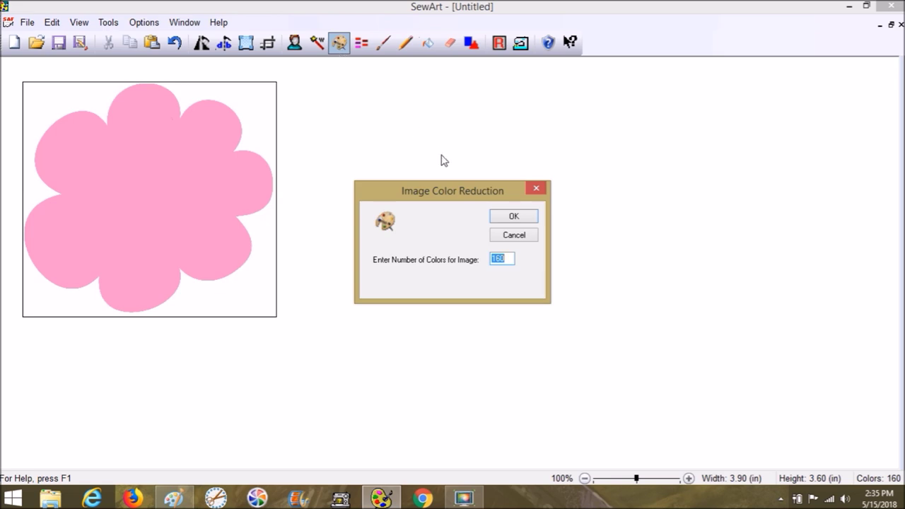
click(503, 218)
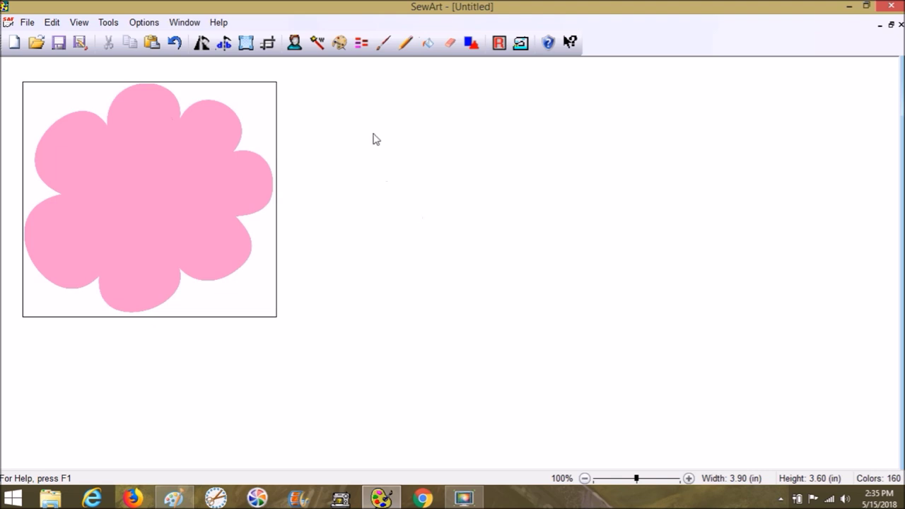
click(339, 44)
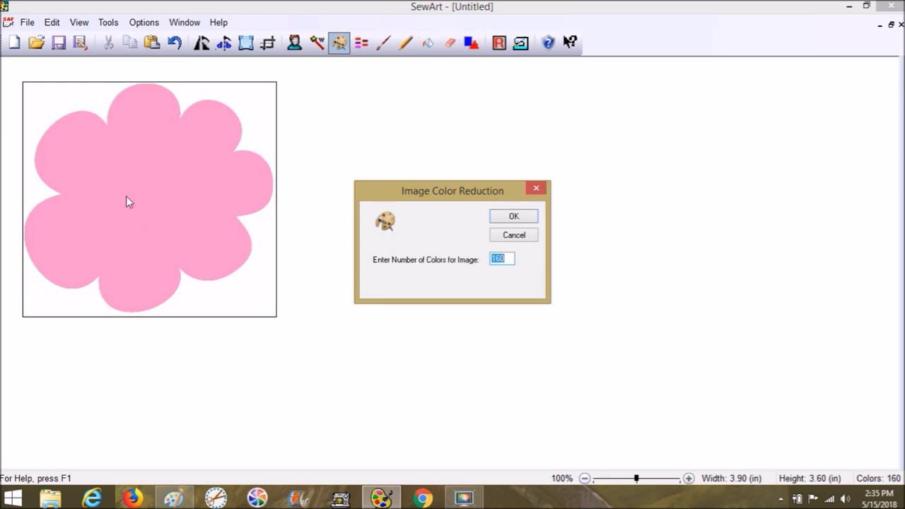
text(49)
key(Return)
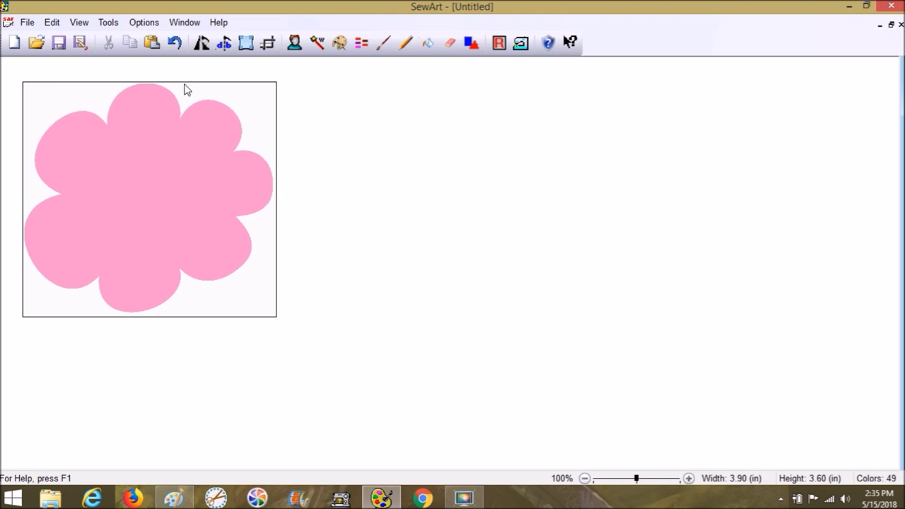
click(339, 44)
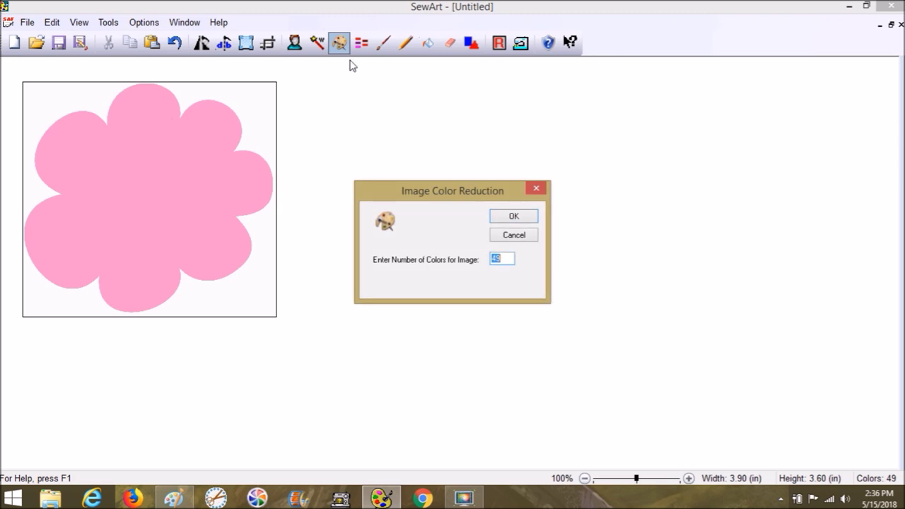
text(2)
key(Return)
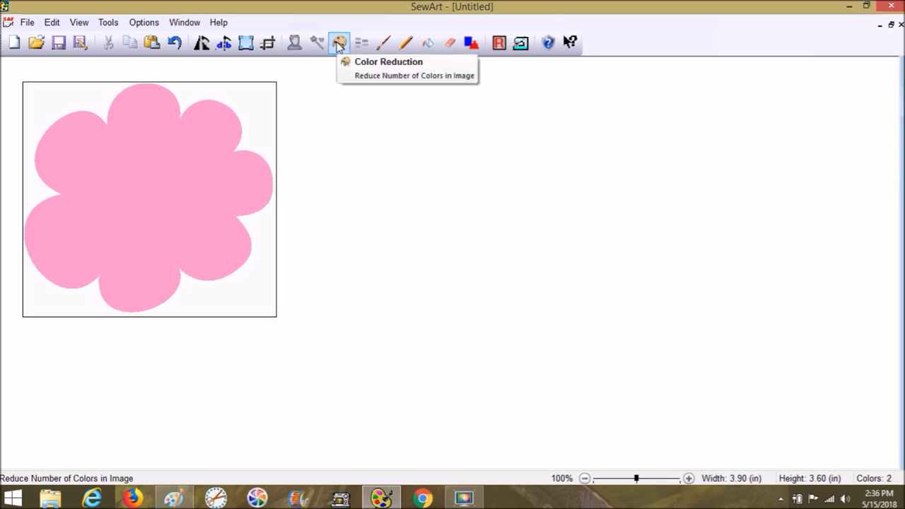
Bucket-fill the pale pink flower with the magenta swatch (R255 G0 B255)
click(427, 43)
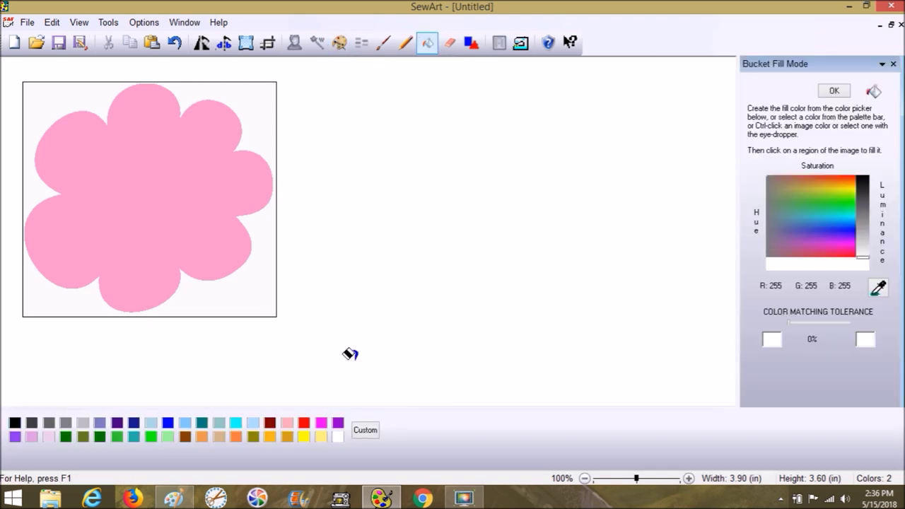
click(321, 423)
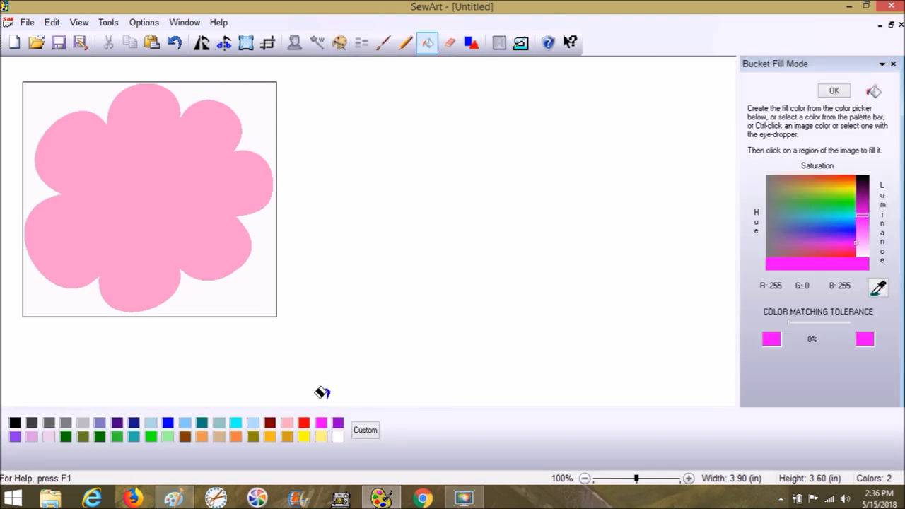
click(187, 155)
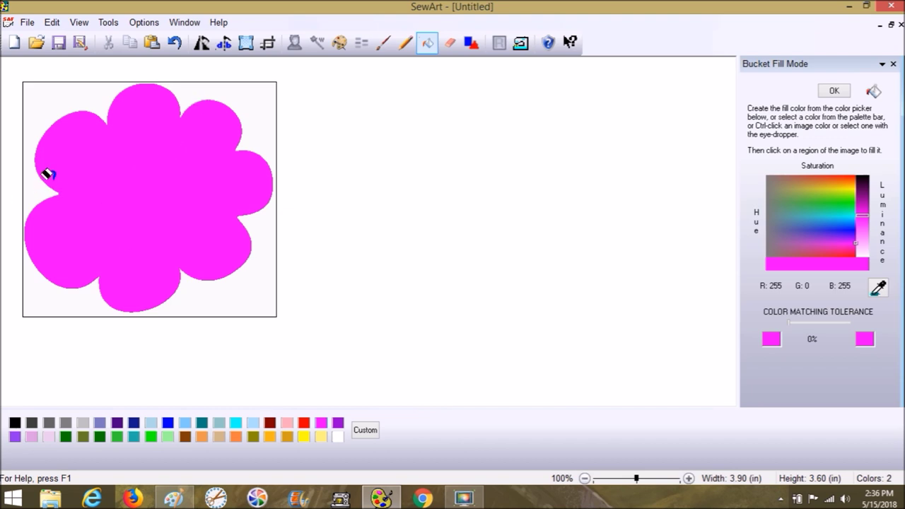
click(427, 46)
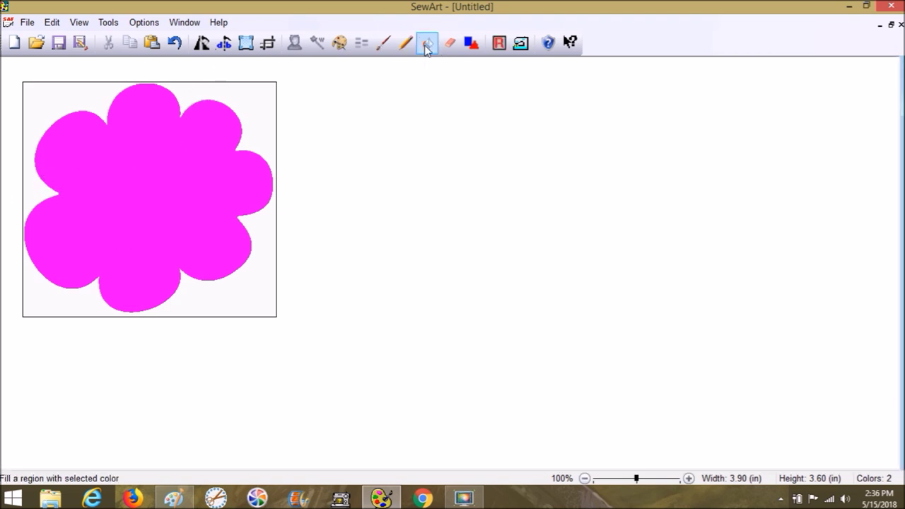
Choose Appliqué (Border) stitching with 5 Satin, height 30 and length 2, then zoom in on the edge
click(522, 43)
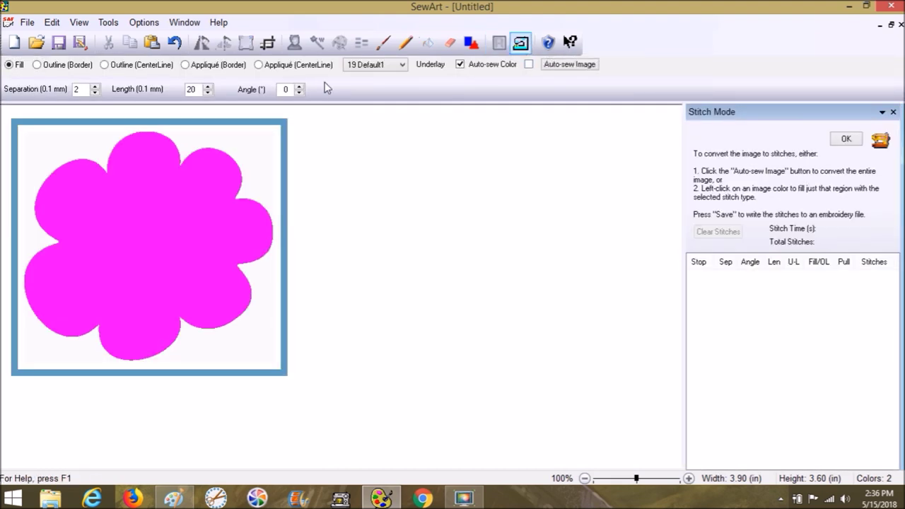
click(241, 67)
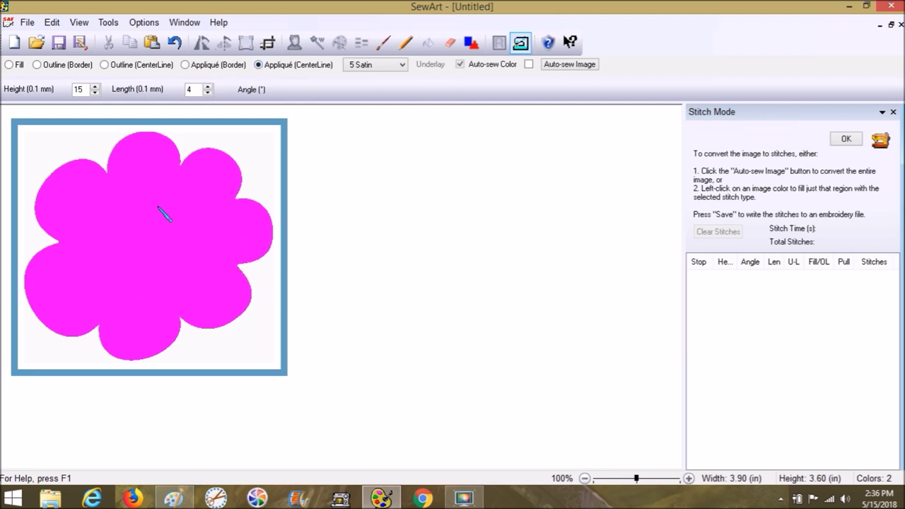
click(214, 69)
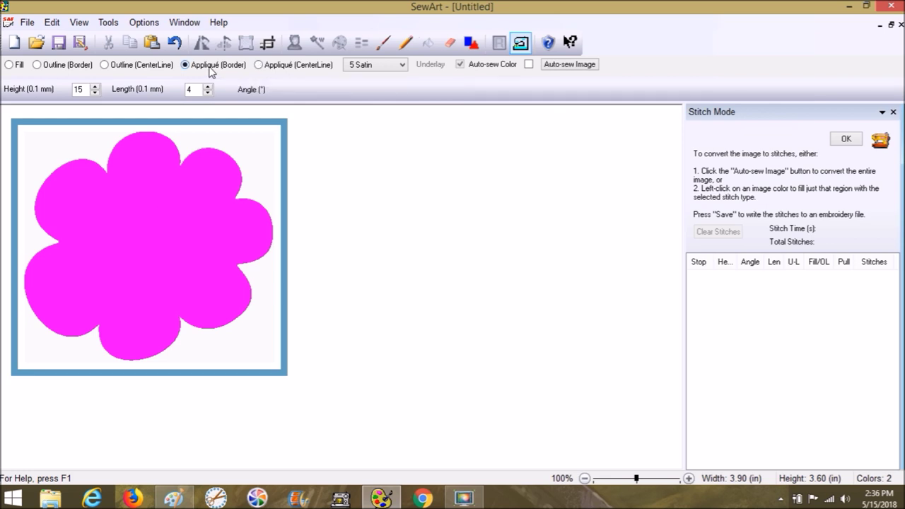
click(362, 65)
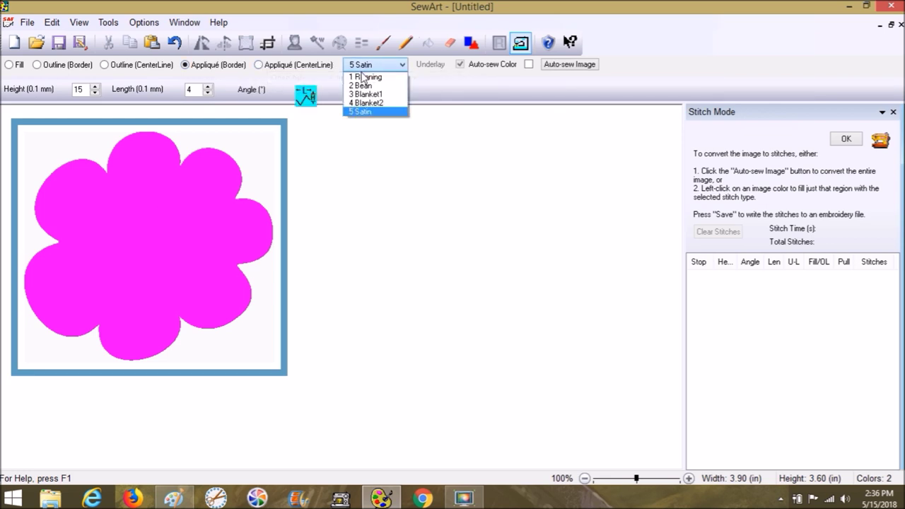
click(374, 113)
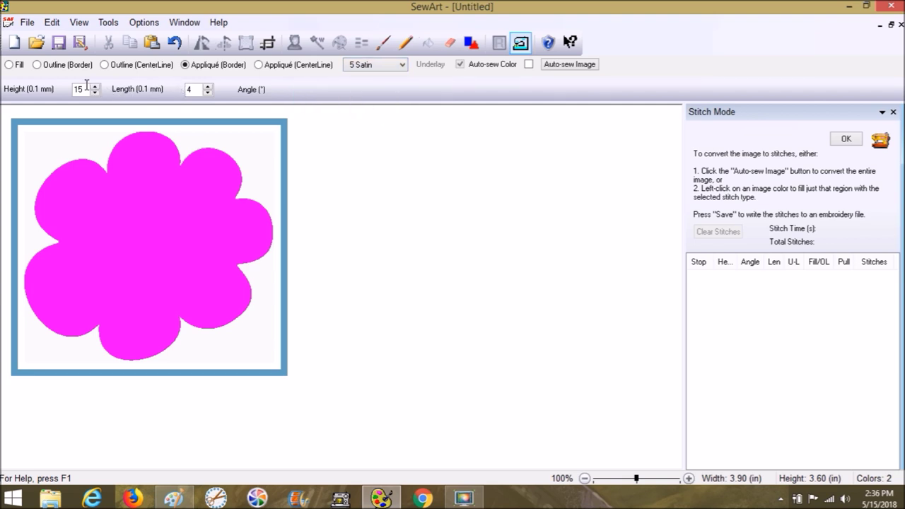
drag(86, 89, 72, 89)
text(30)
drag(191, 89, 181, 92)
text(2)
click(657, 480)
click(657, 479)
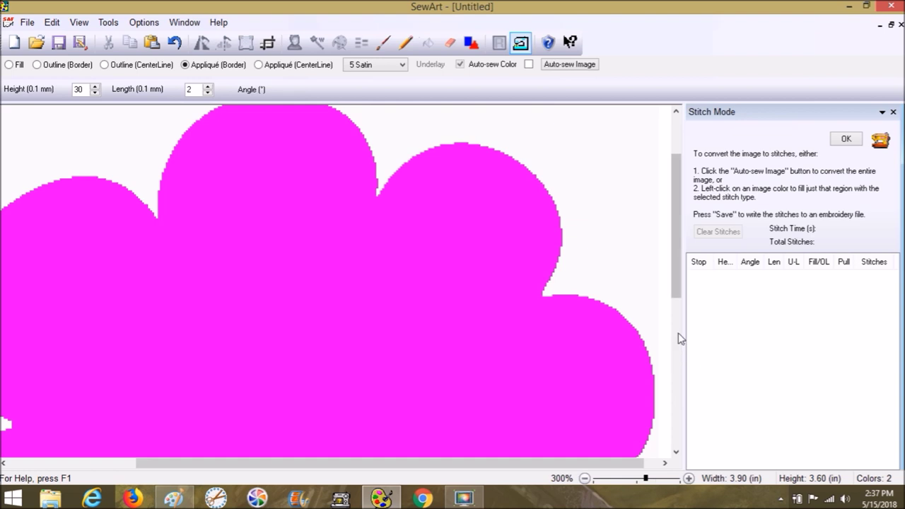
Stitch a satin appliqué border around the magenta flower, then zoom back out to 100%
drag(678, 288, 680, 249)
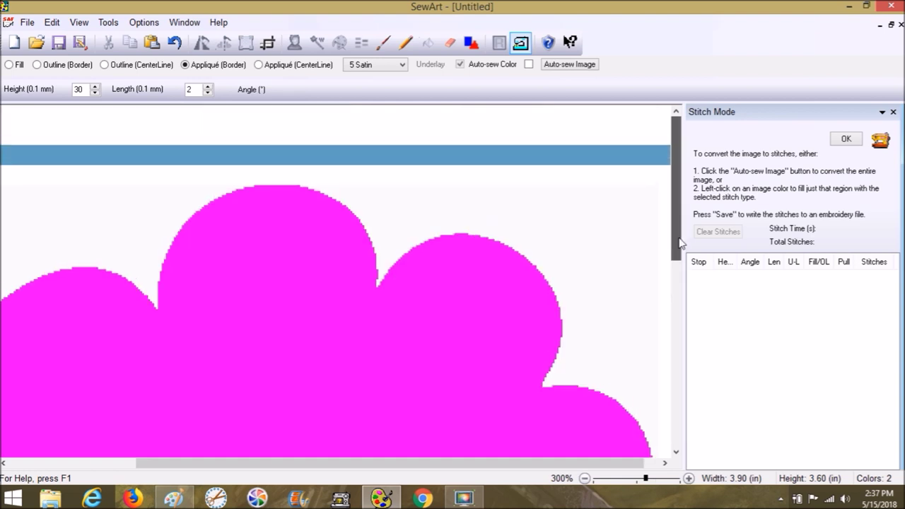
click(278, 188)
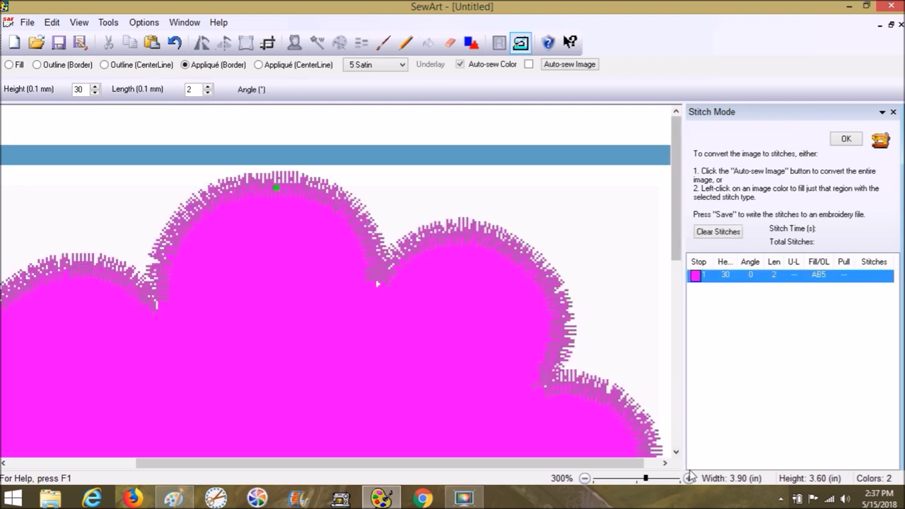
click(676, 451)
click(676, 451)
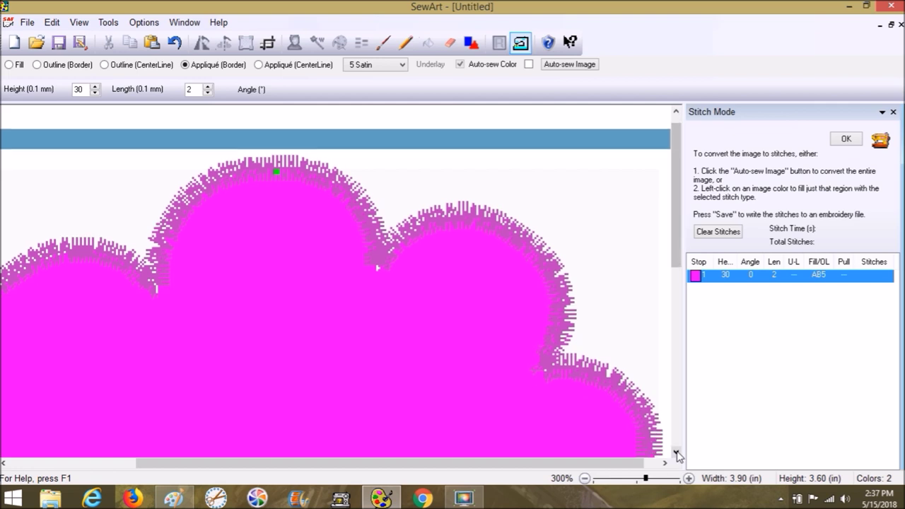
click(634, 480)
click(617, 482)
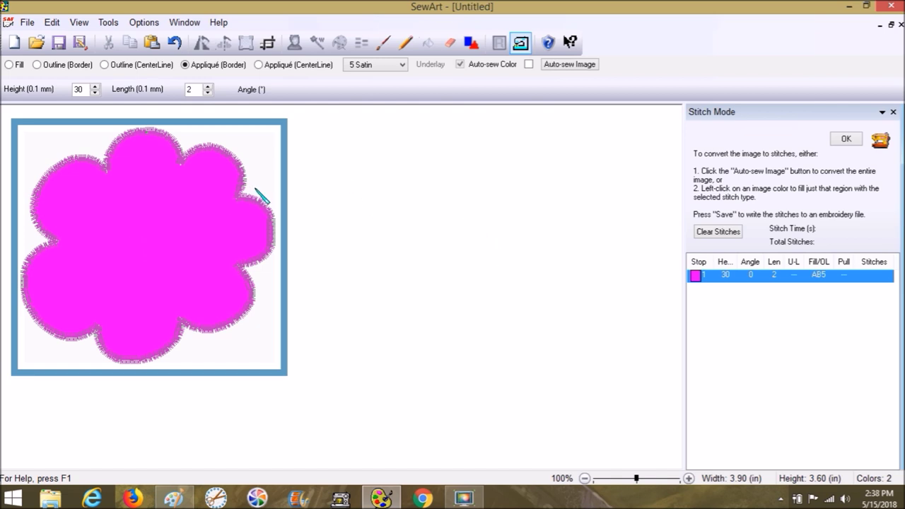
Save the flower's appliqué stitches to the Desktop as Part 1 Applique Flower.pes, skipping the image save
click(26, 23)
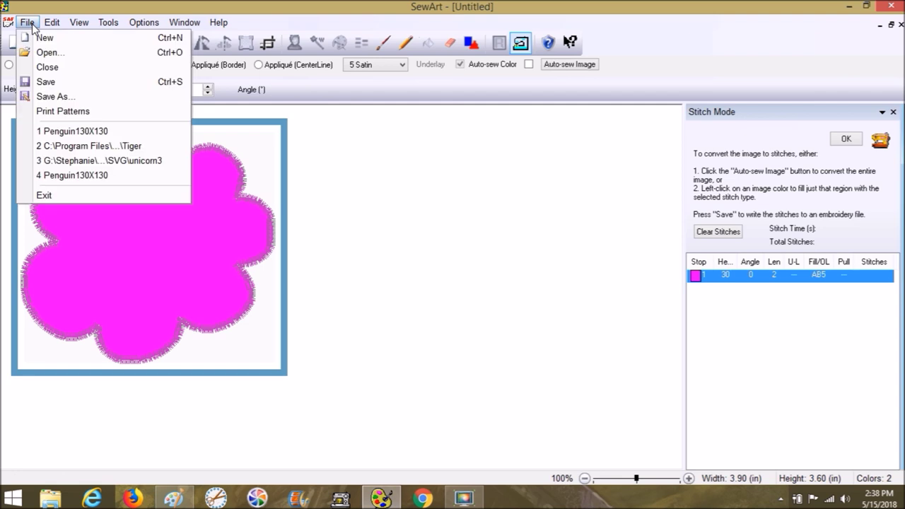
click(50, 98)
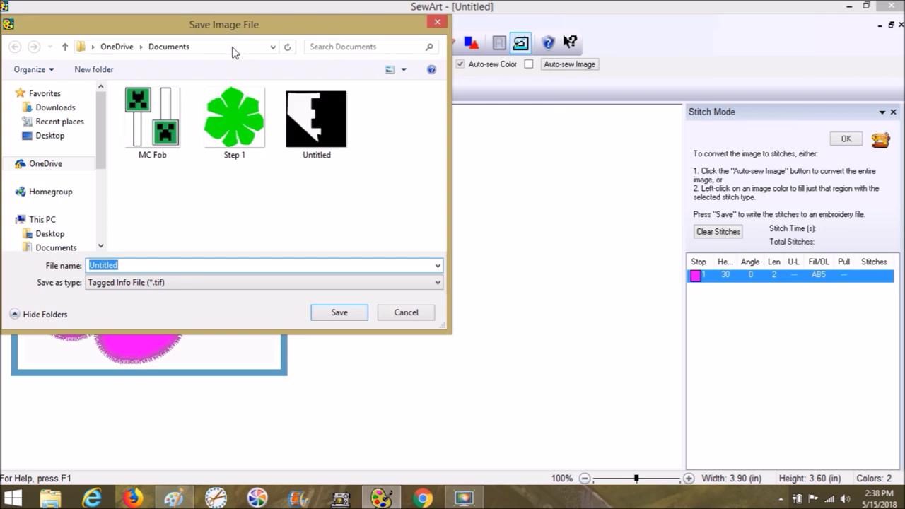
click(407, 313)
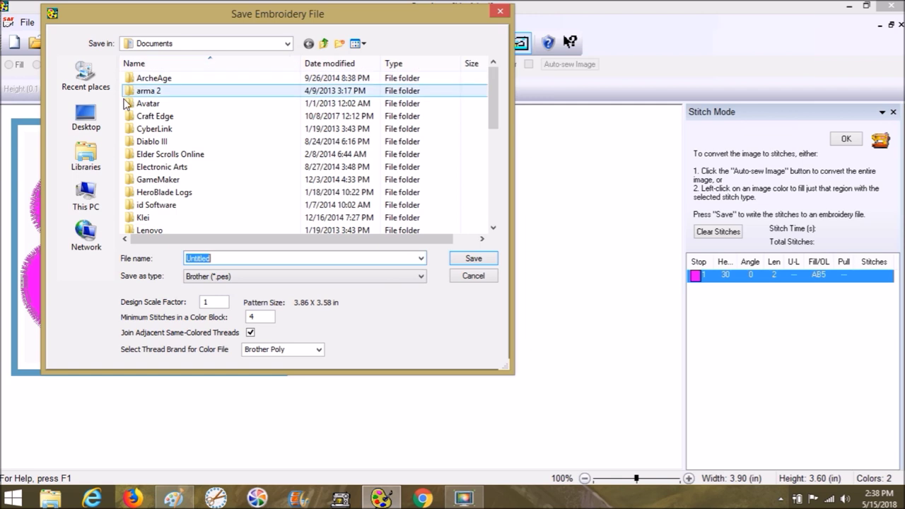
click(93, 111)
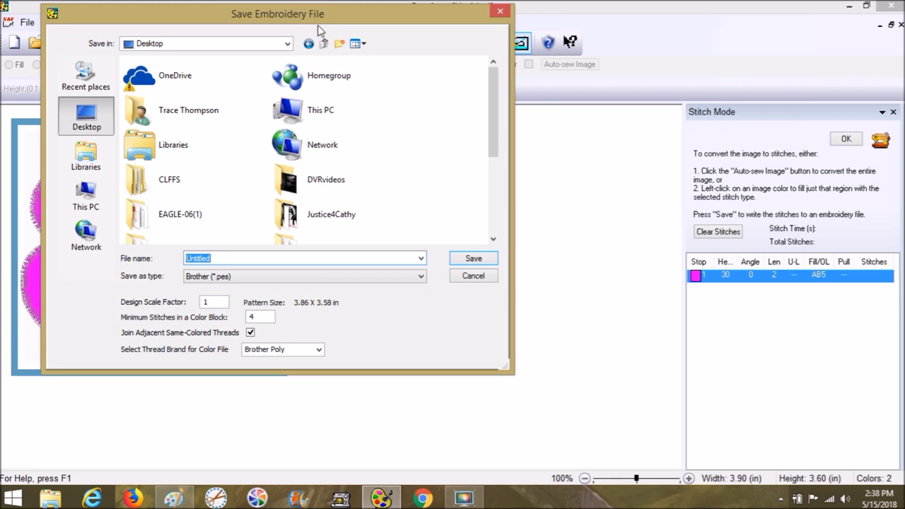
text(Part 1 Applique Flower)
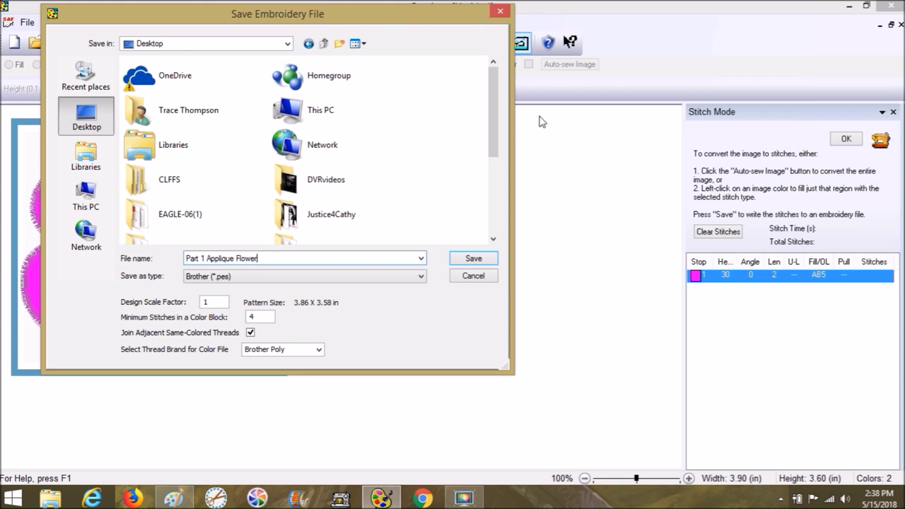
click(473, 259)
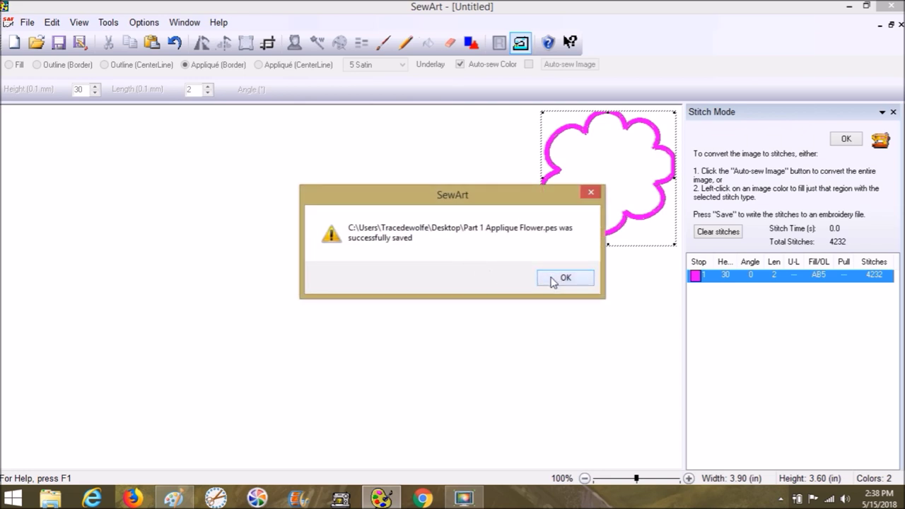
click(553, 281)
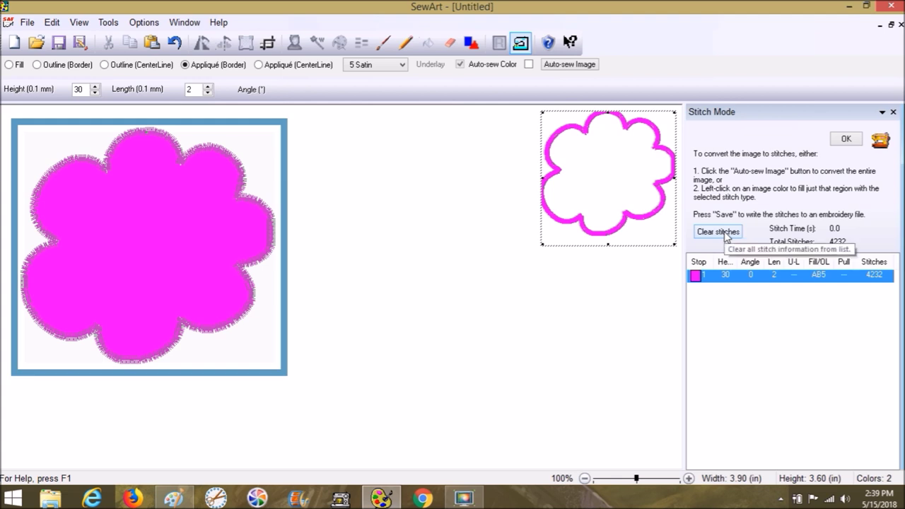
Clear the flower's stitches, exit Stitch Mode, and open a new blank 4.00 × 4.00 in canvas
click(726, 235)
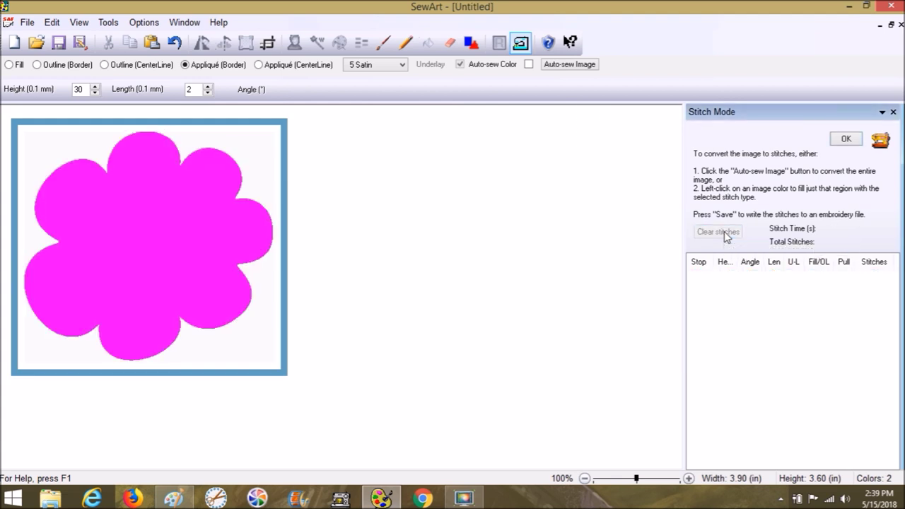
click(520, 43)
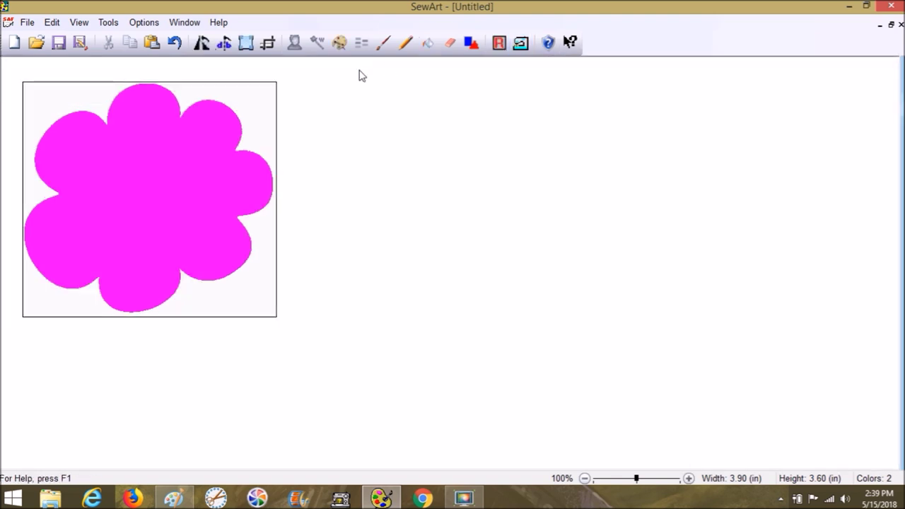
click(14, 43)
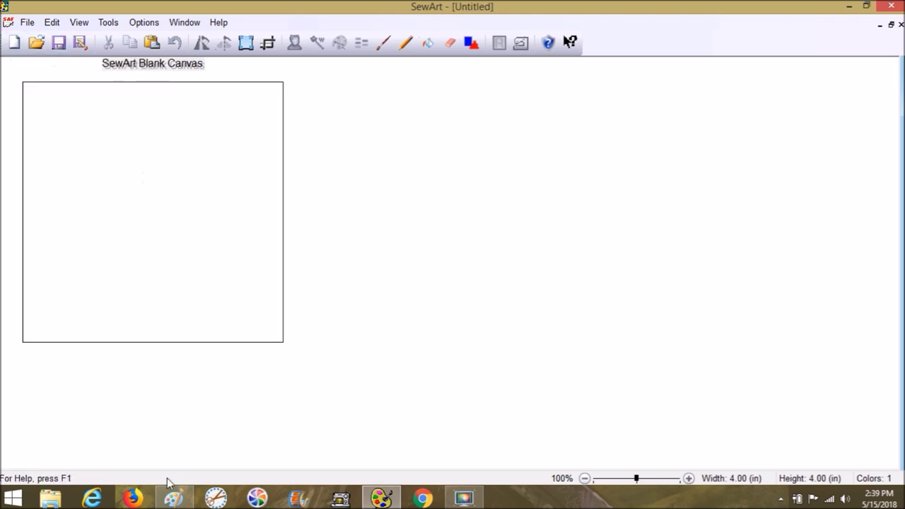
In Paint, free-form select the black dots on the pink flower and move them off to the right
click(172, 501)
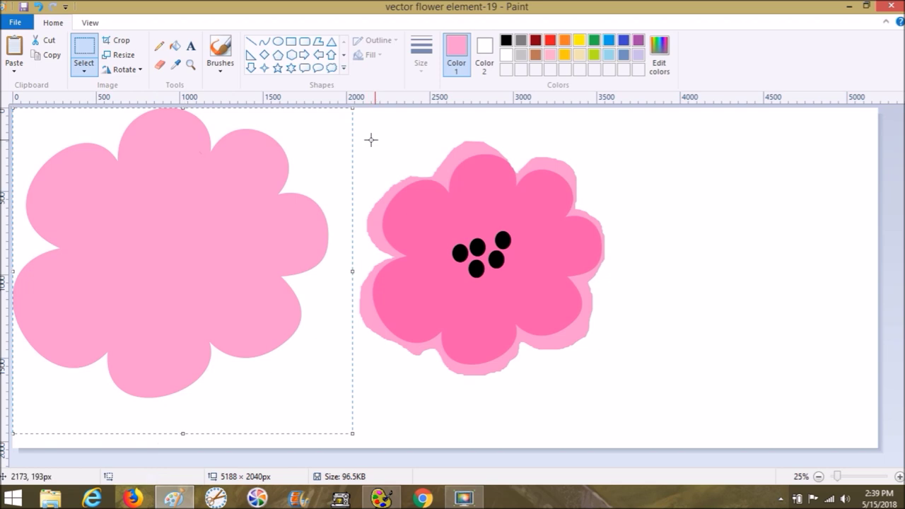
click(359, 121)
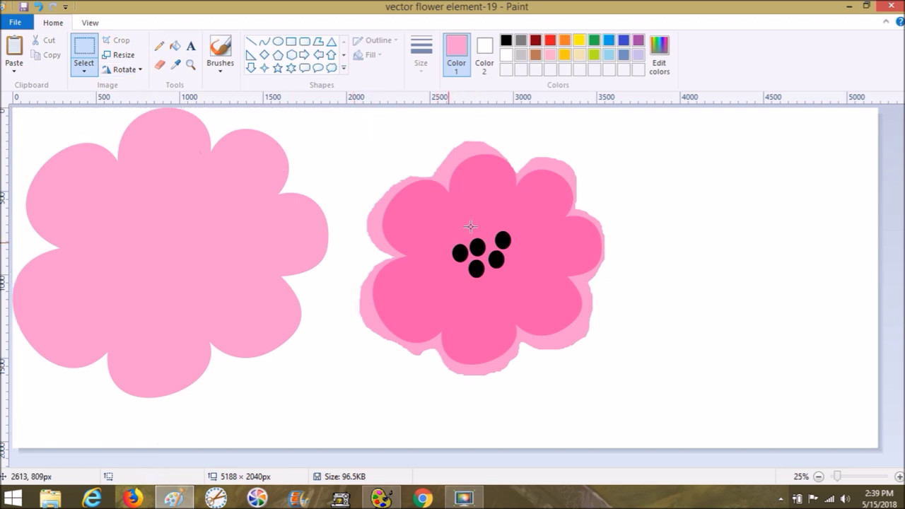
drag(450, 240, 503, 226)
click(465, 188)
click(93, 70)
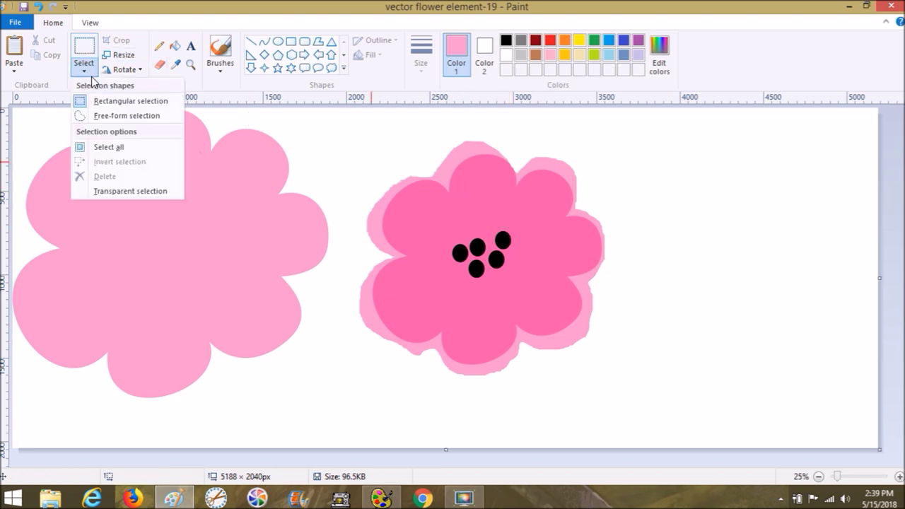
click(102, 116)
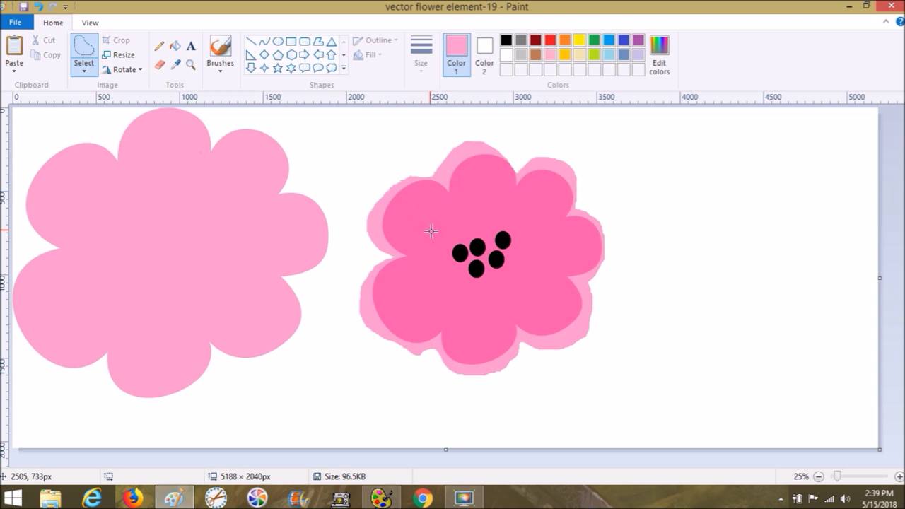
mouse_move(444, 247)
mouse_down()
mouse_move(503, 226)
mouse_move(520, 232)
mouse_move(502, 269)
mouse_move(434, 283)
mouse_move(438, 269)
mouse_up()
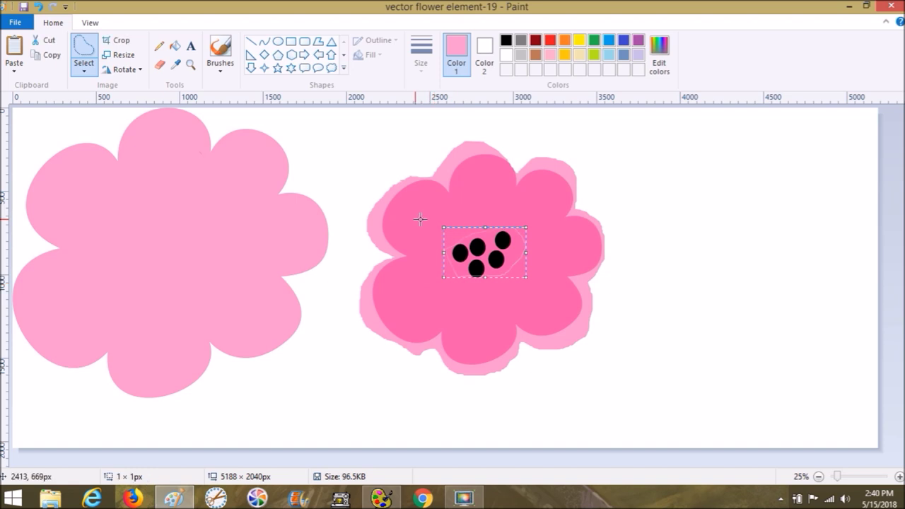
click(684, 239)
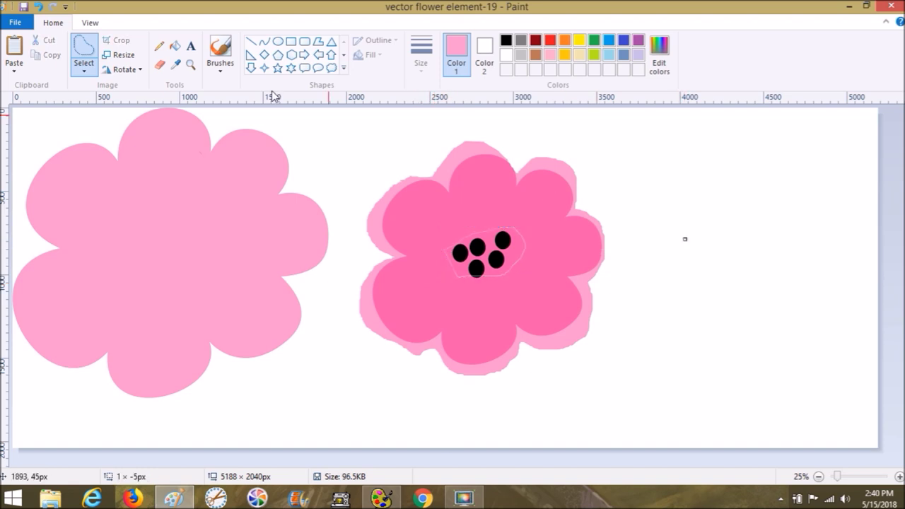
click(40, 8)
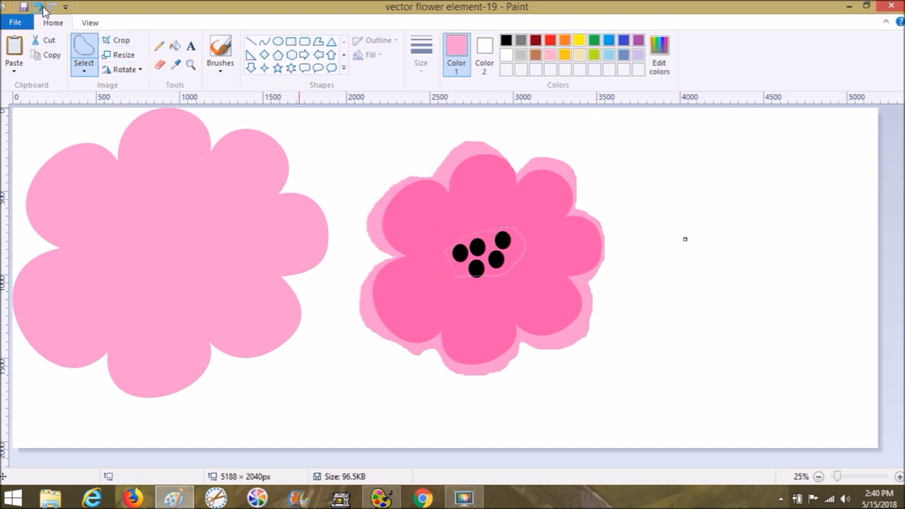
click(41, 8)
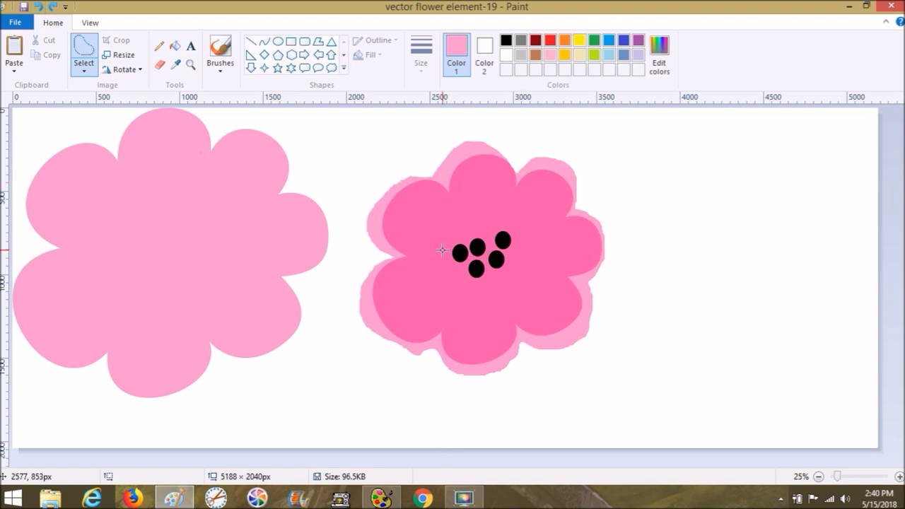
mouse_move(442, 249)
mouse_down()
mouse_move(482, 218)
mouse_move(521, 228)
mouse_move(531, 252)
mouse_move(525, 275)
mouse_move(483, 295)
mouse_move(444, 279)
mouse_move(441, 248)
mouse_up()
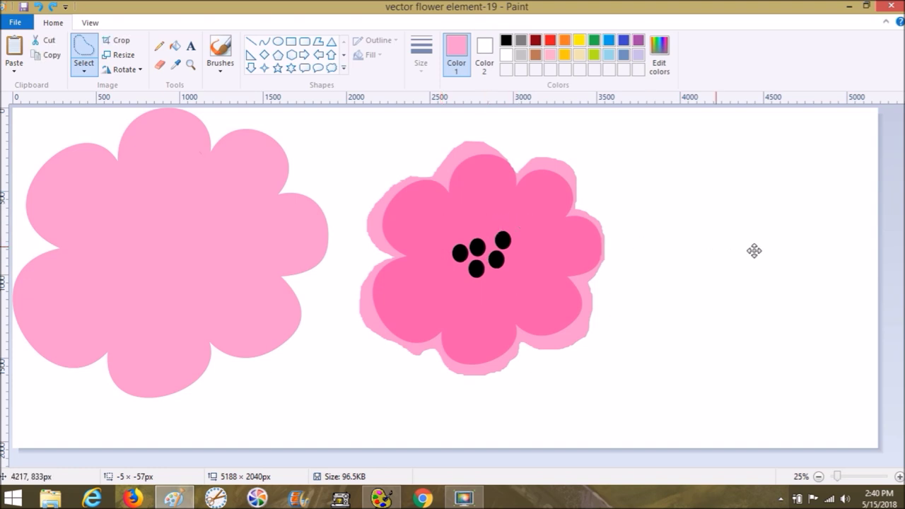
drag(753, 251, 777, 248)
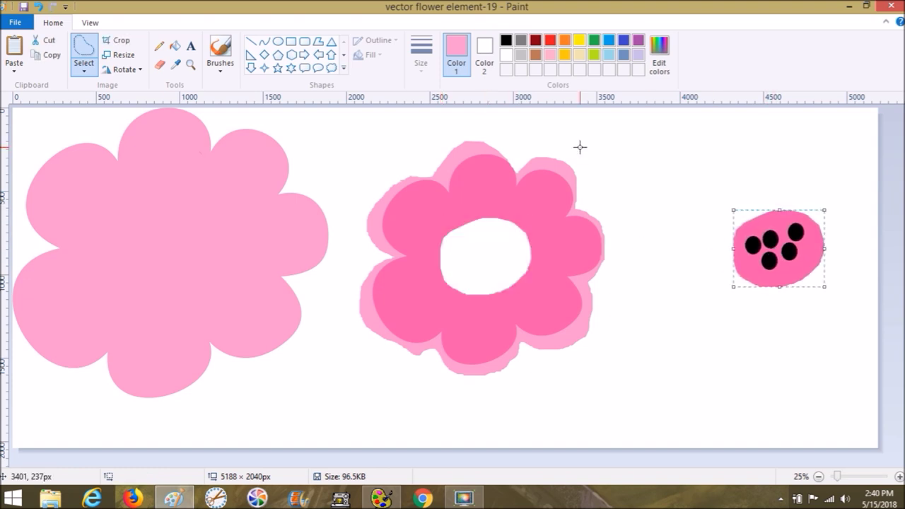
click(579, 146)
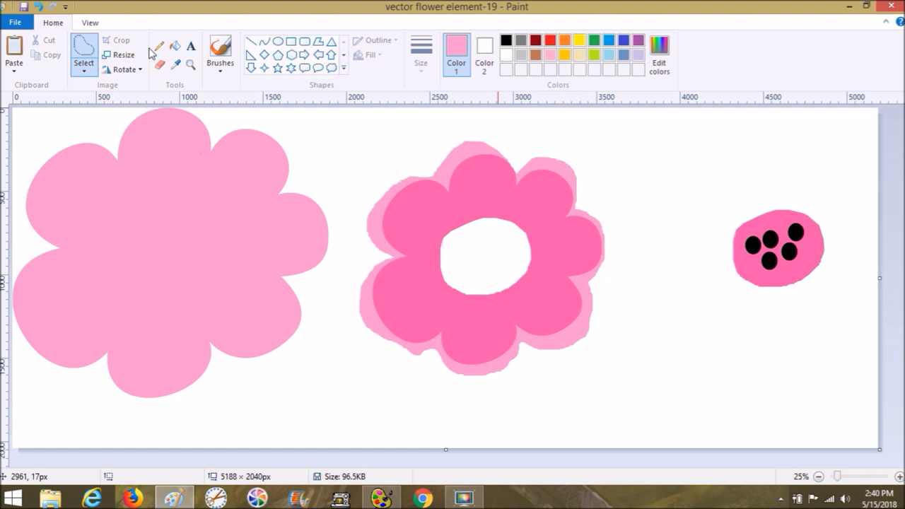
Copy the hollow middle pink flower with a rectangular selection and return to SewArt
click(84, 70)
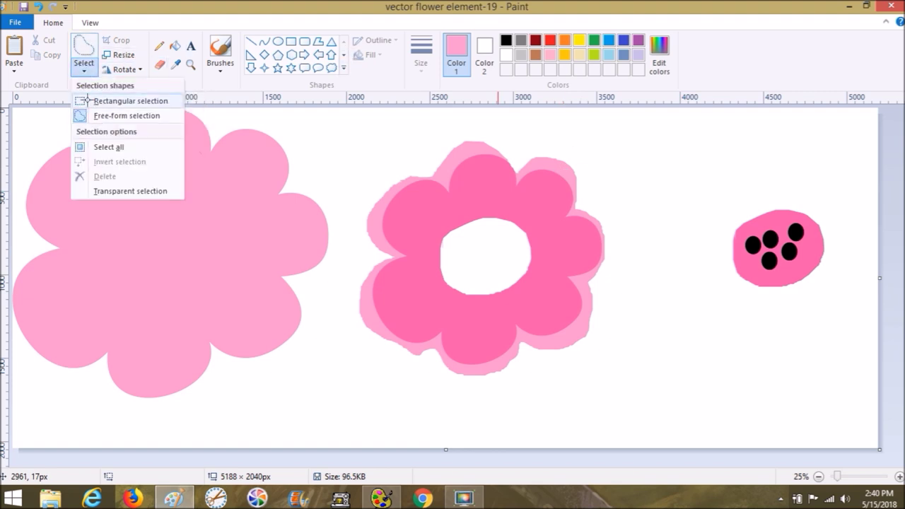
click(86, 101)
drag(341, 120, 608, 388)
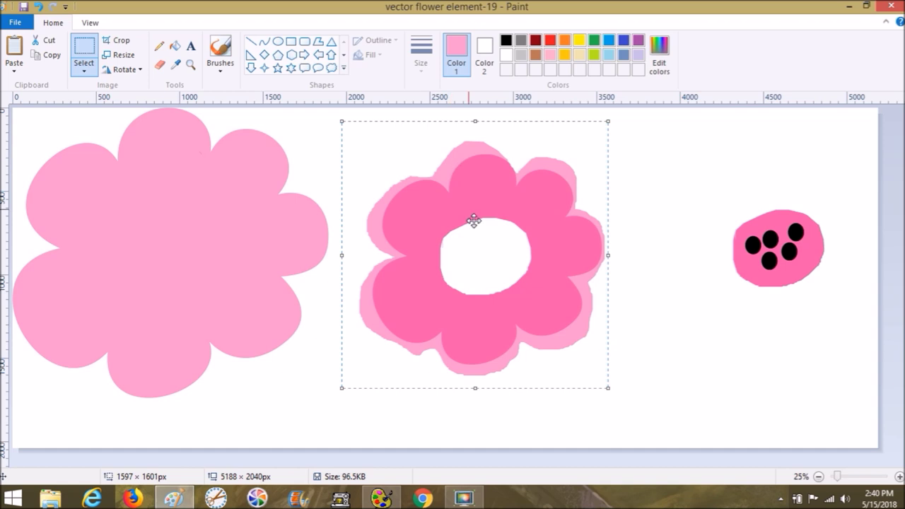
right_click(502, 238)
click(515, 259)
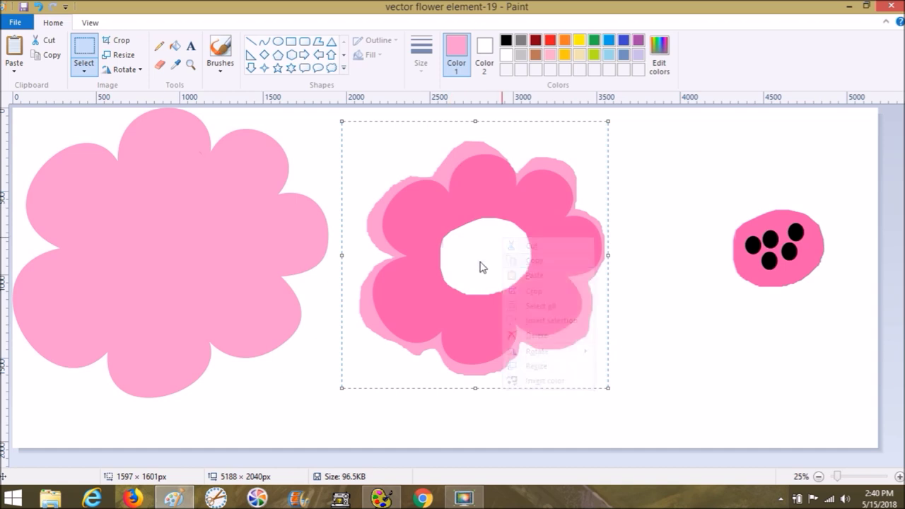
click(382, 499)
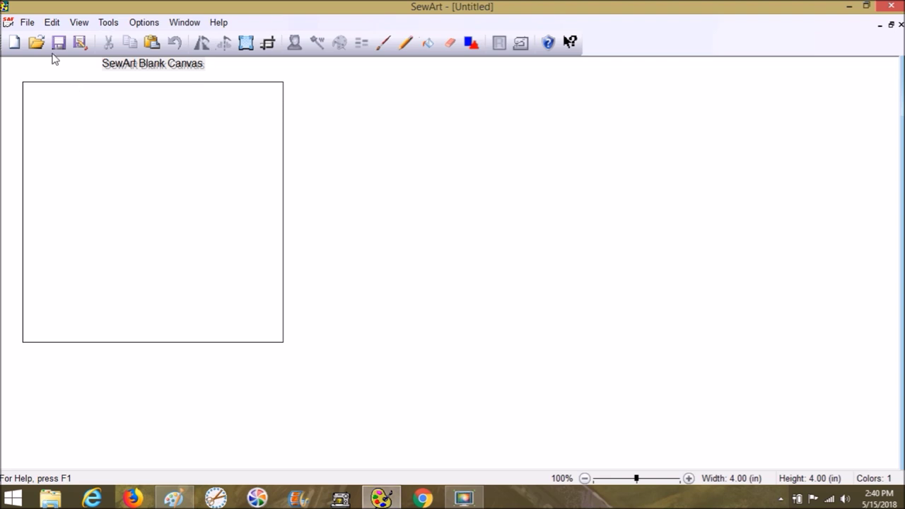
click(28, 24)
Paste the hollow pink flower and resize it to 3.9 in wide, giving 3.90 × 3.91 in
click(51, 22)
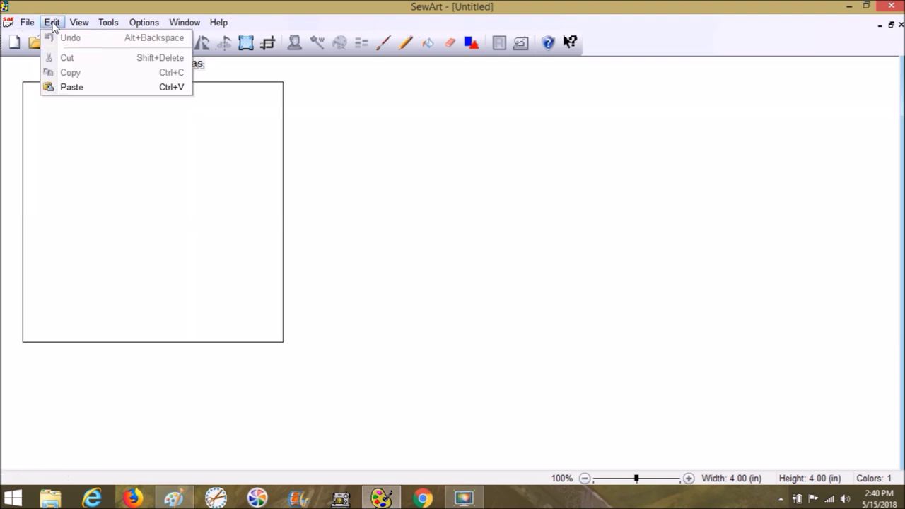
click(71, 87)
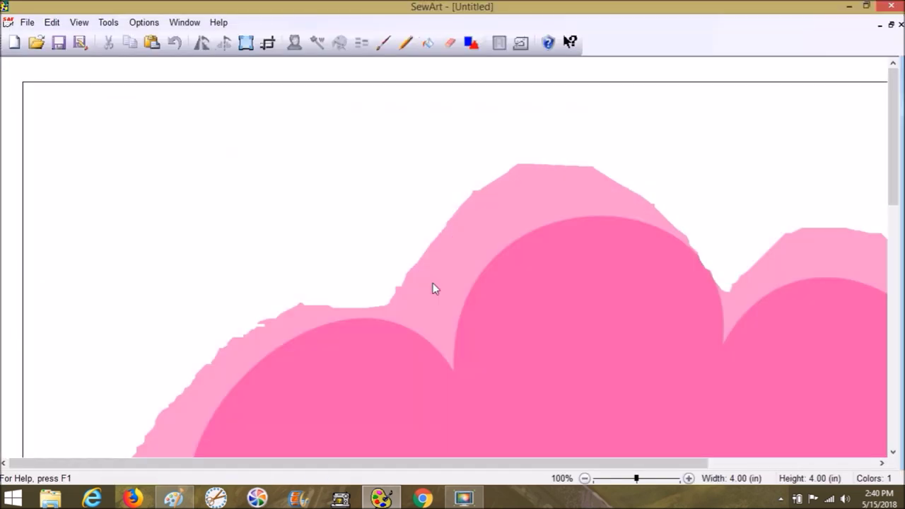
click(244, 50)
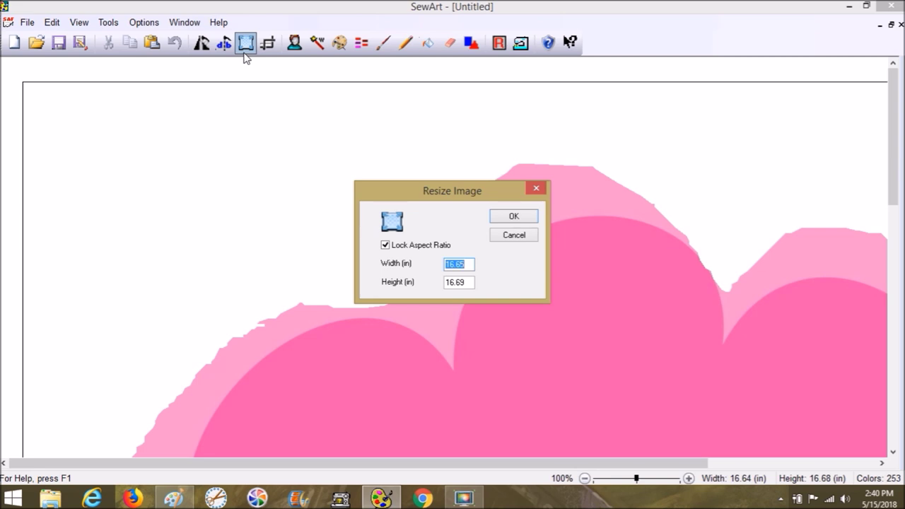
text(3.9)
key(Return)
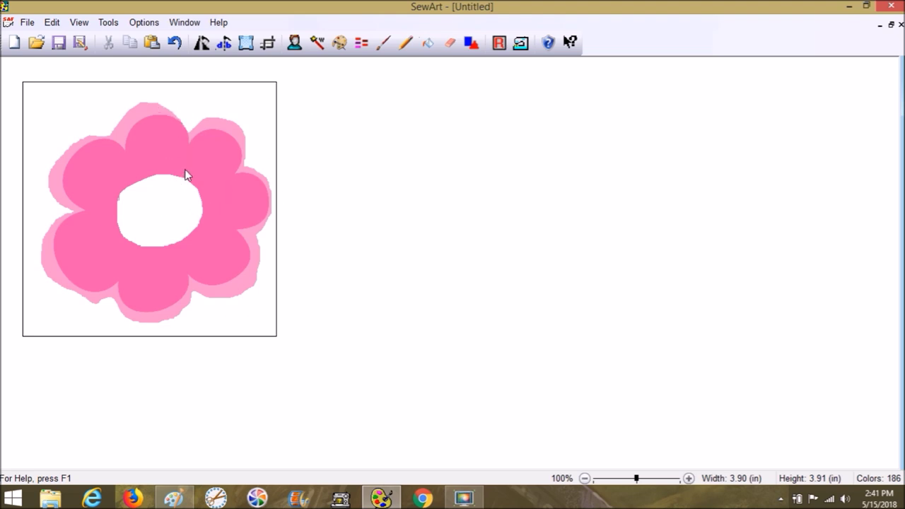
click(339, 44)
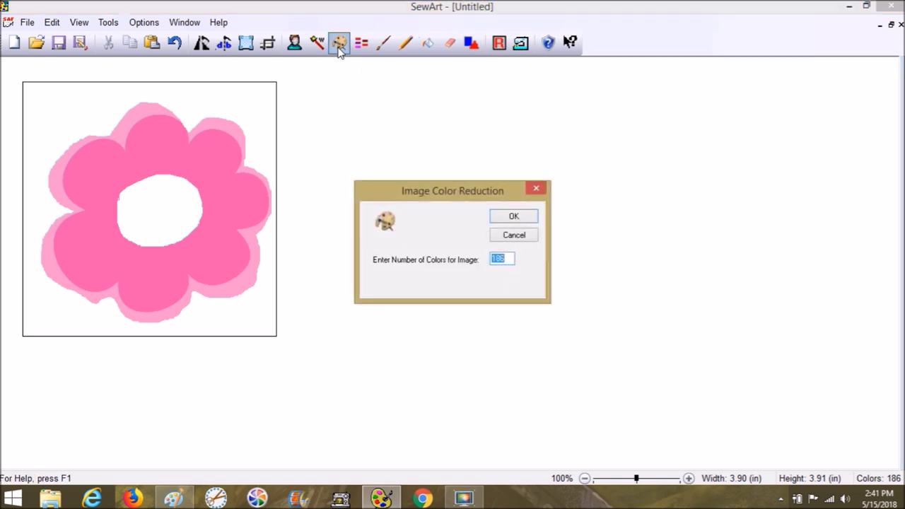
click(511, 216)
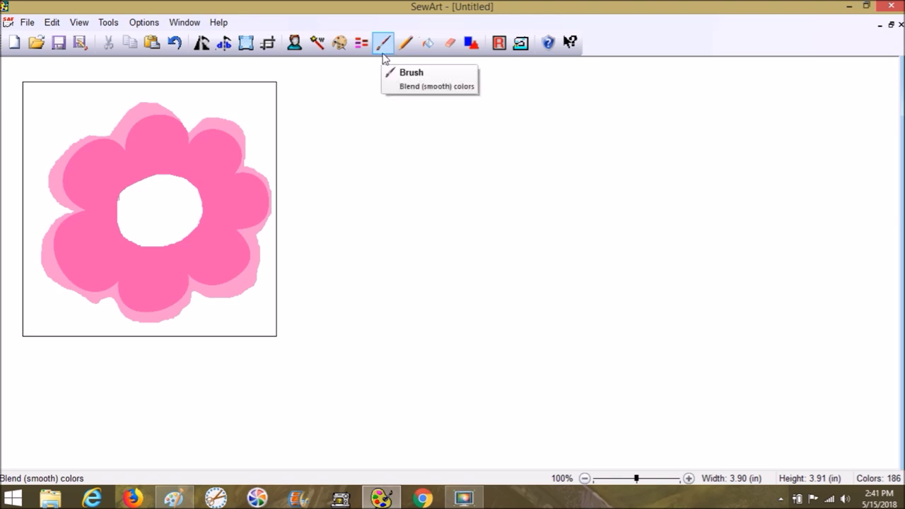
click(430, 45)
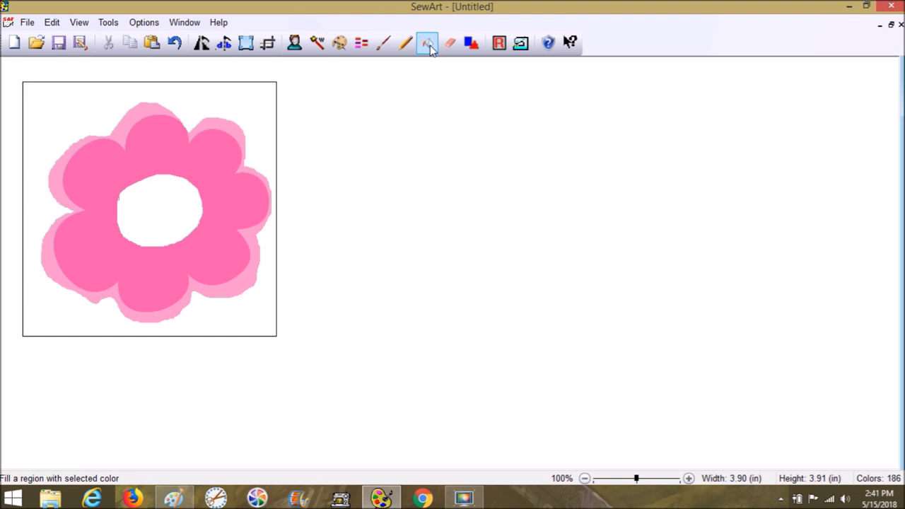
Bucket-fill the flower's white centre with the sampled darker pink
click(429, 45)
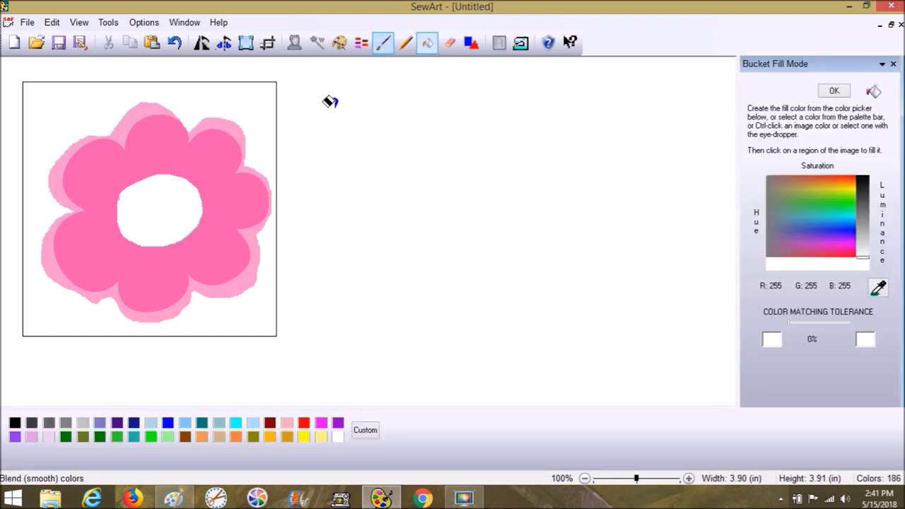
click(877, 288)
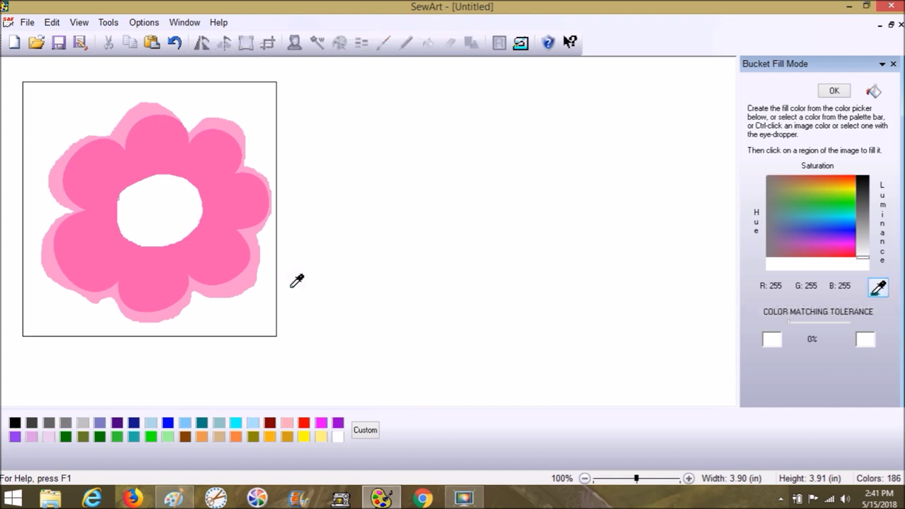
click(194, 160)
click(165, 194)
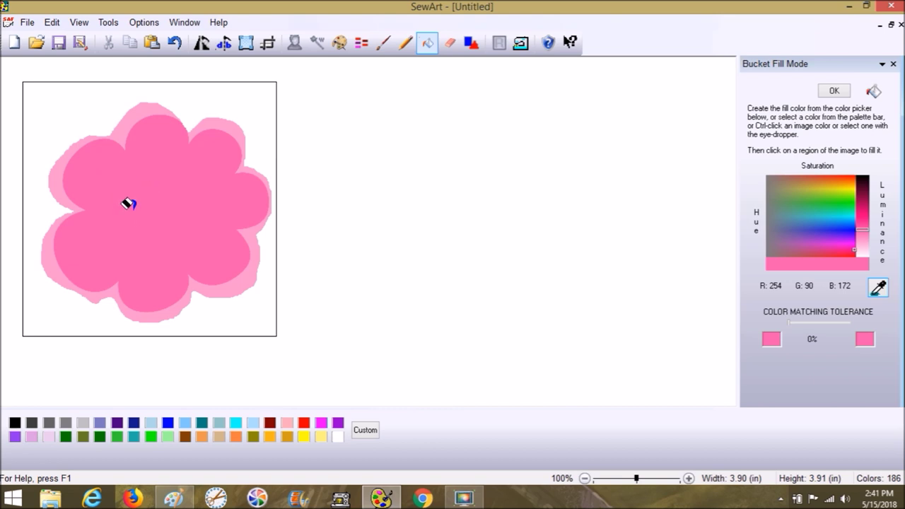
Try filling the light-pink halo white, then undo it so the pale ring stays
click(338, 436)
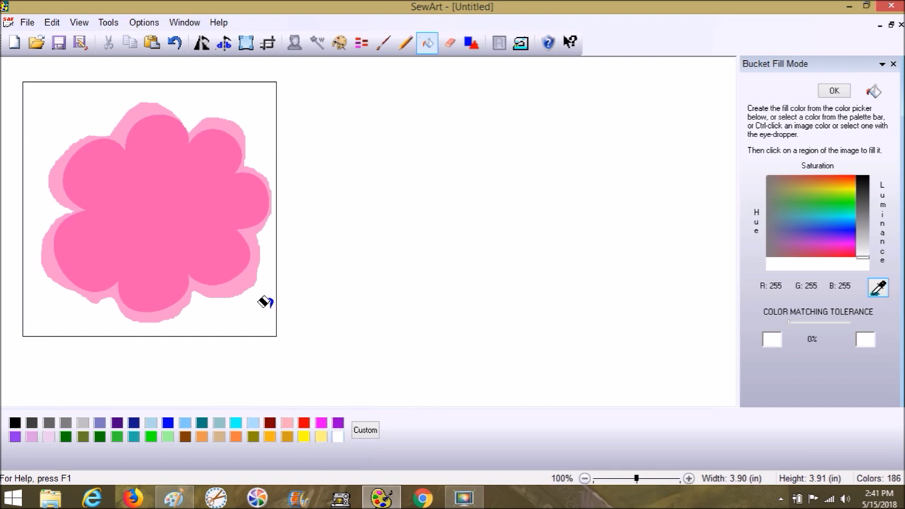
click(142, 108)
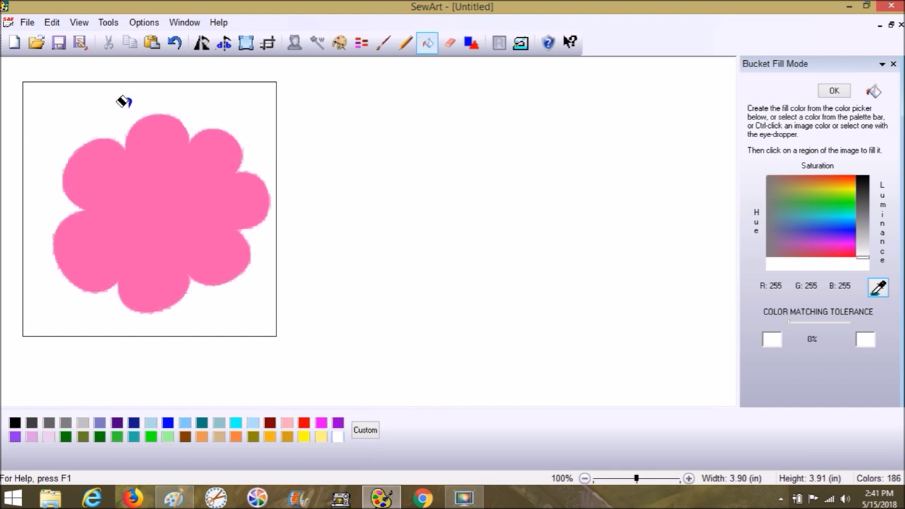
click(174, 43)
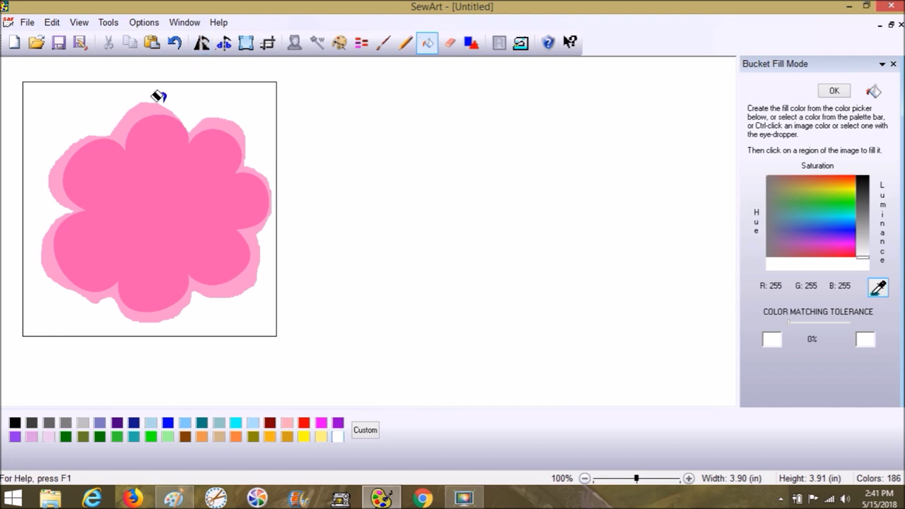
click(138, 112)
click(687, 479)
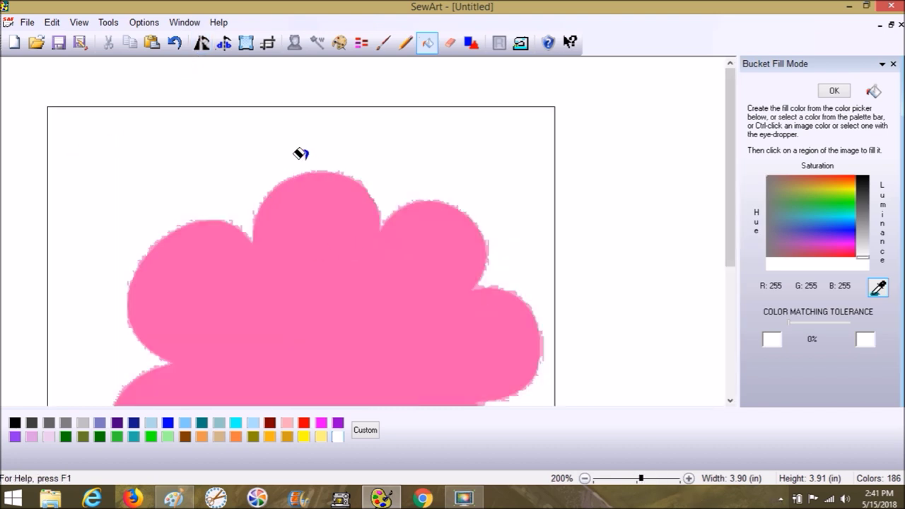
click(175, 43)
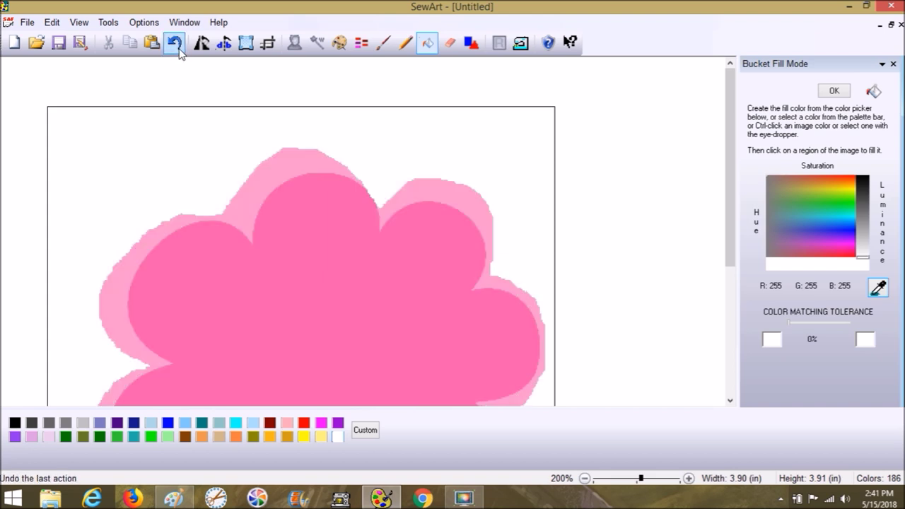
Reduce the flower image's colours to 95, then to 50
click(340, 44)
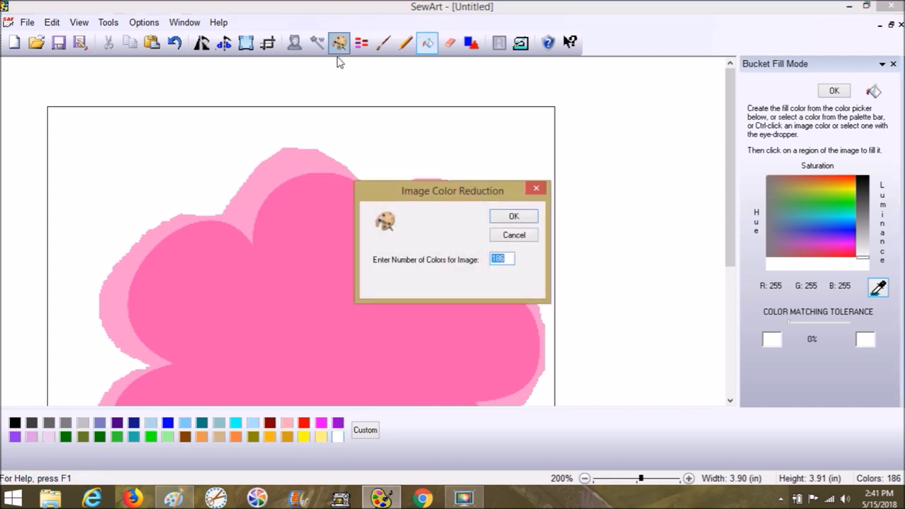
text(95)
key(Return)
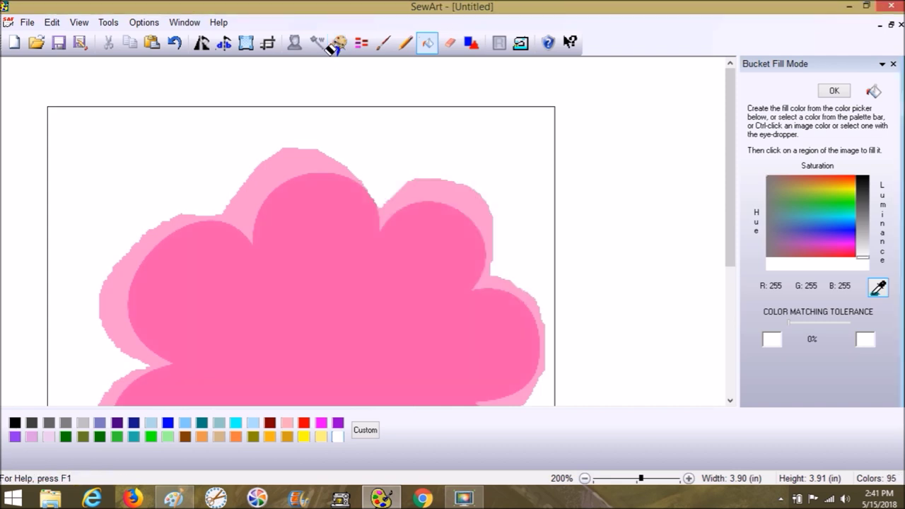
click(339, 44)
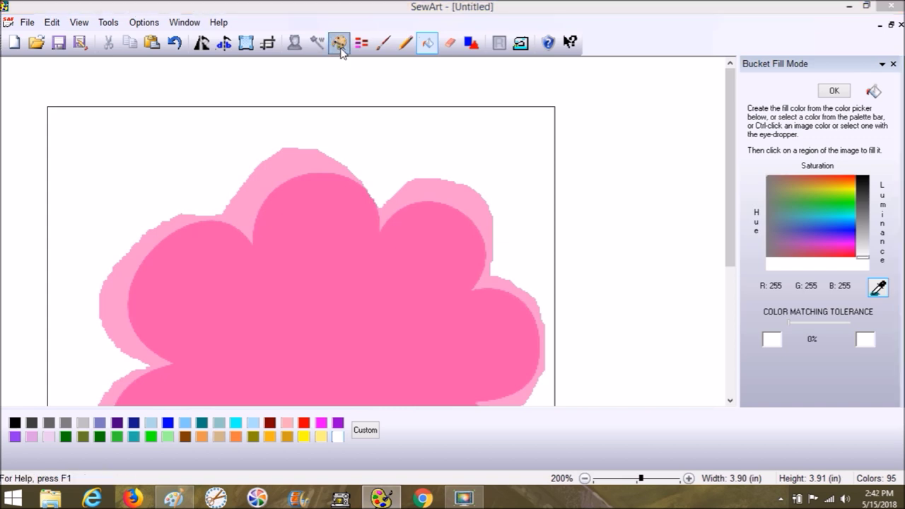
text(50)
key(Return)
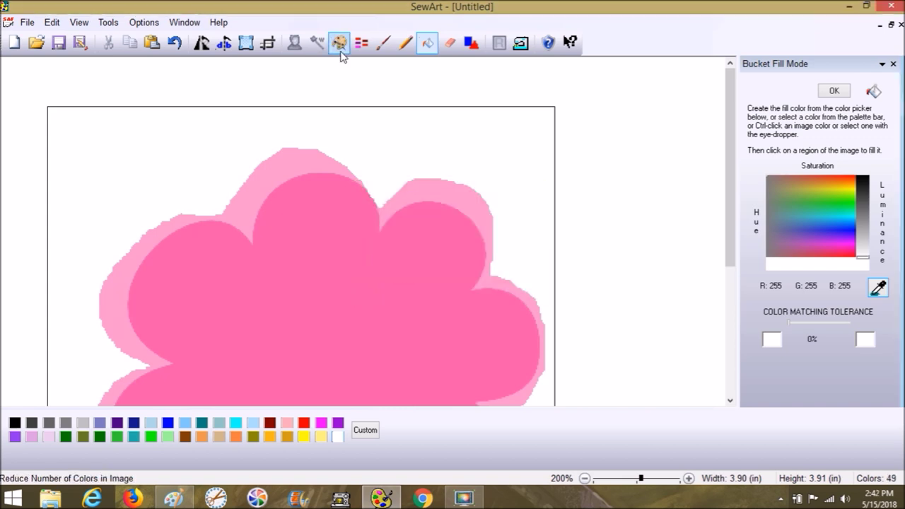
Reduce the colours further, past the out-of-range warning, to 2 and finally 3 colours
click(339, 45)
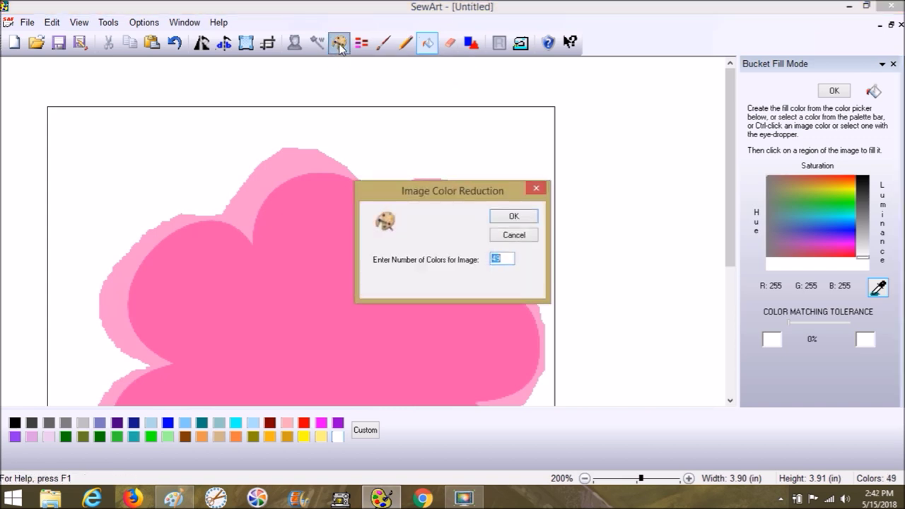
text(50)
key(Return)
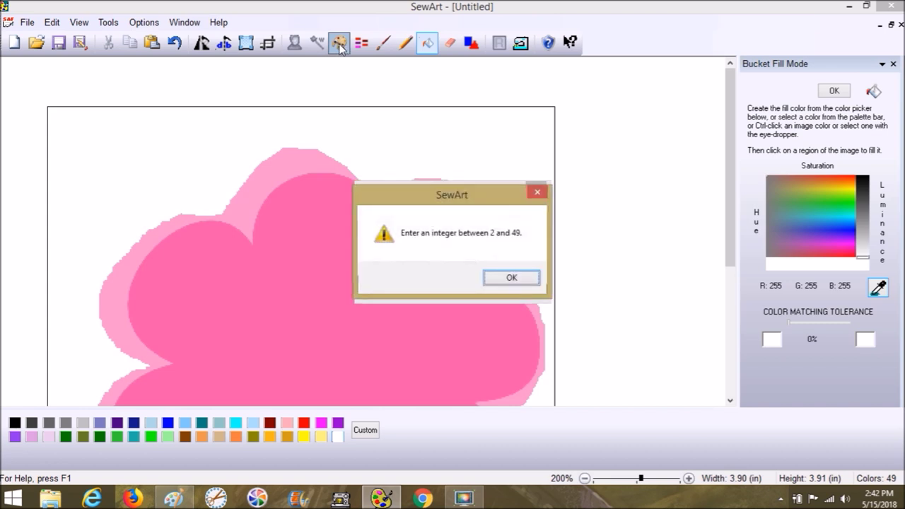
click(515, 279)
text(20)
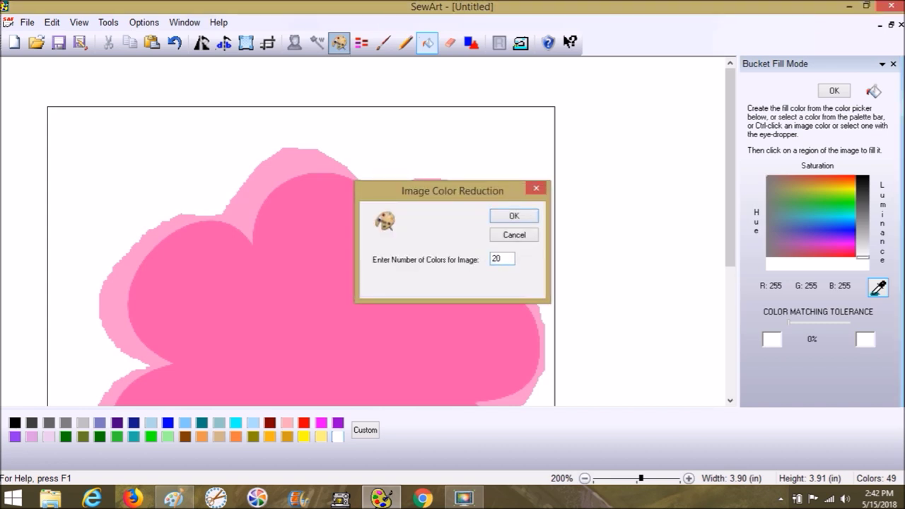
key(Return)
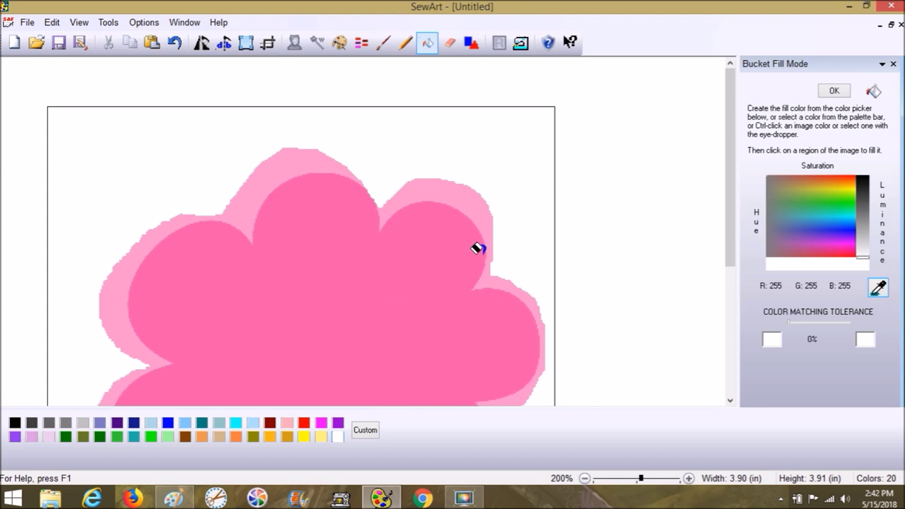
click(340, 44)
key(Return)
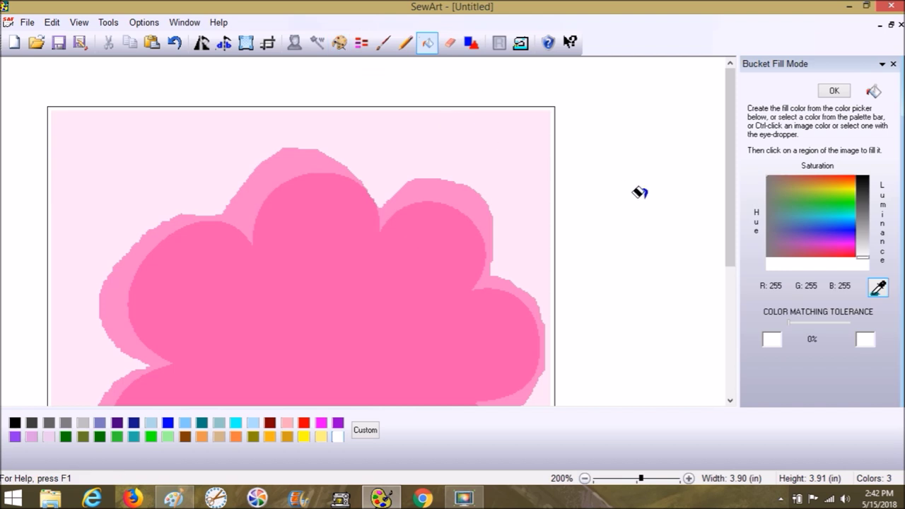
Bucket-fill the light-pink background and pale outer ring white, then zoom out and end bucket fill
drag(731, 256, 679, 309)
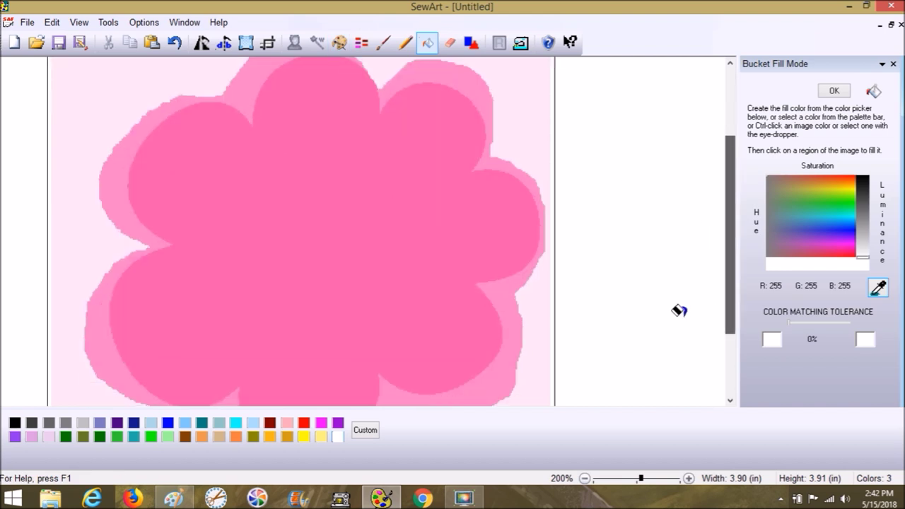
click(539, 357)
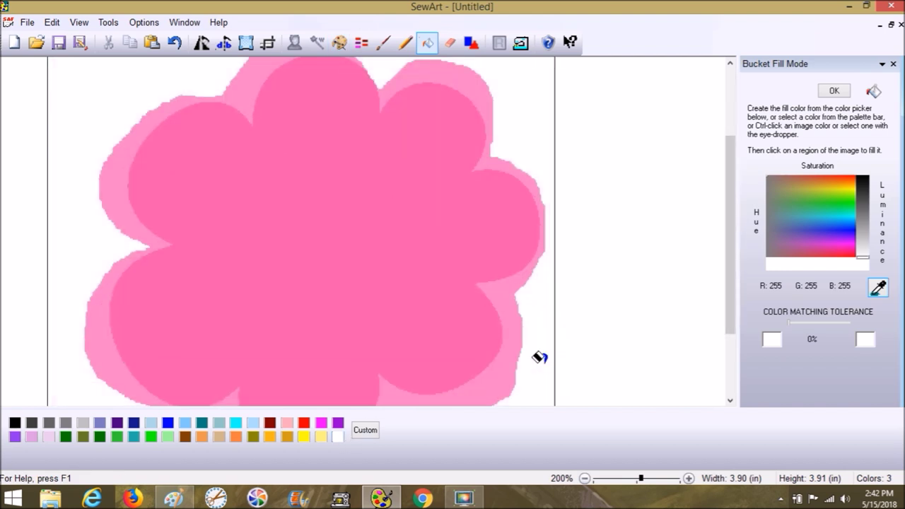
click(510, 343)
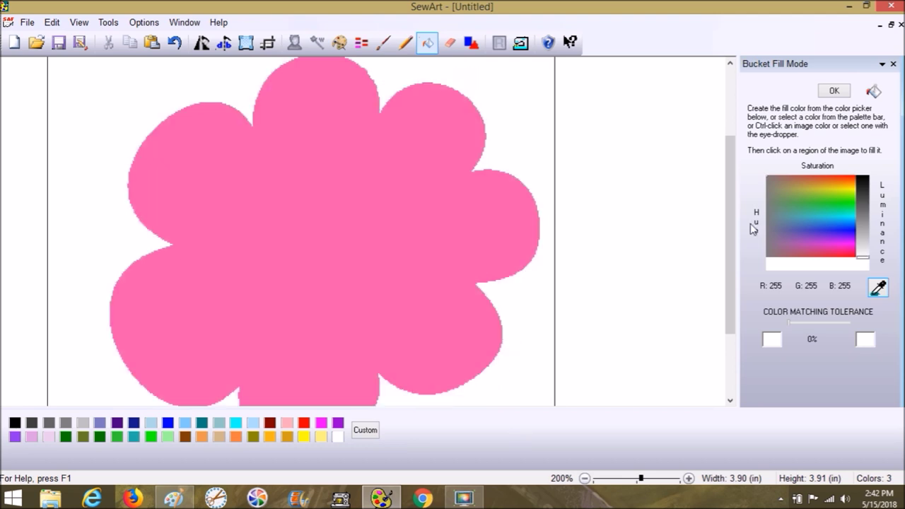
drag(726, 241, 729, 303)
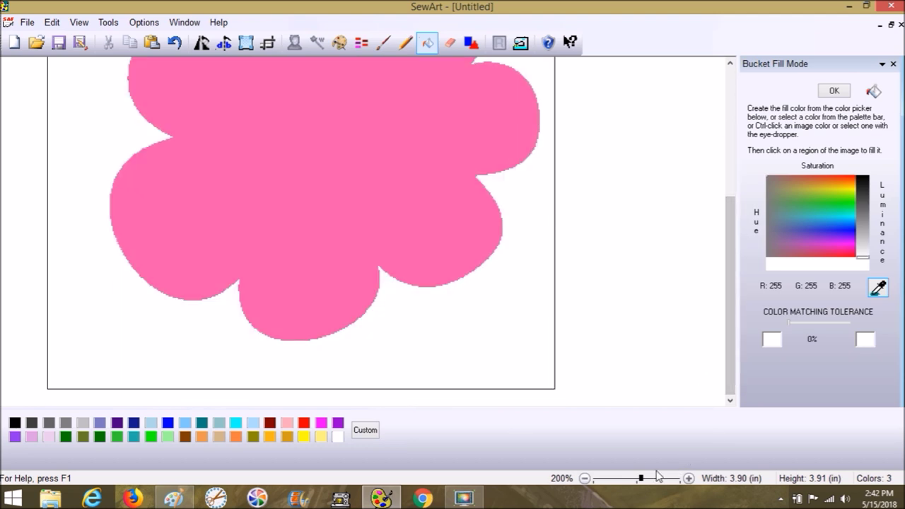
click(625, 479)
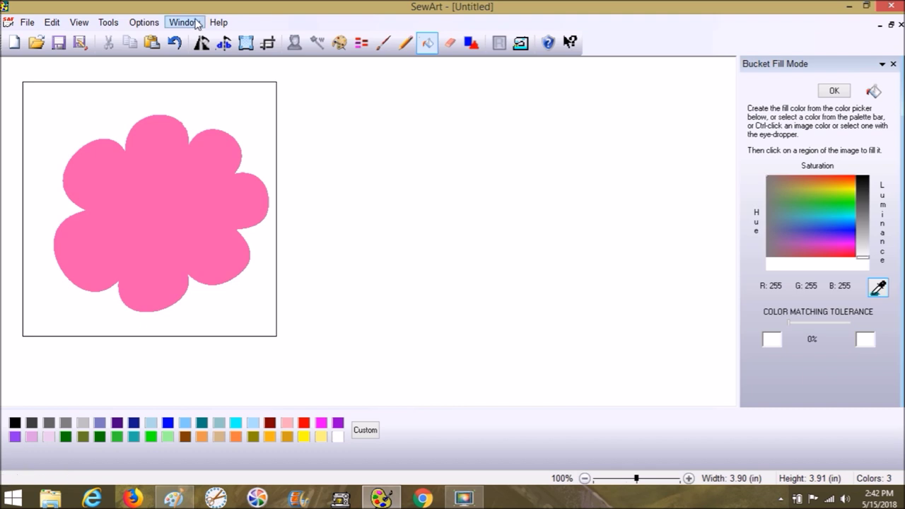
click(427, 44)
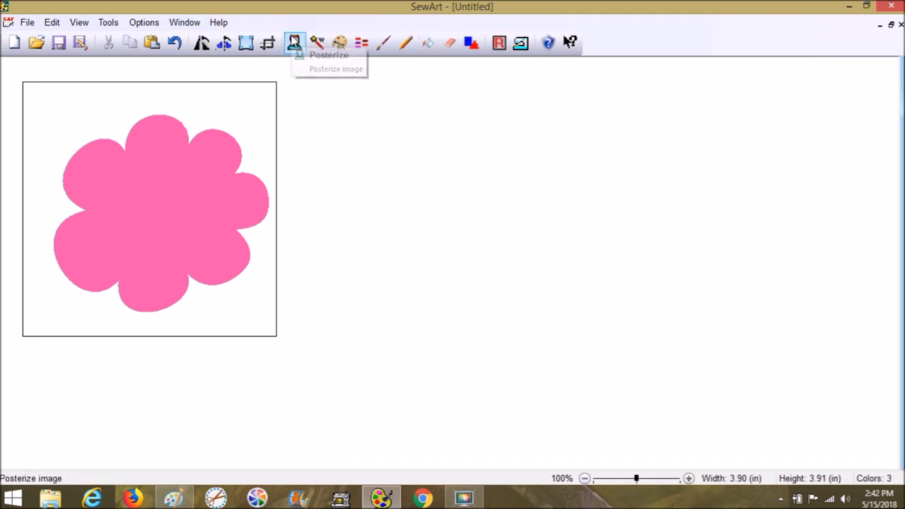
Stitch a 5 Satin appliqué border (AB5) around the solid pink flower at 200% zoom
click(521, 44)
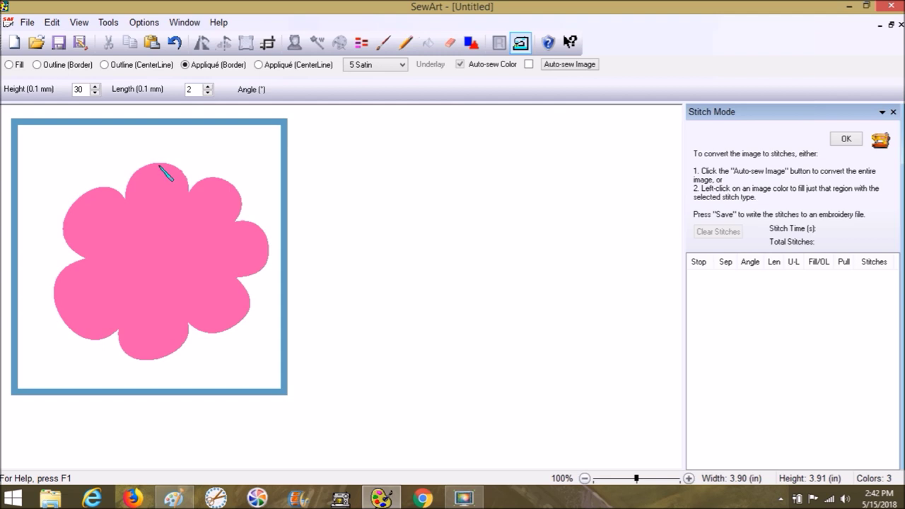
click(659, 481)
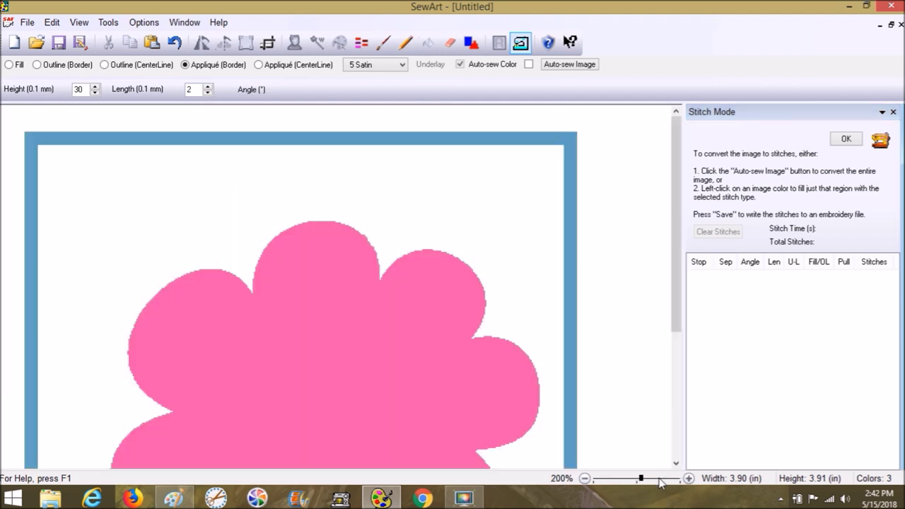
click(322, 223)
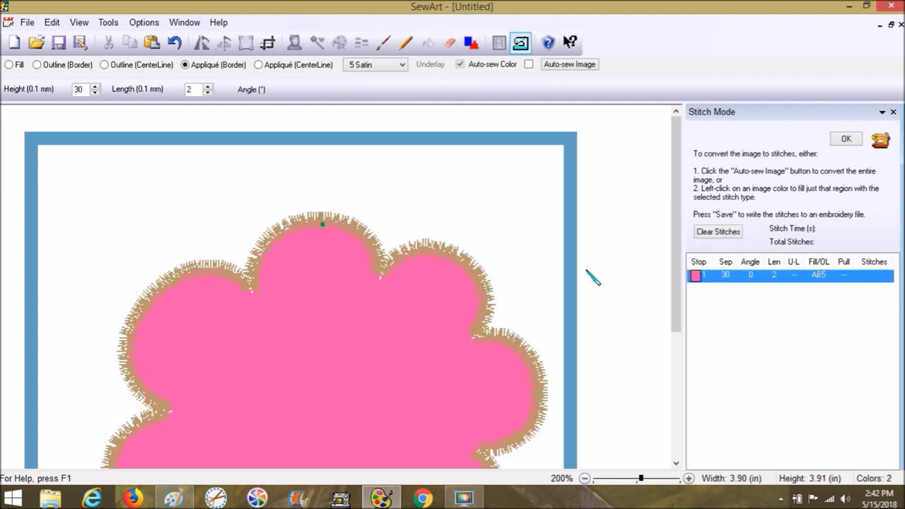
drag(676, 312, 683, 478)
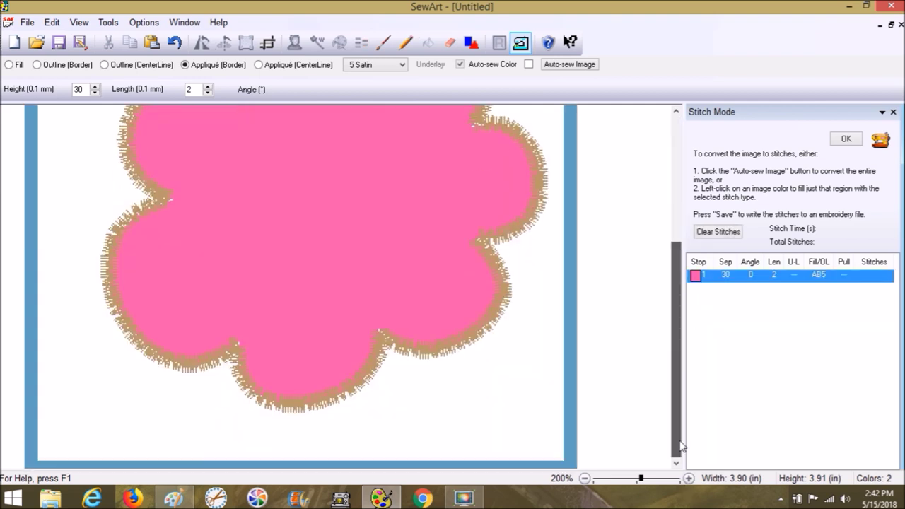
drag(680, 445, 678, 322)
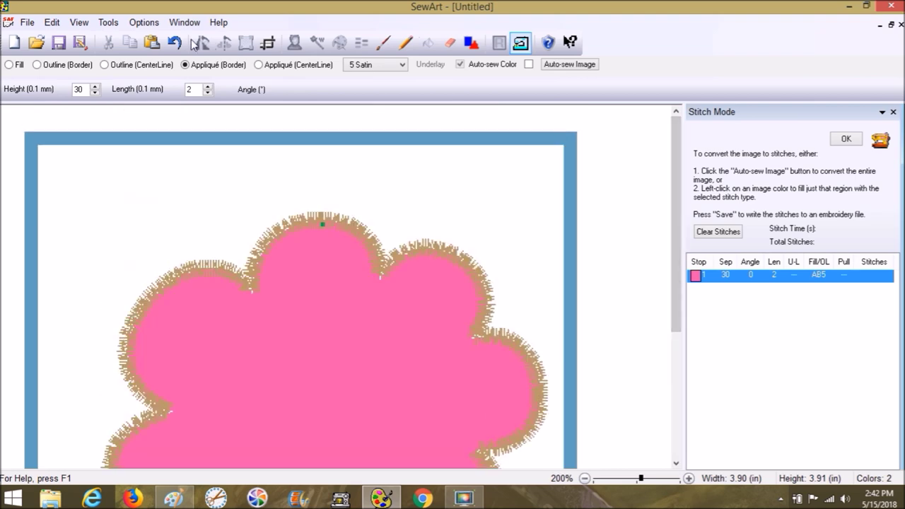
click(27, 22)
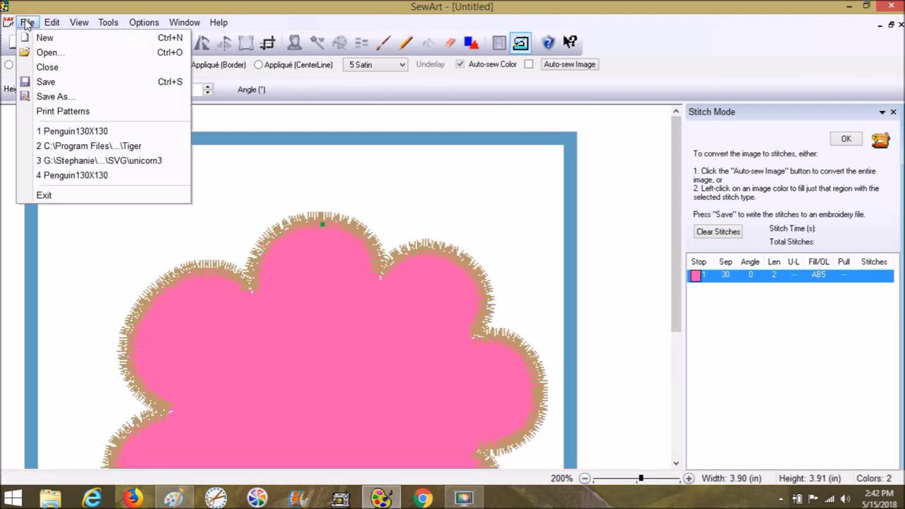
Save the stitched flower to the Desktop as Part 2 Applique.pes, skipping the image save
click(45, 96)
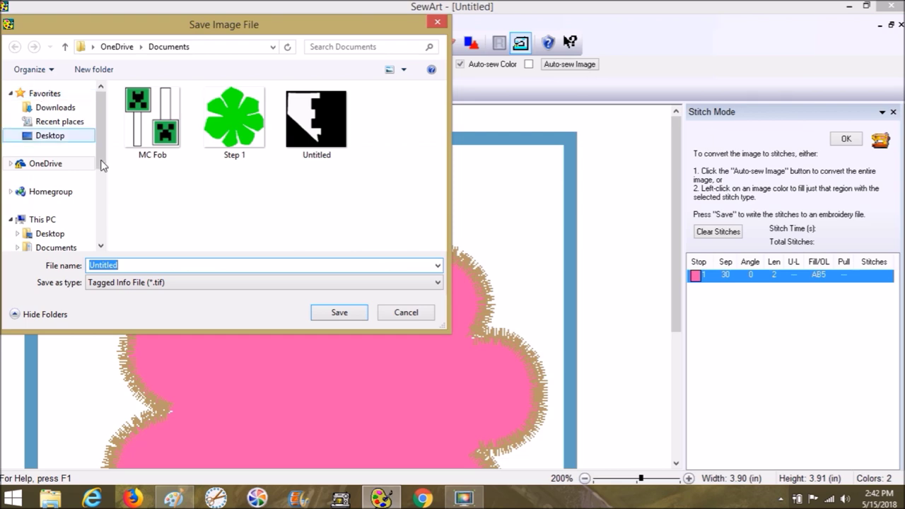
click(406, 312)
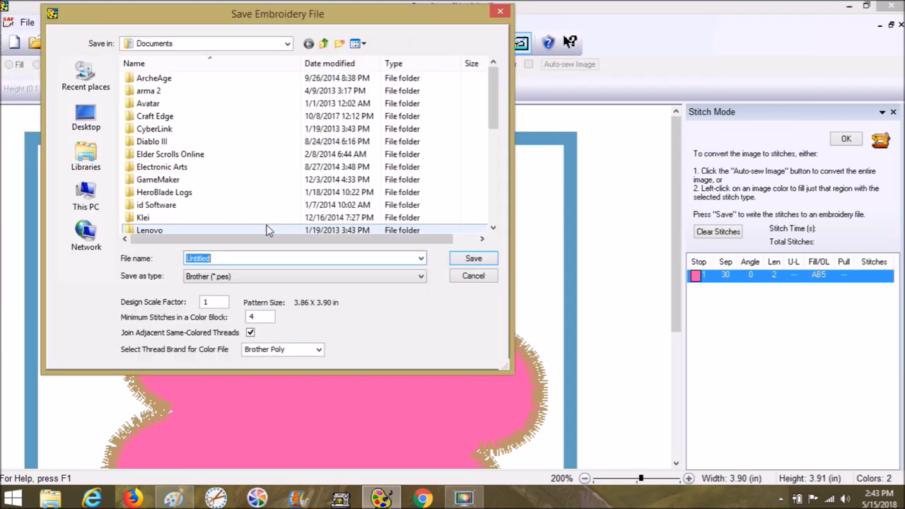
click(84, 119)
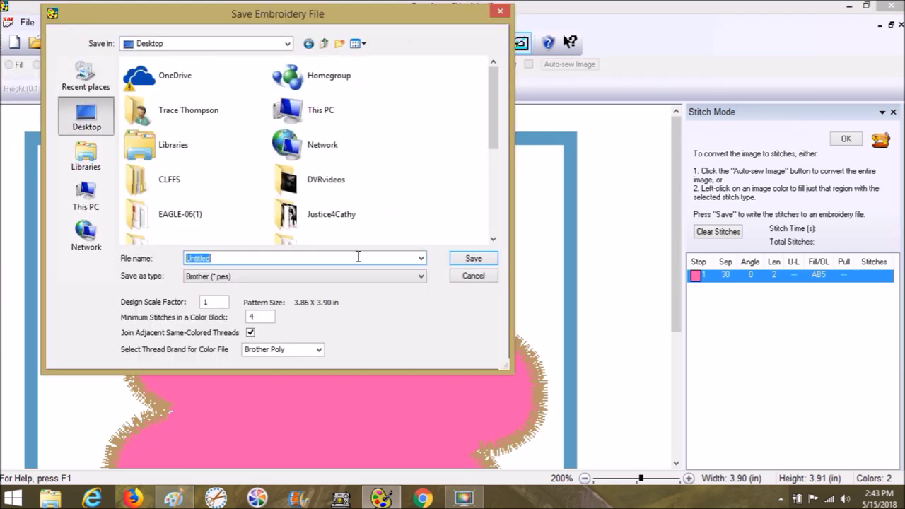
text(Par)
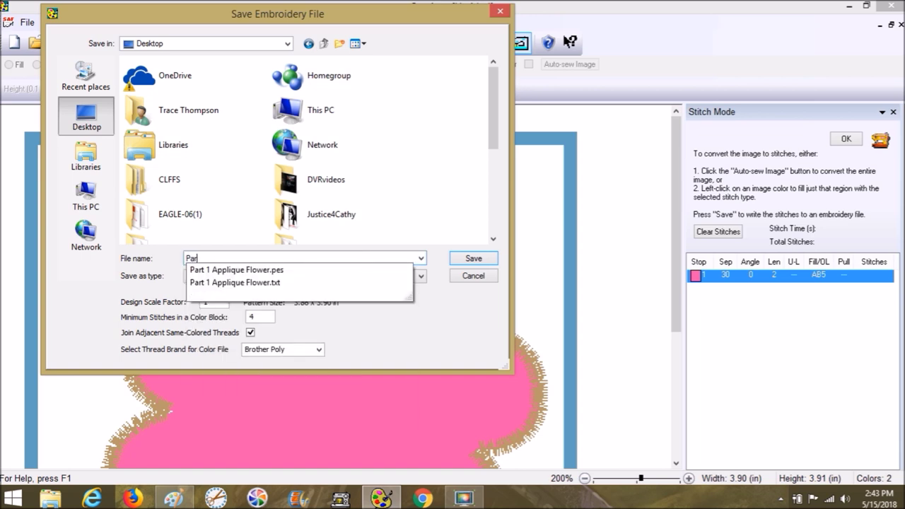
text(t 2 Applique)
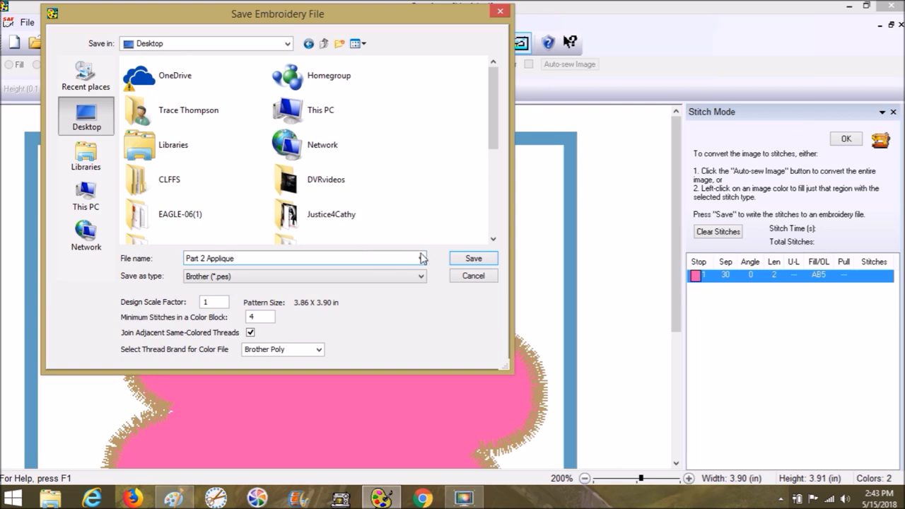
click(472, 259)
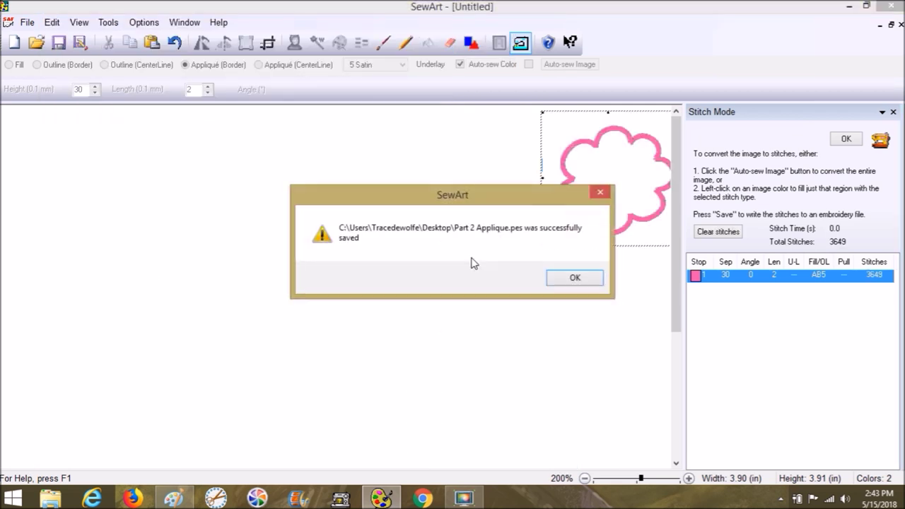
click(582, 282)
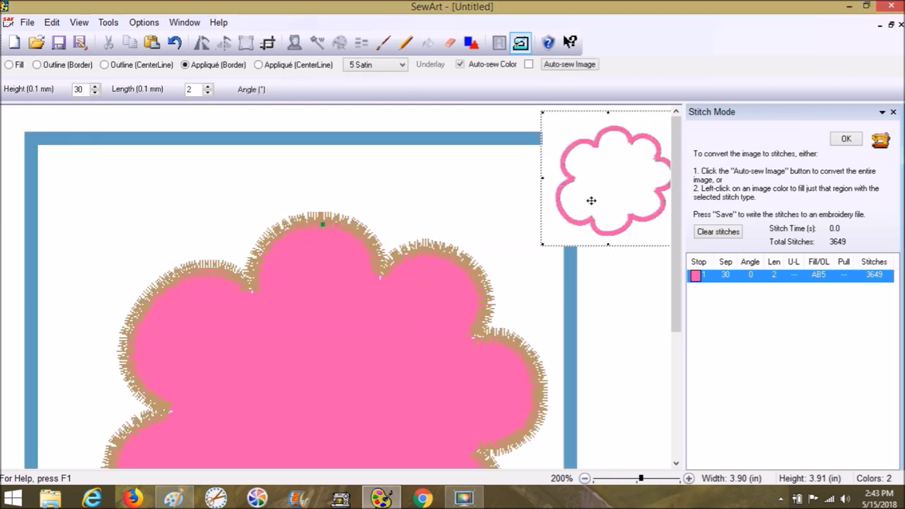
Clear the stitches, exit Stitch Mode, open a blank canvas, and bring Paint's flower picture forward
click(717, 232)
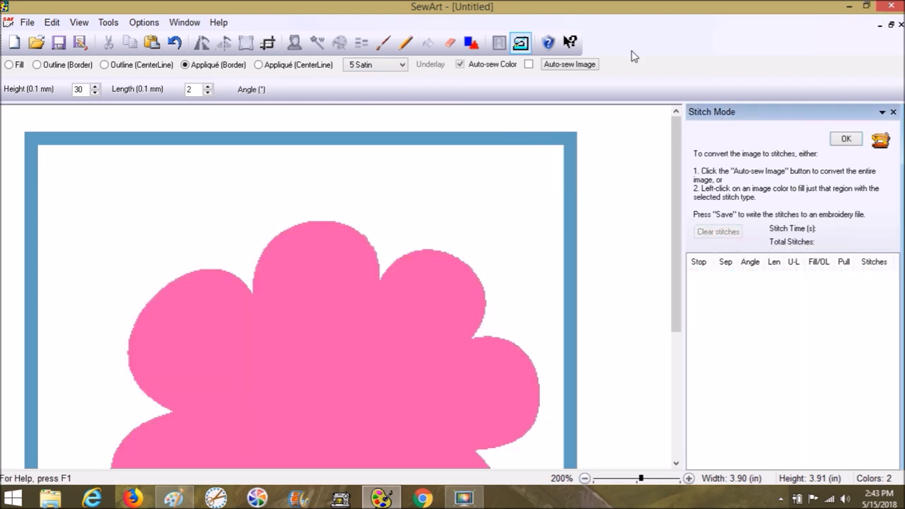
click(521, 43)
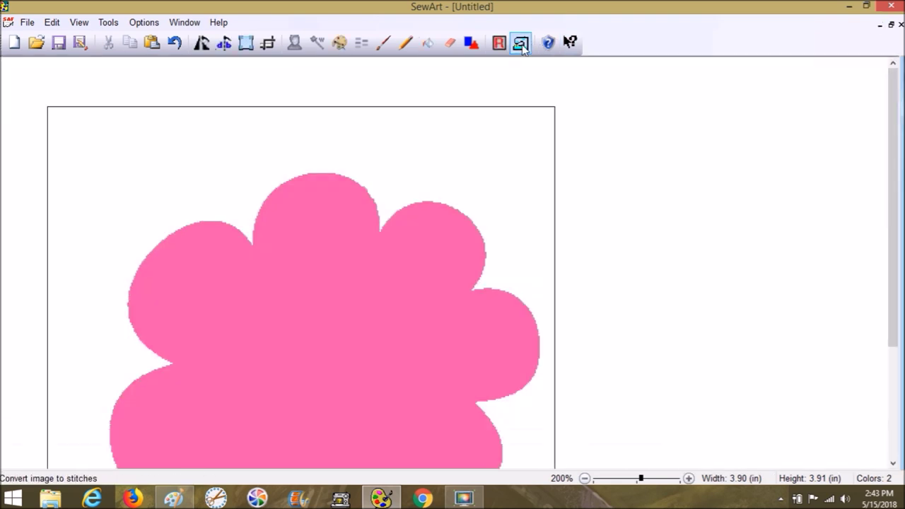
click(14, 43)
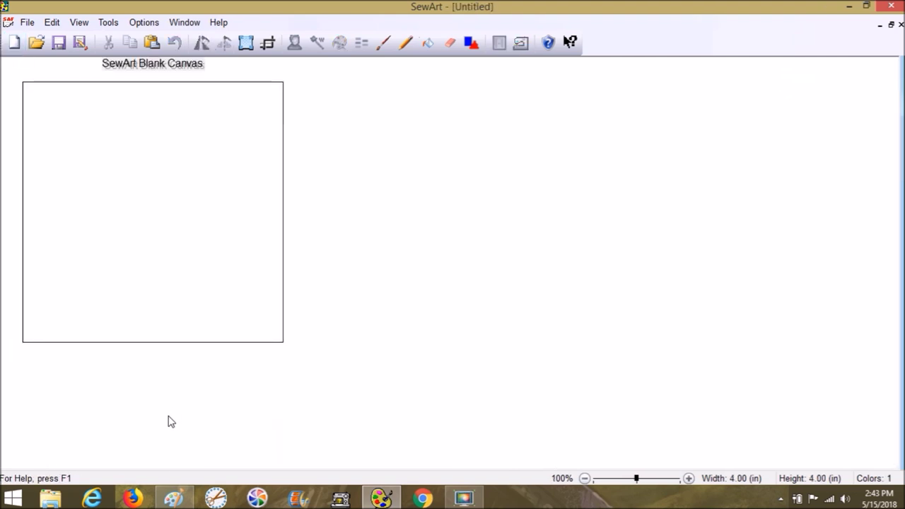
click(174, 499)
Copy the small pink shape with black dots from Paint into SewArt's blank canvas (8.01 × 6.97 in)
click(729, 191)
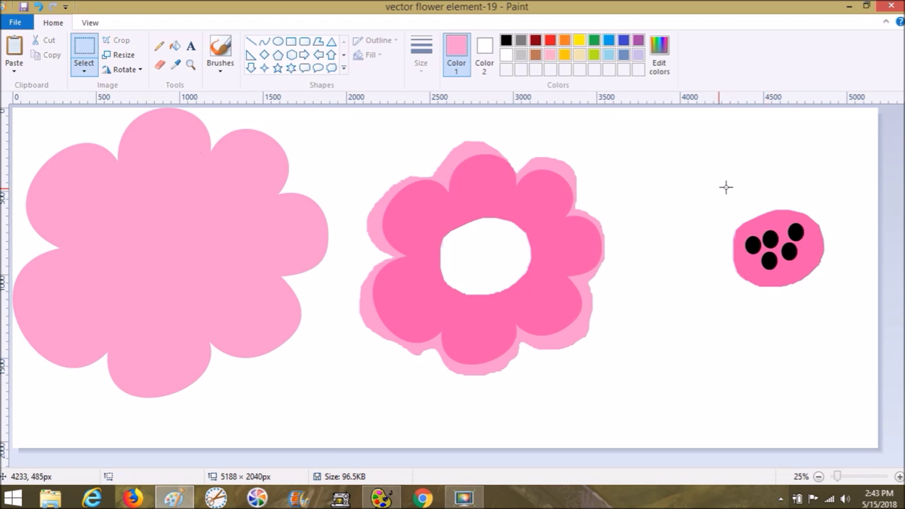
drag(720, 189, 848, 300)
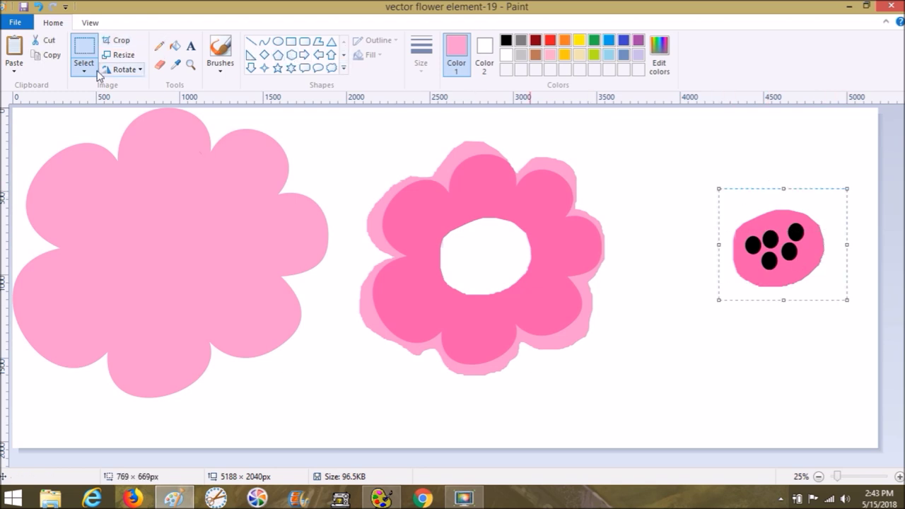
click(53, 56)
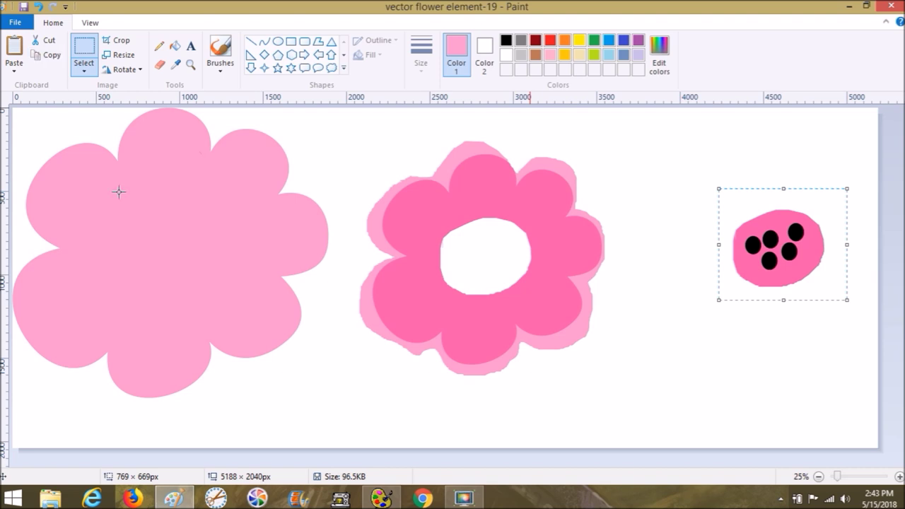
click(381, 499)
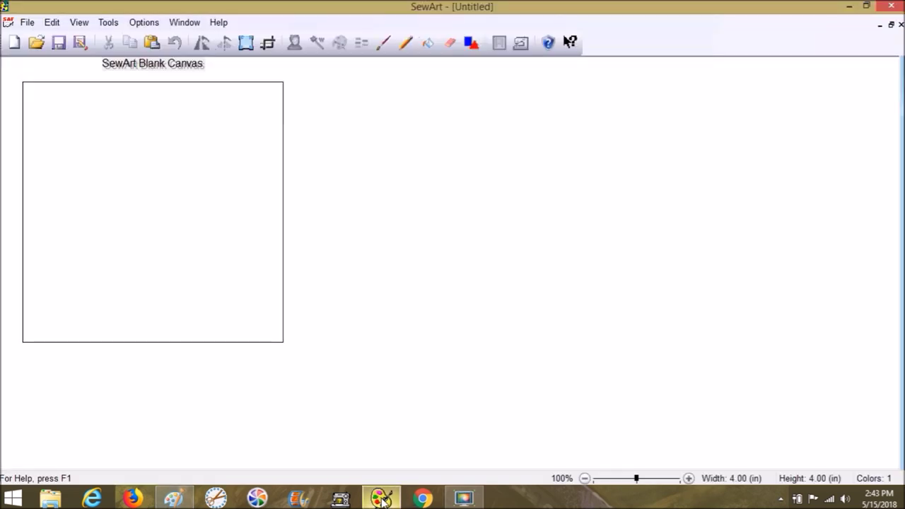
click(51, 22)
click(72, 87)
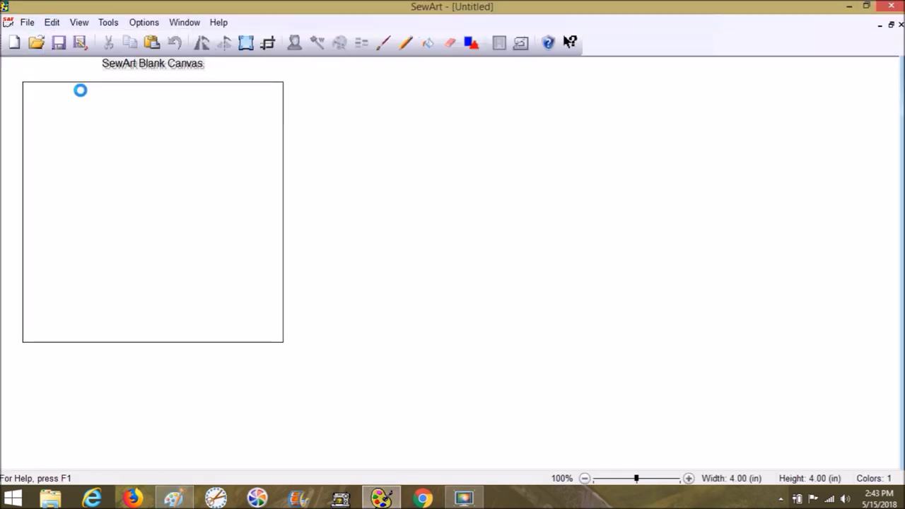
click(246, 44)
Resize the pasted dotted shape to width 3, then 2 inches (2.00 × 1.74 in)
text(3.9)
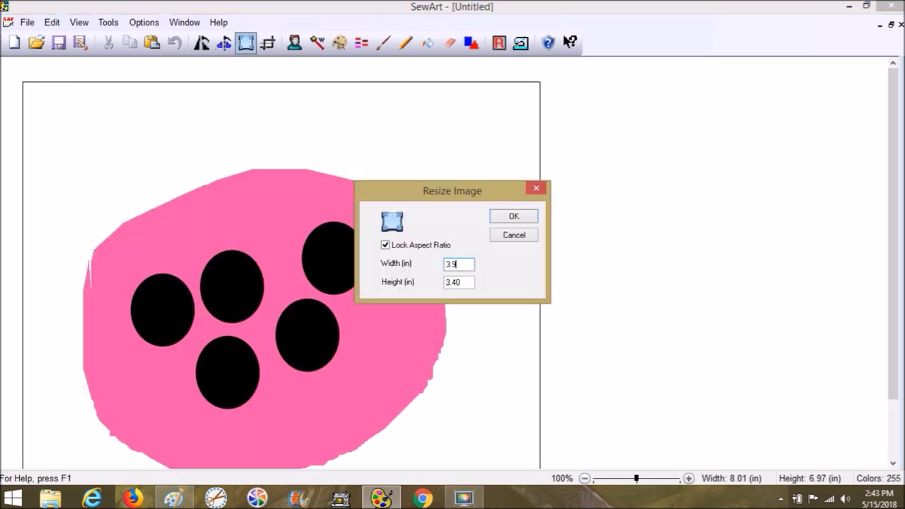
key(Return)
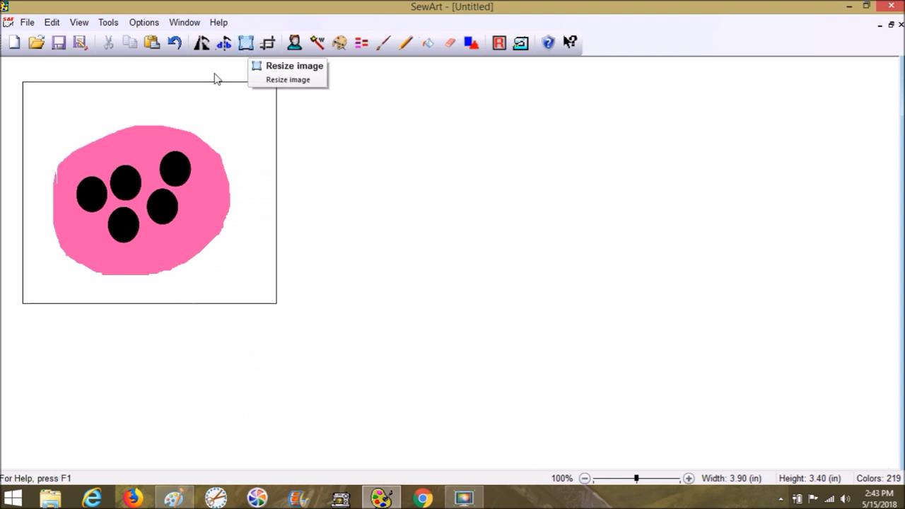
click(245, 43)
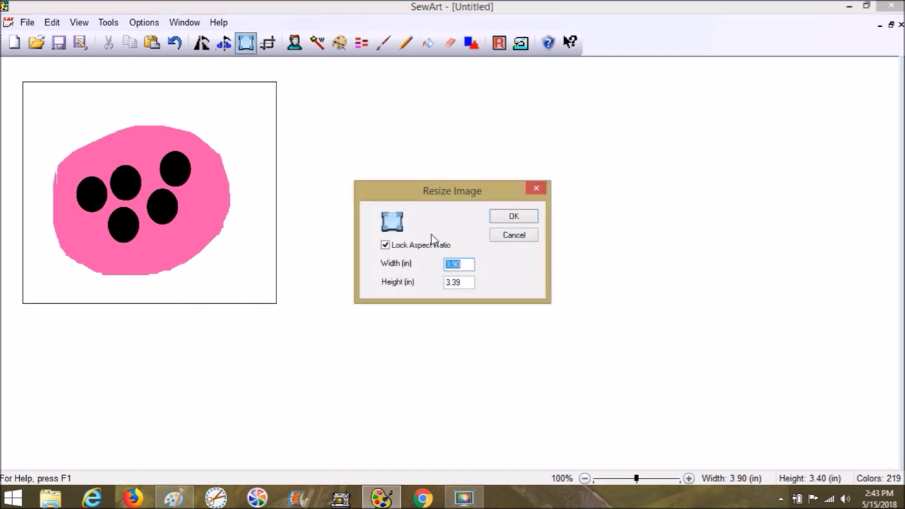
text(2)
key(Return)
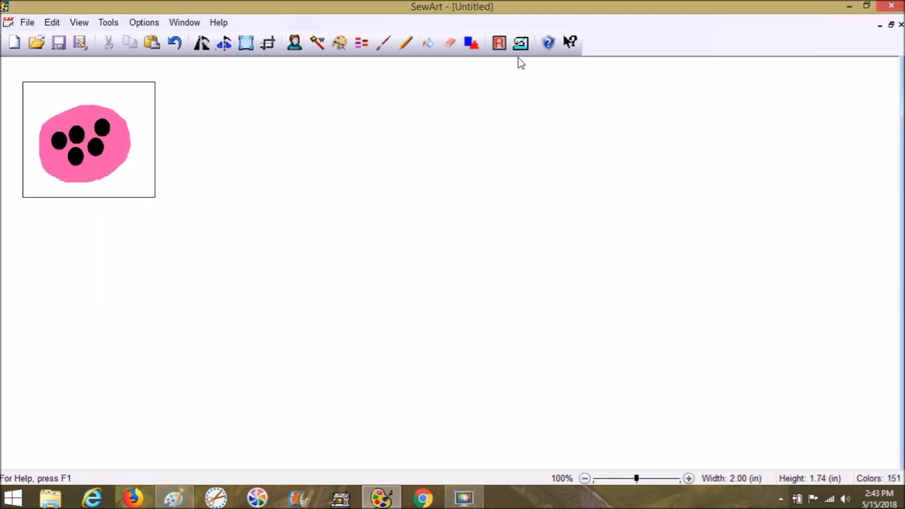
Reduce the image to 5 colours, then down to 3 colours
click(338, 51)
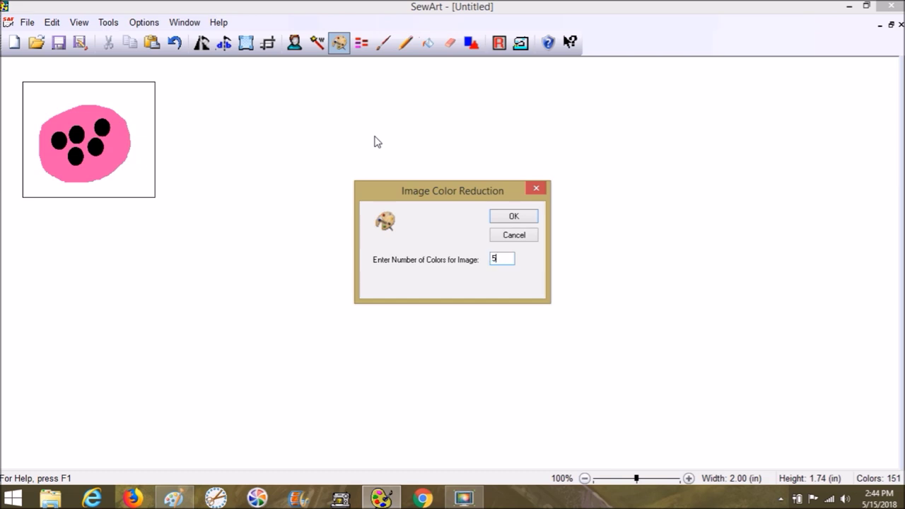
key(Return)
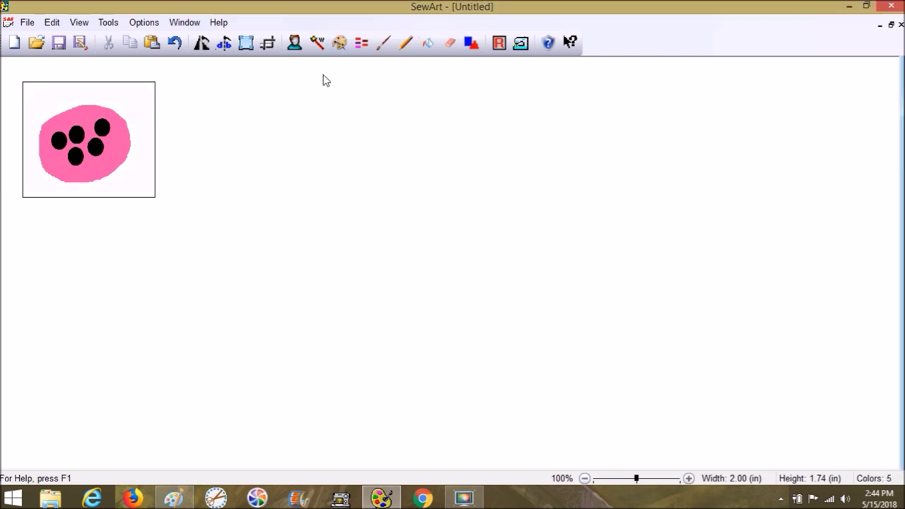
click(340, 44)
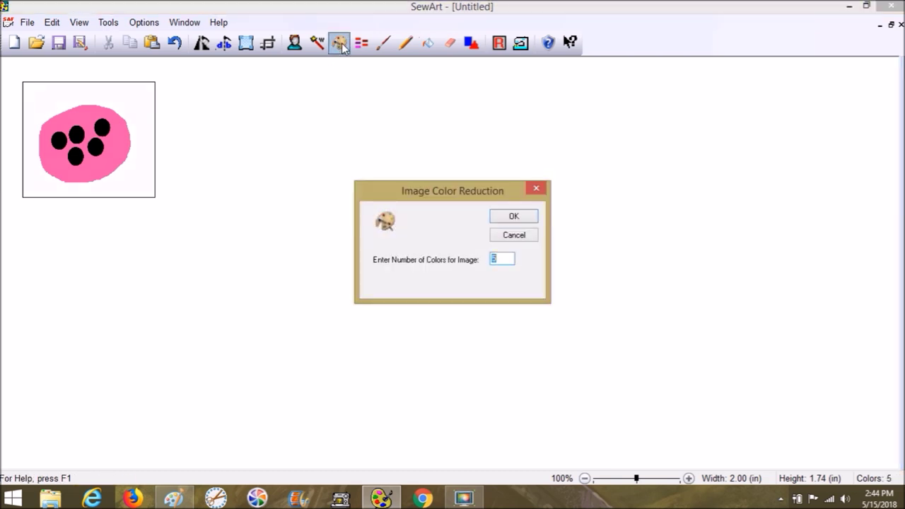
text(3)
key(Return)
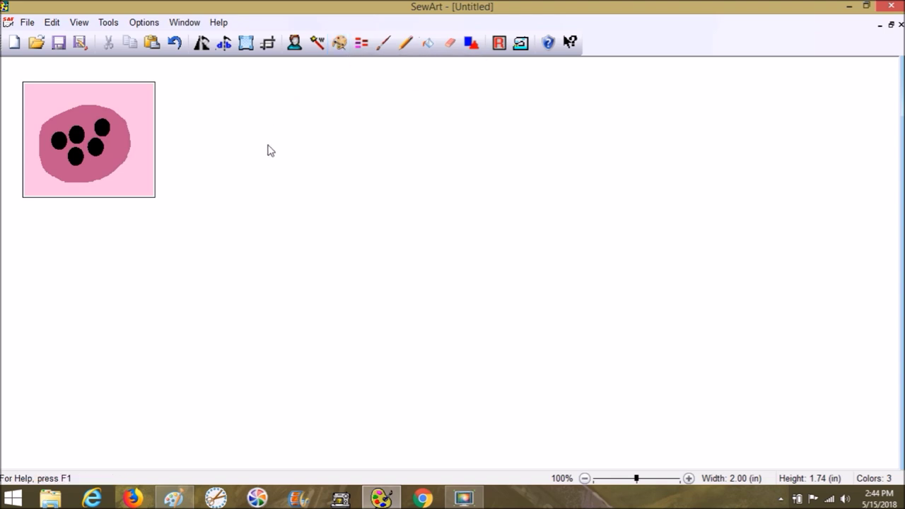
Bucket-fill the pink background and dark pink blob with white
click(428, 43)
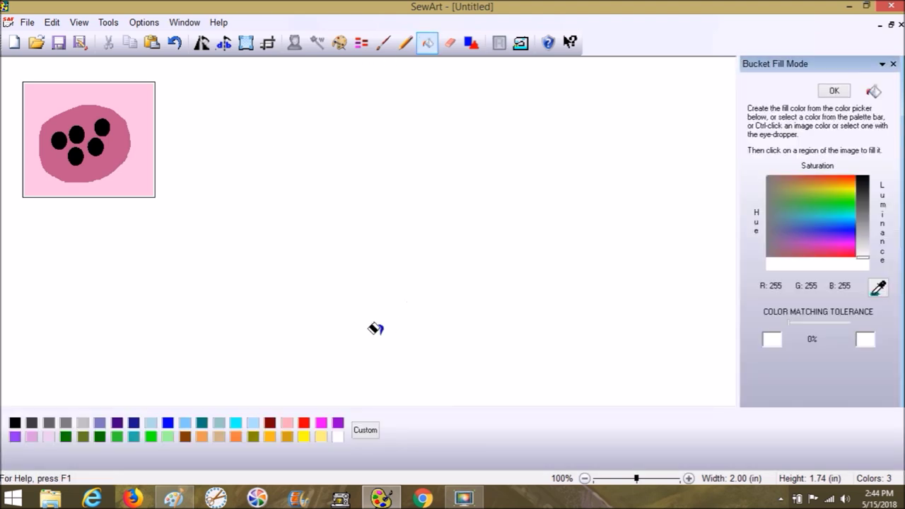
click(338, 436)
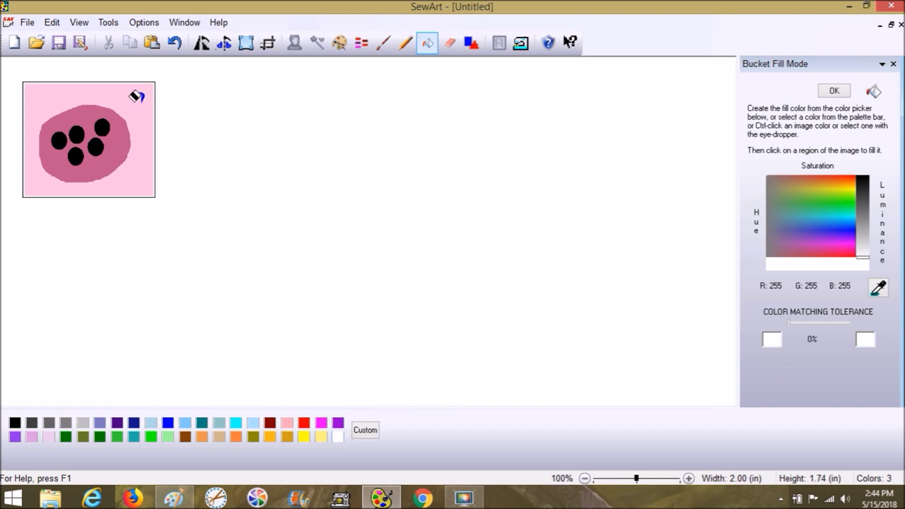
click(137, 96)
click(107, 125)
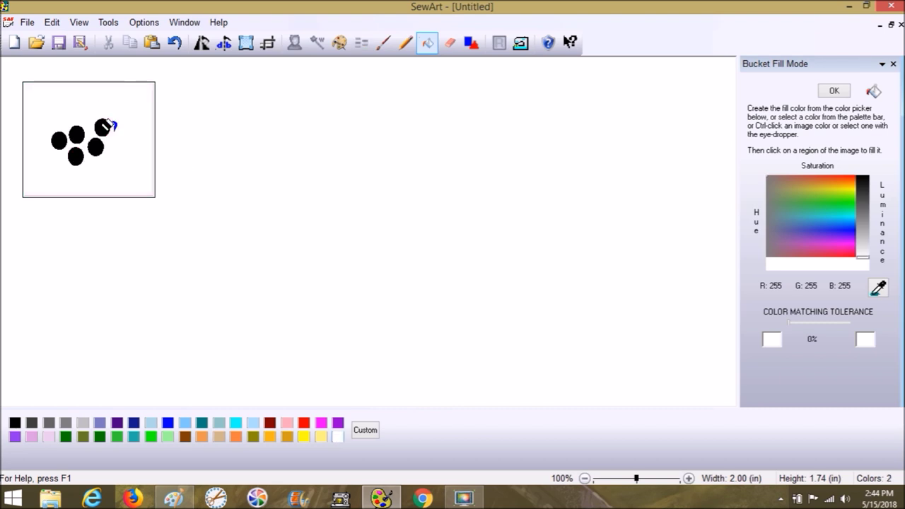
Refill the left and bottom dots solid black and reduce the image to 2 colours
click(15, 423)
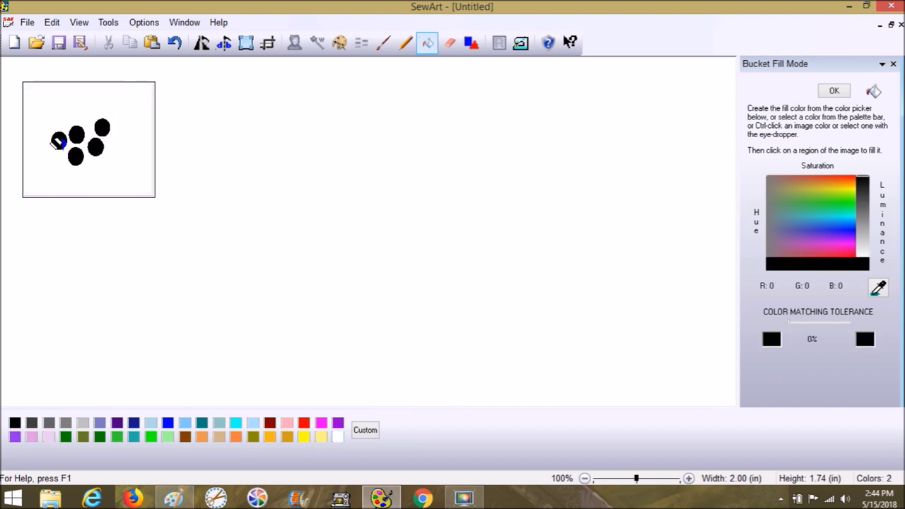
click(56, 138)
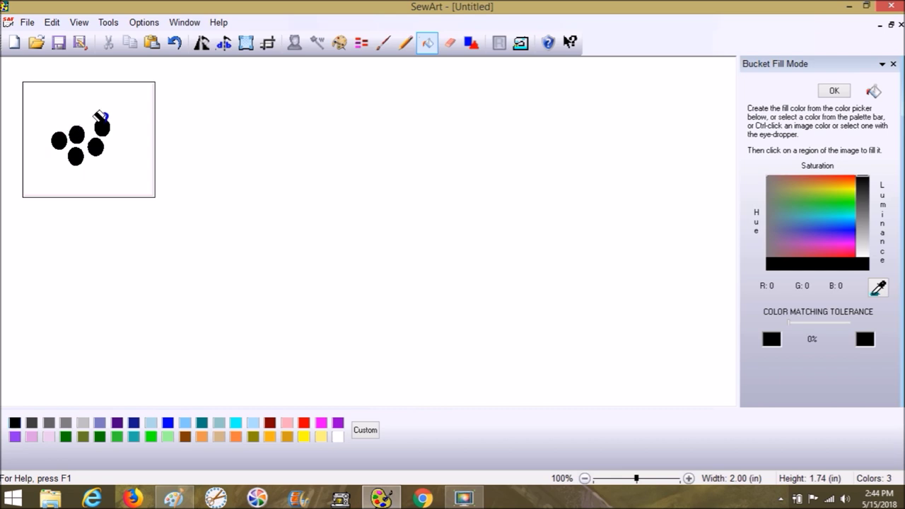
click(74, 150)
click(427, 43)
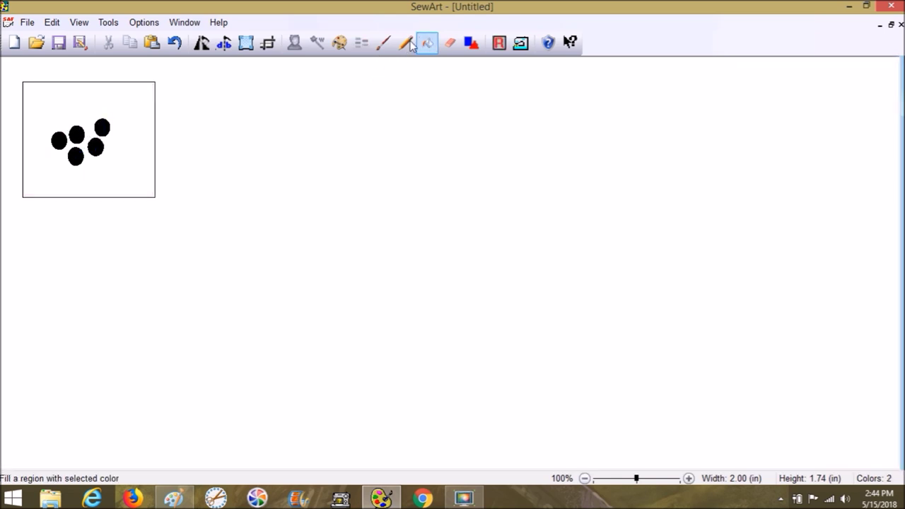
click(340, 43)
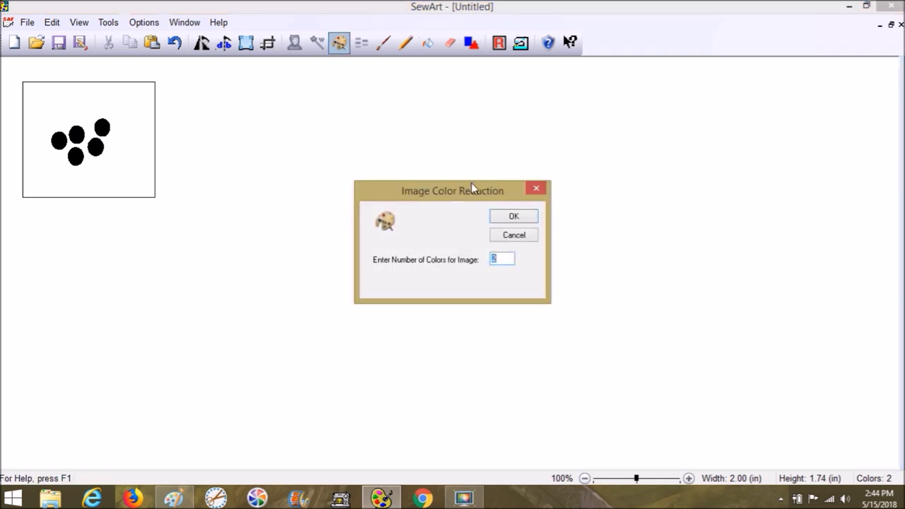
click(514, 217)
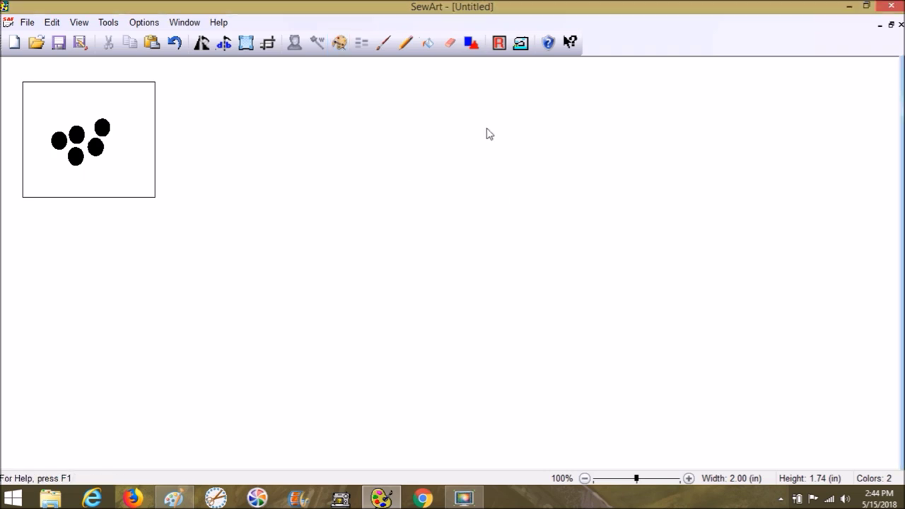
Convert each of the five black dots to plain fill stitches, creating stops 1–5
click(519, 47)
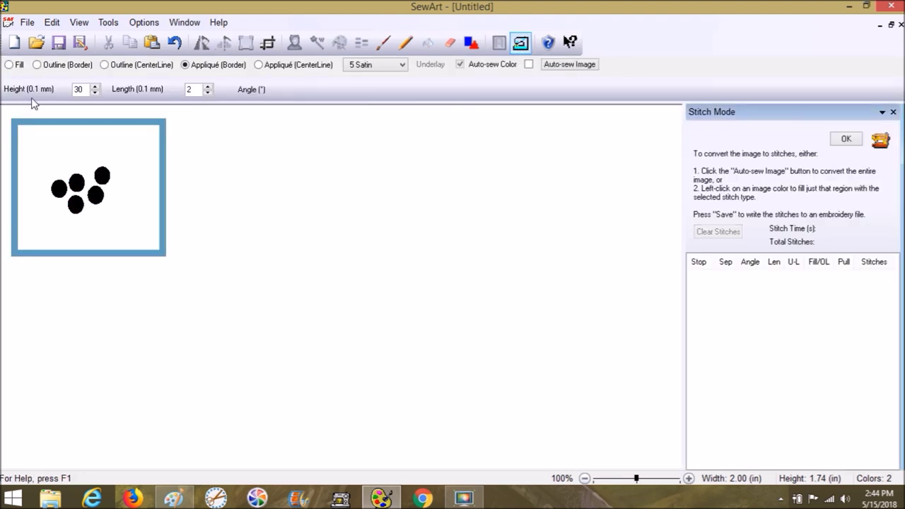
click(9, 65)
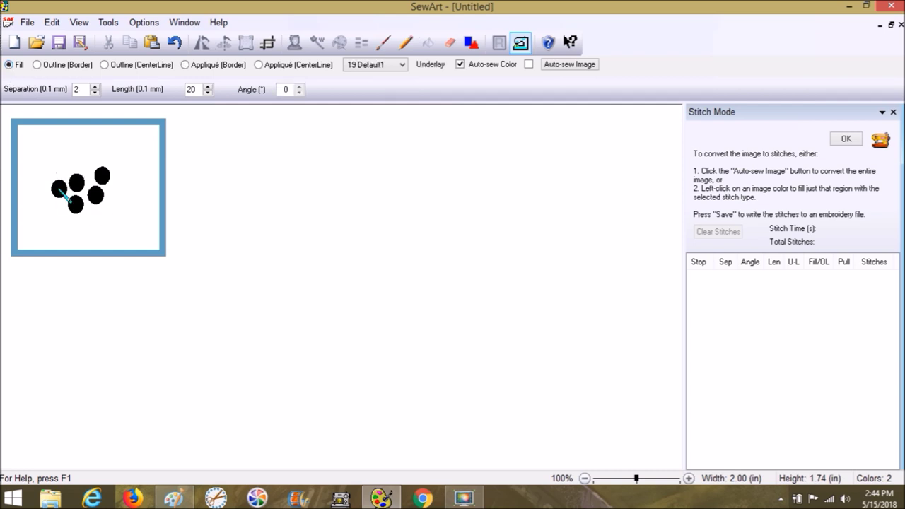
click(60, 188)
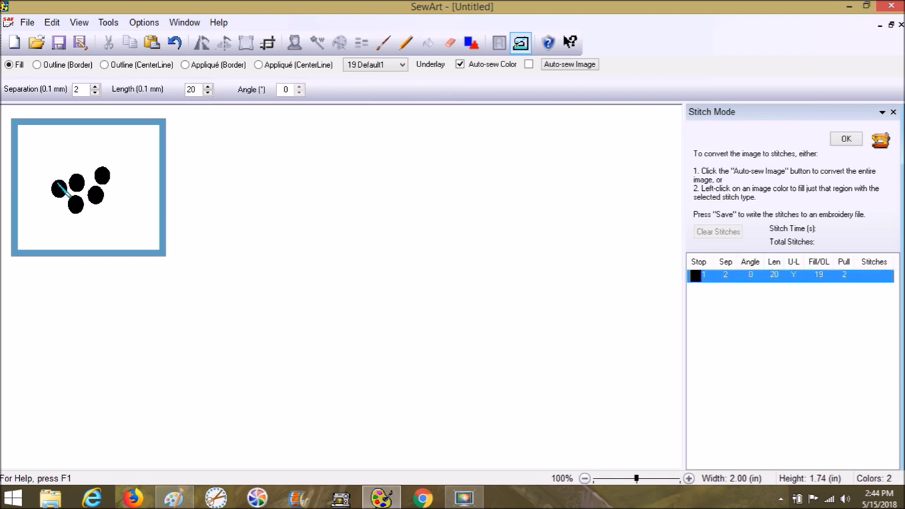
click(76, 182)
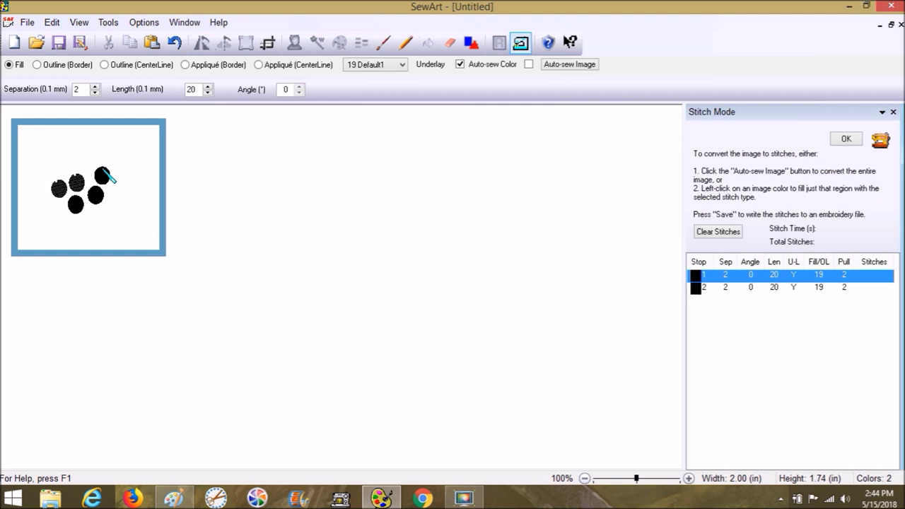
click(101, 174)
click(98, 191)
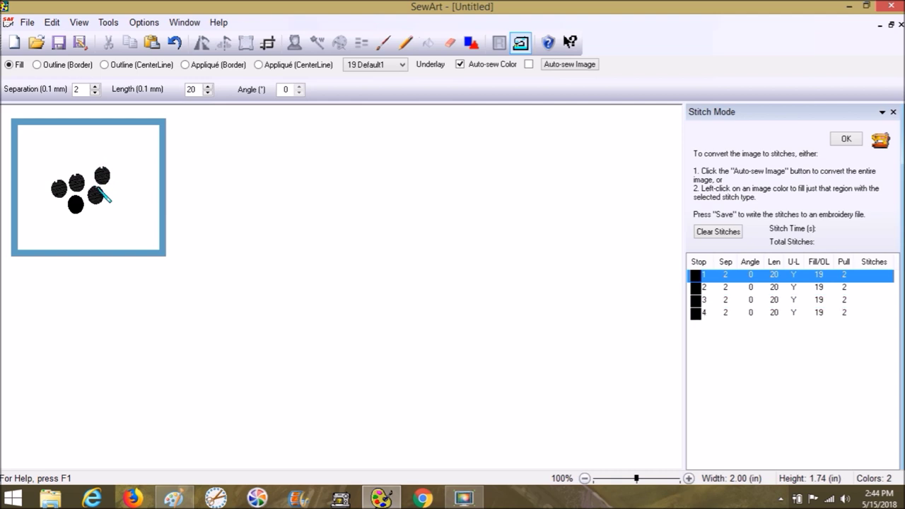
click(83, 199)
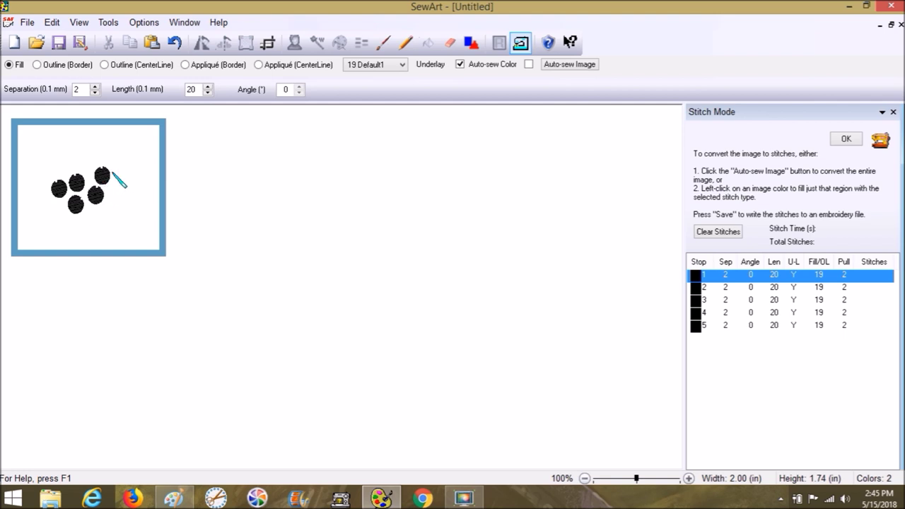
Save the stitched dots to the Desktop as Part 3 Applique.pes and dismiss the confirmation
click(28, 23)
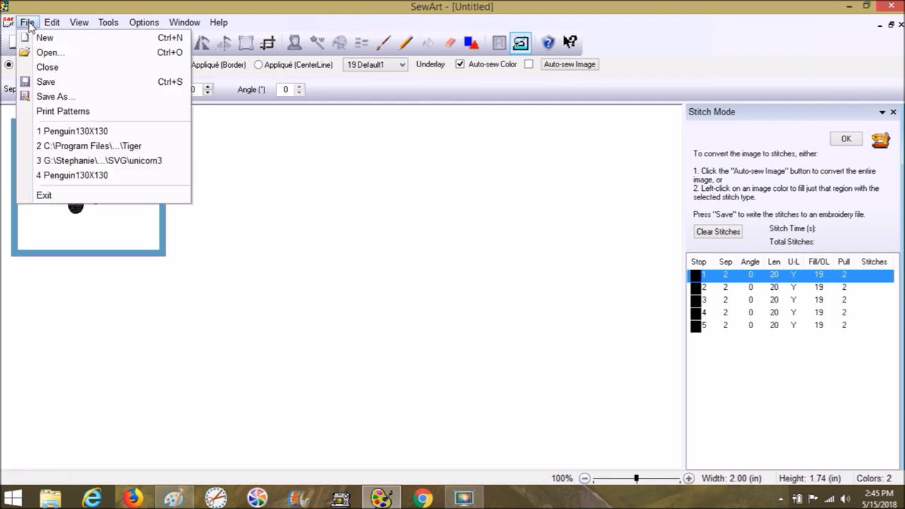
click(54, 101)
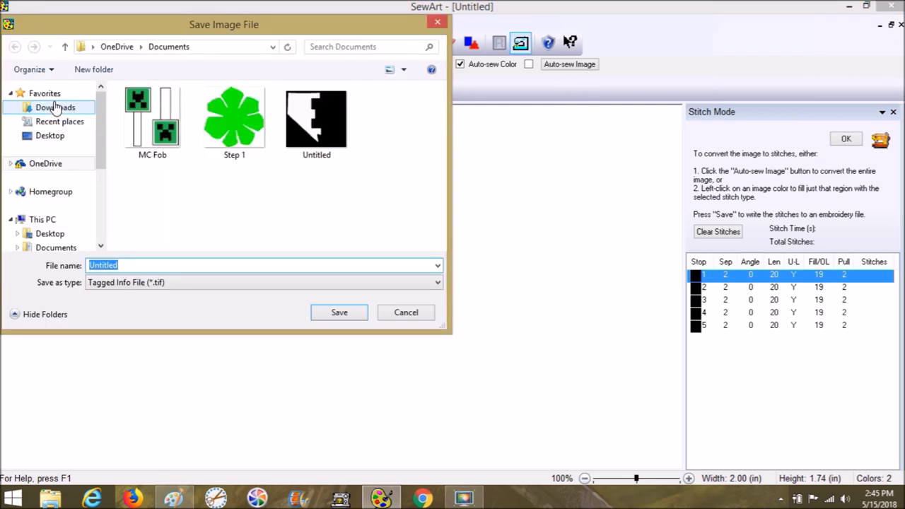
click(384, 316)
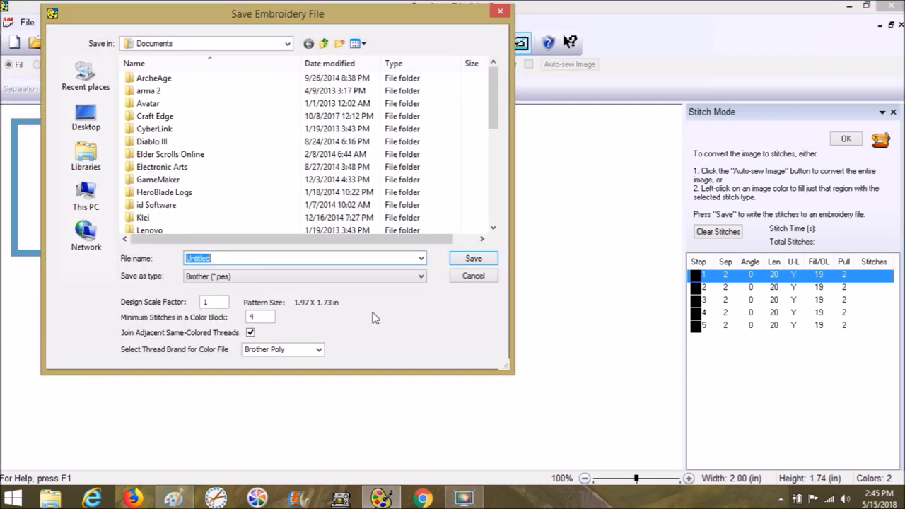
click(83, 121)
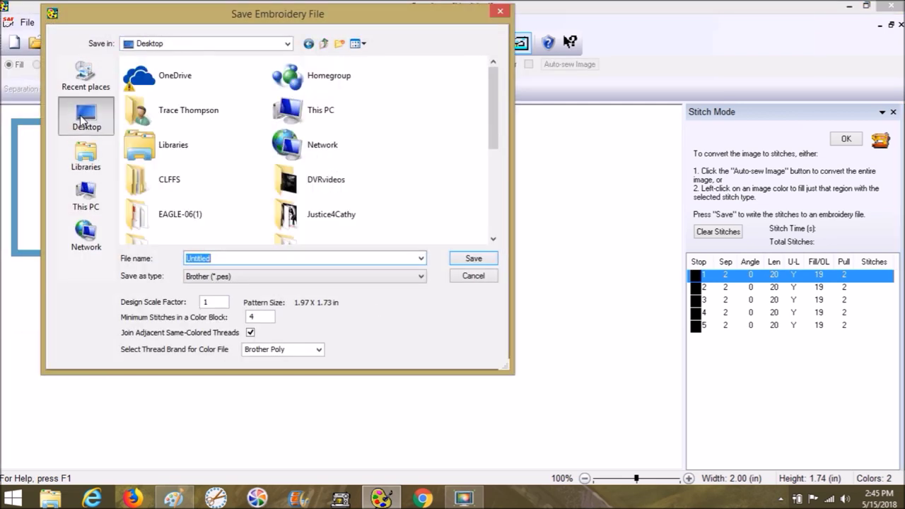
text(Part)
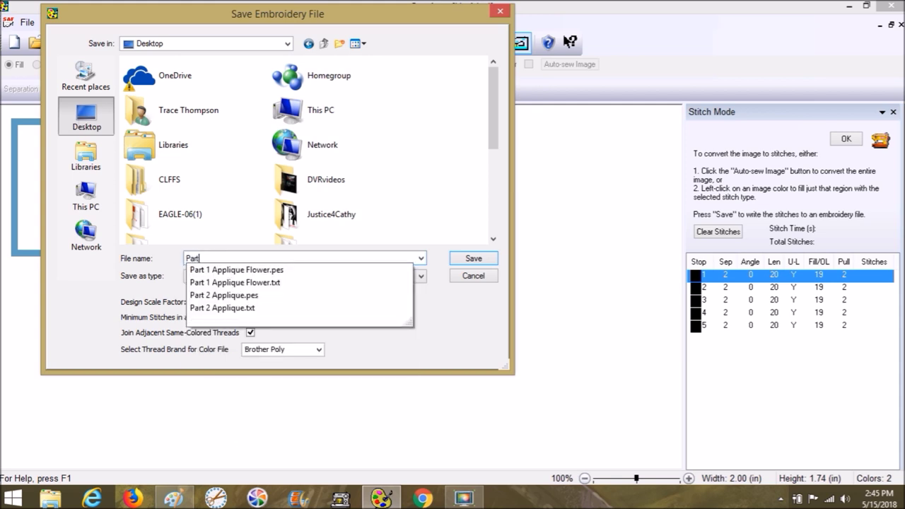
text( 3 Appli)
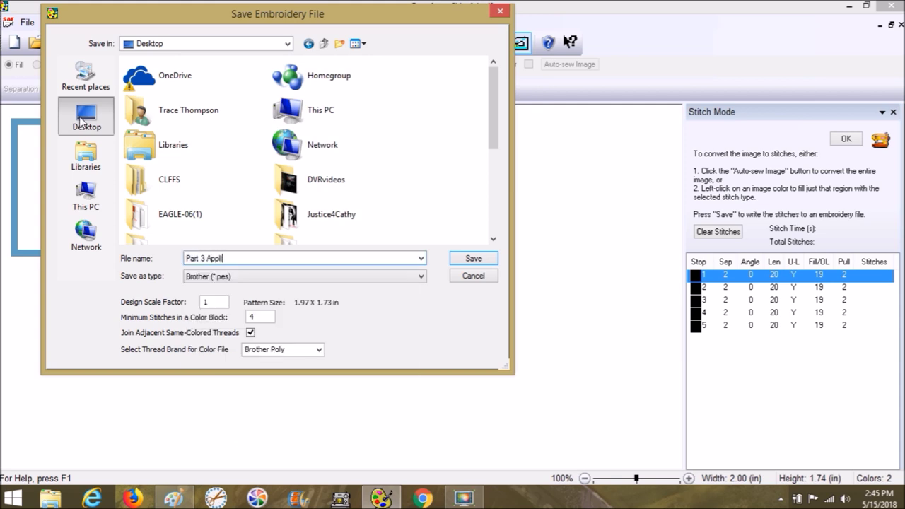
text(que)
click(466, 258)
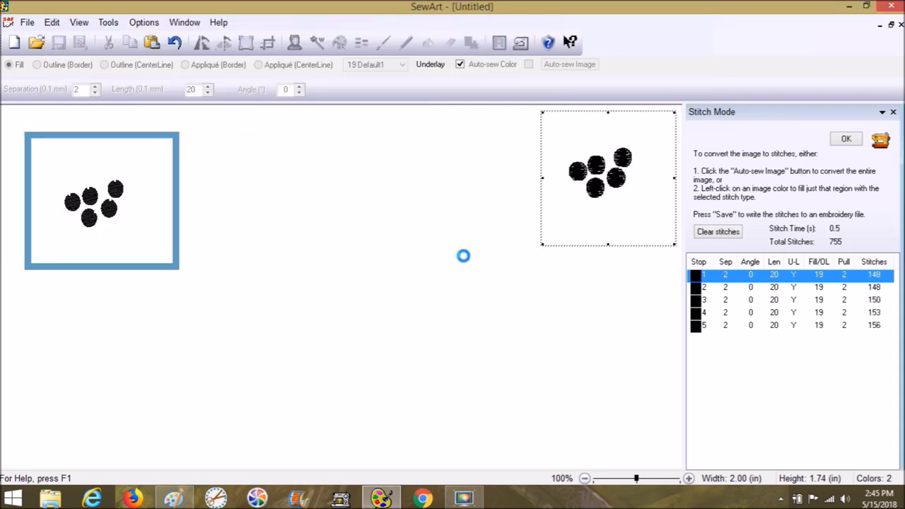
click(567, 281)
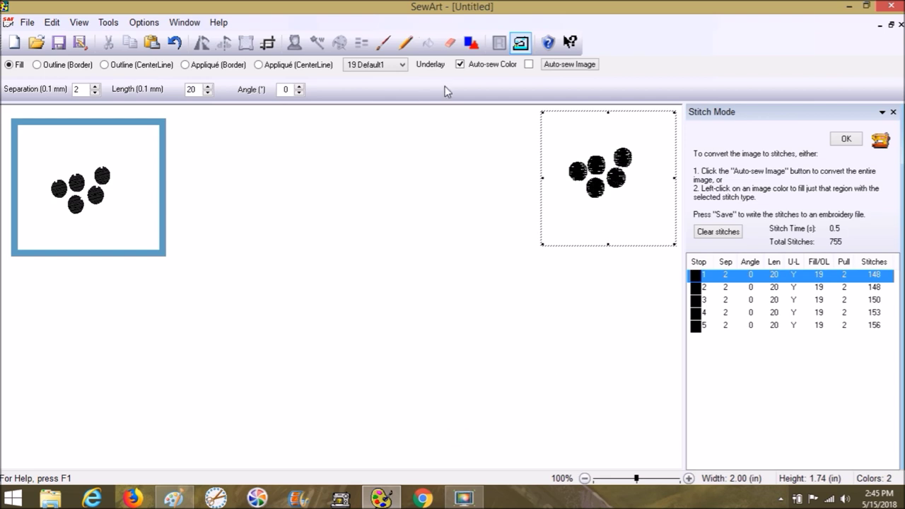
Close the dot design and SewArt, close Paint without saving, and launch SewWhat-Pro
click(901, 25)
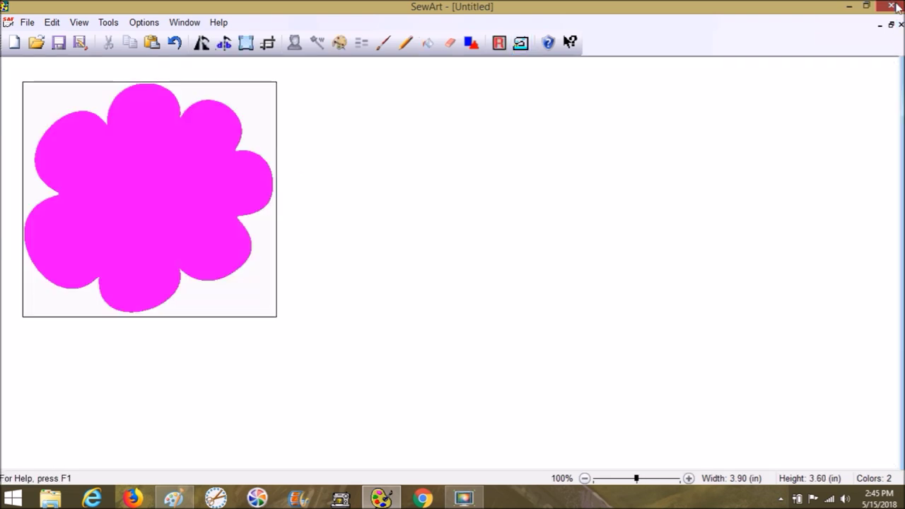
click(892, 6)
click(896, 6)
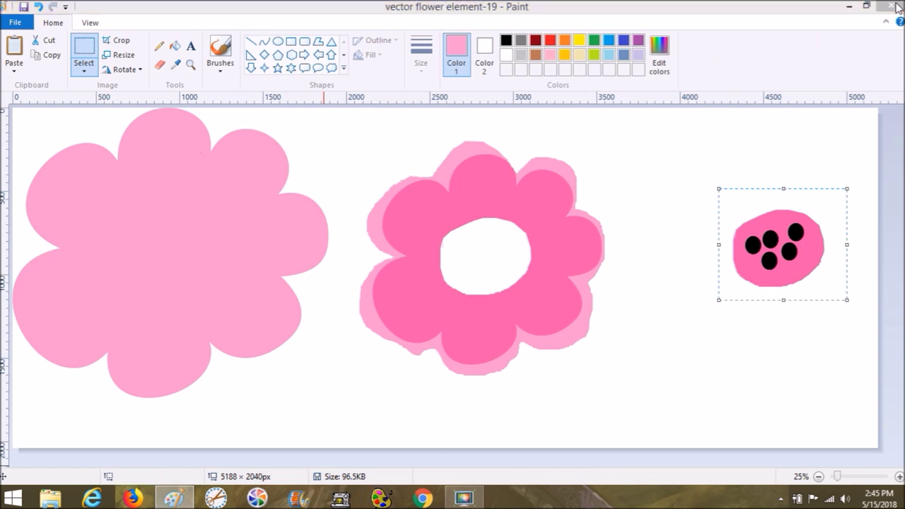
click(468, 276)
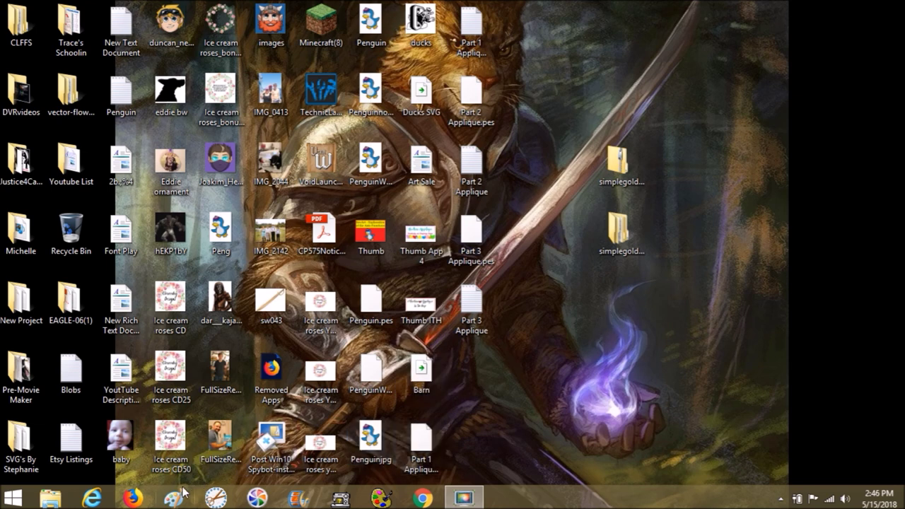
click(352, 499)
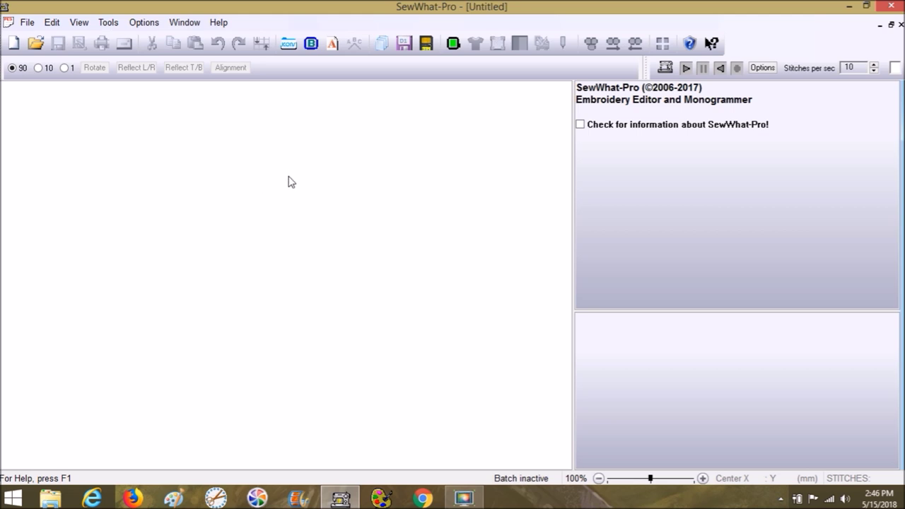
Open Part 1 Applique Flower.pes from the Desktop: purple flower, 4229 stitches, 3.97 × 3.68 in
click(28, 23)
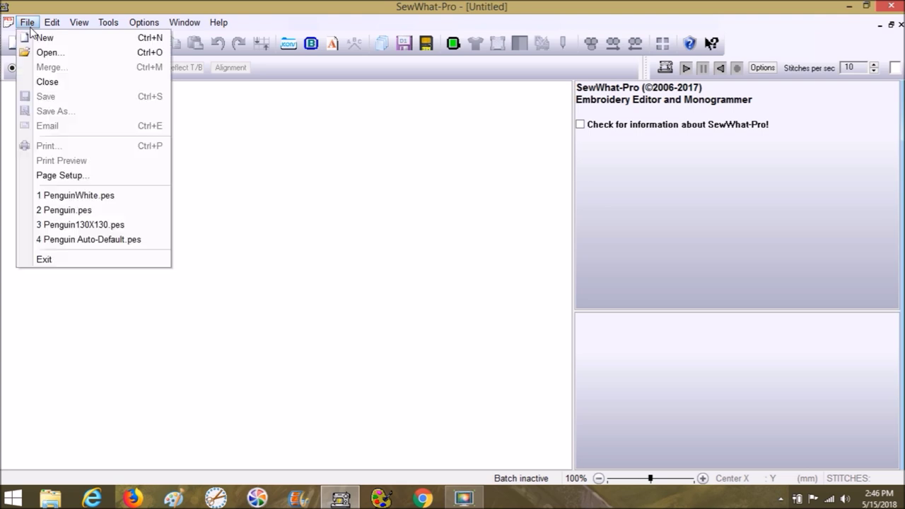
click(42, 53)
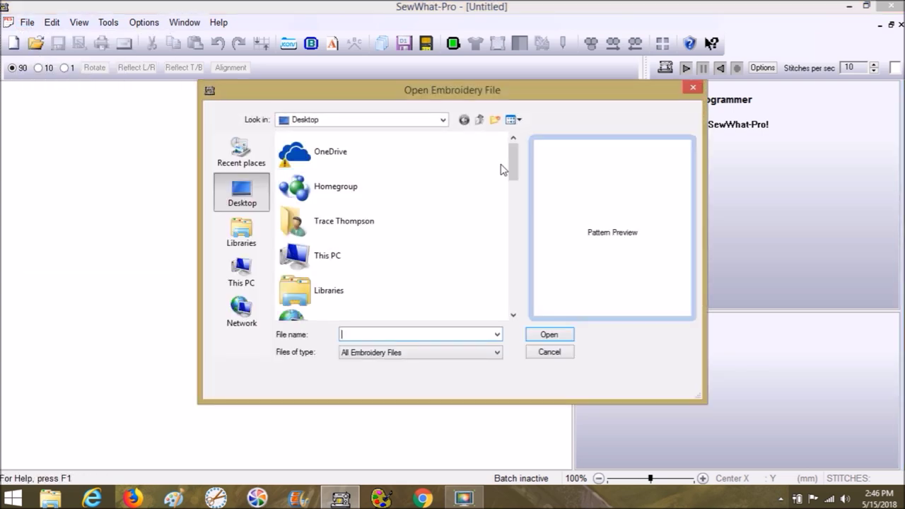
drag(512, 167, 514, 285)
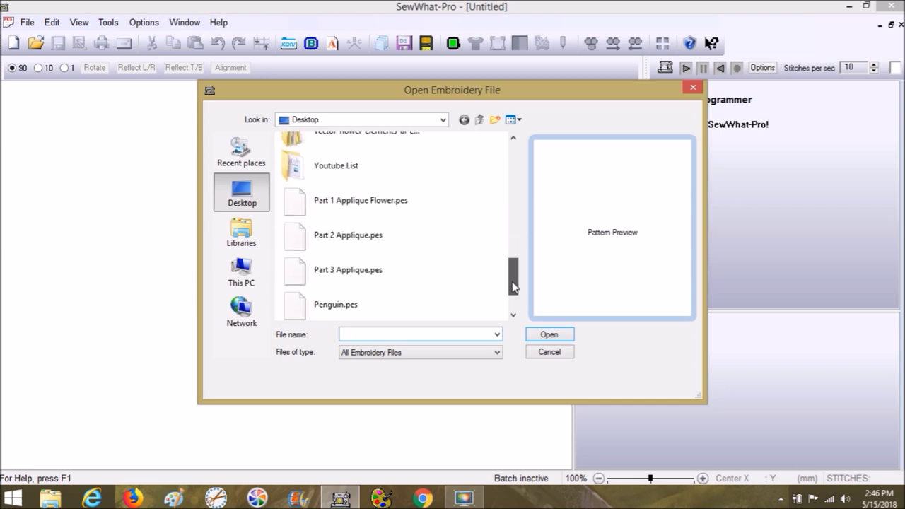
click(375, 188)
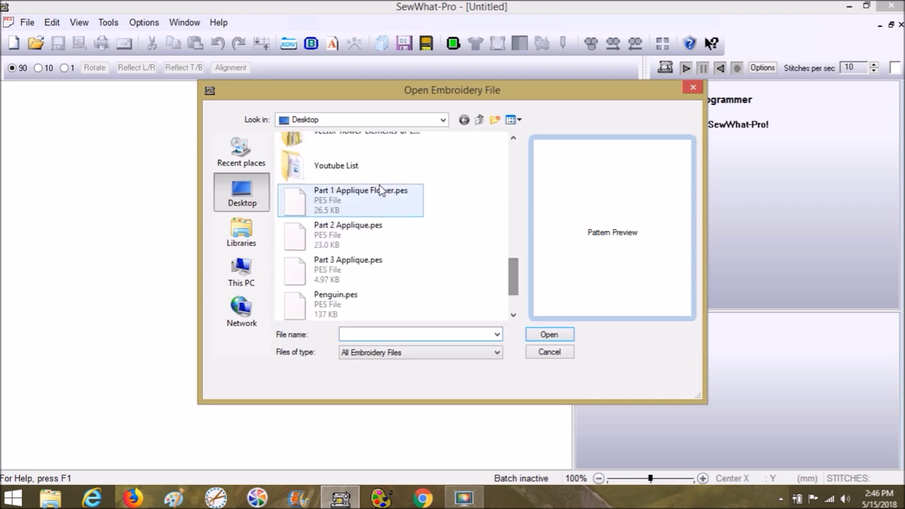
click(570, 337)
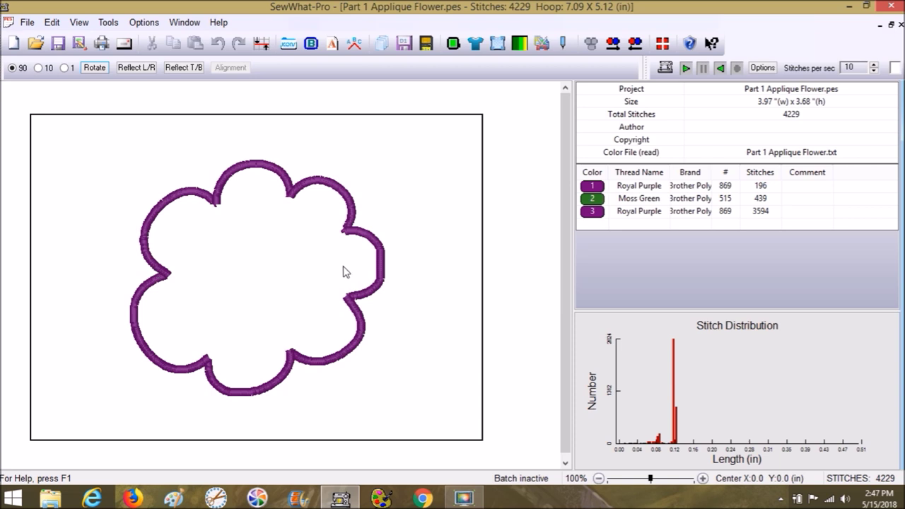
Select the flower and review its Royal Purple, Moss Green and Royal Purple stops
click(817, 197)
click(594, 188)
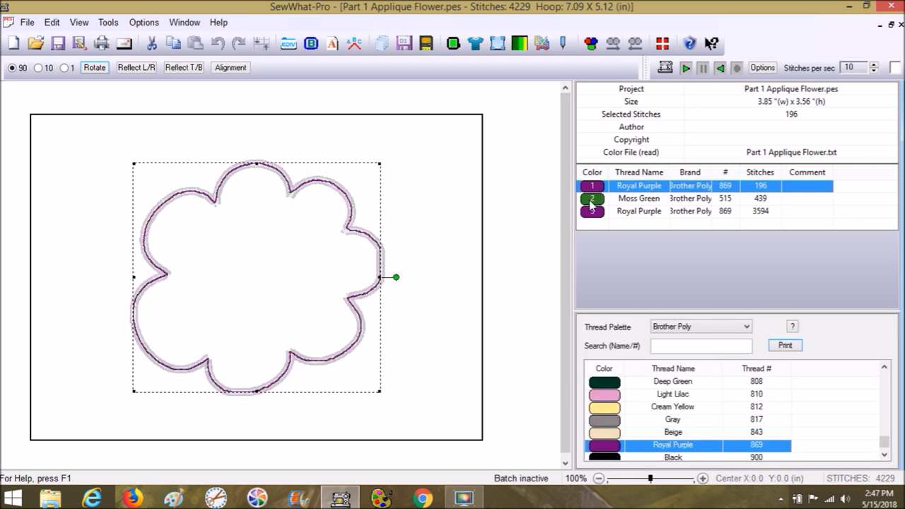
click(592, 199)
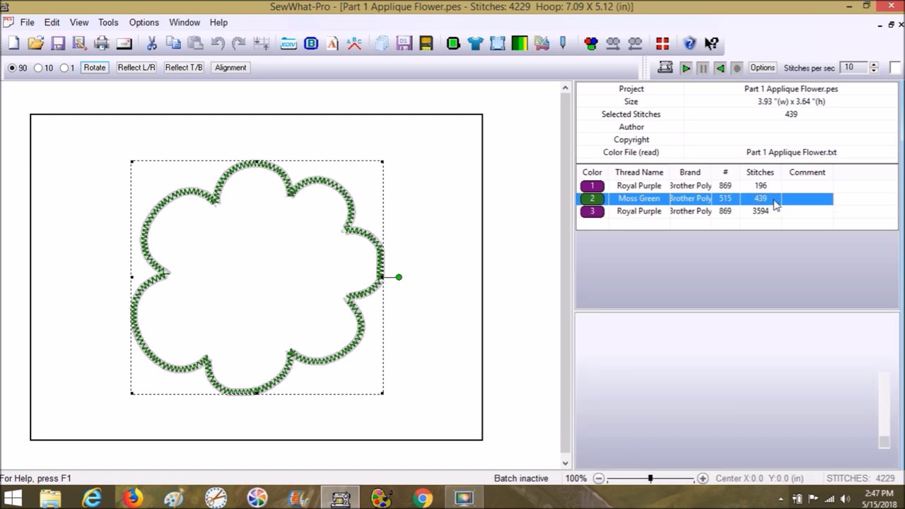
click(591, 212)
click(808, 185)
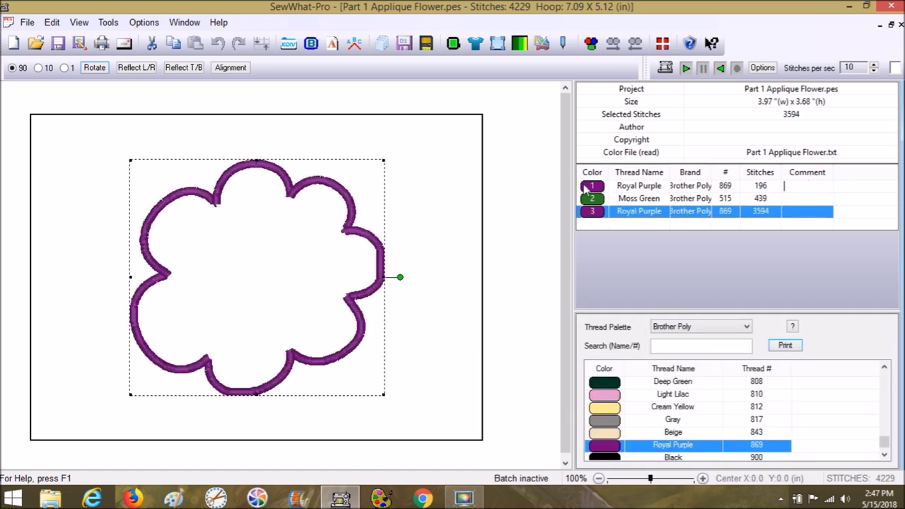
click(608, 187)
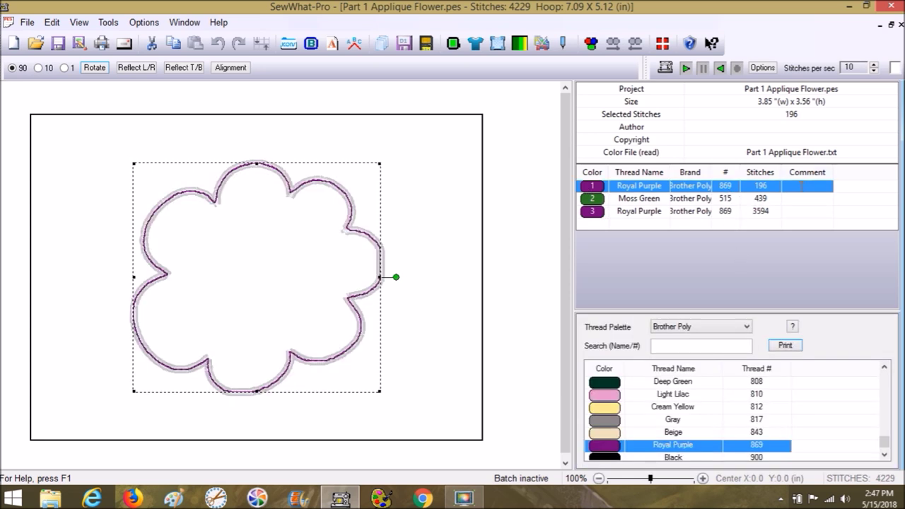
Comment the three stops Die Line, Tack Down and Final Stitch
click(802, 185)
text(Die)
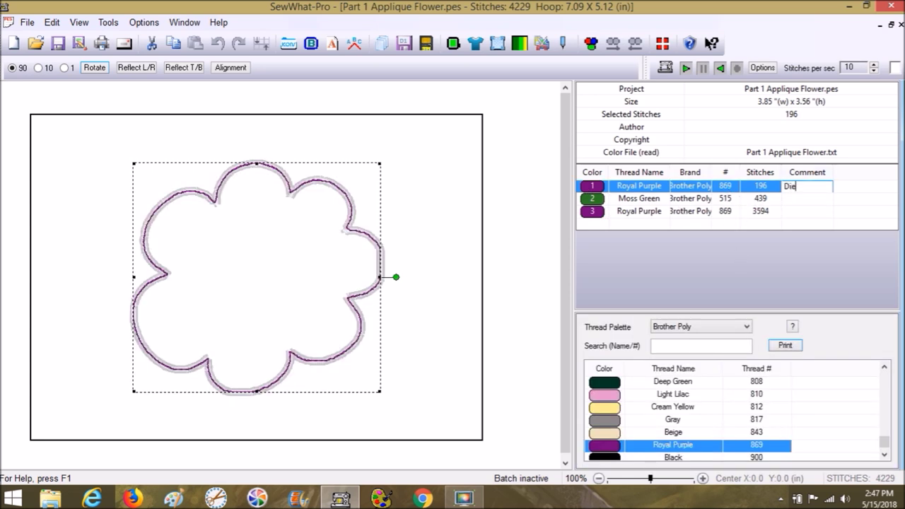
text( Line)
key(Return)
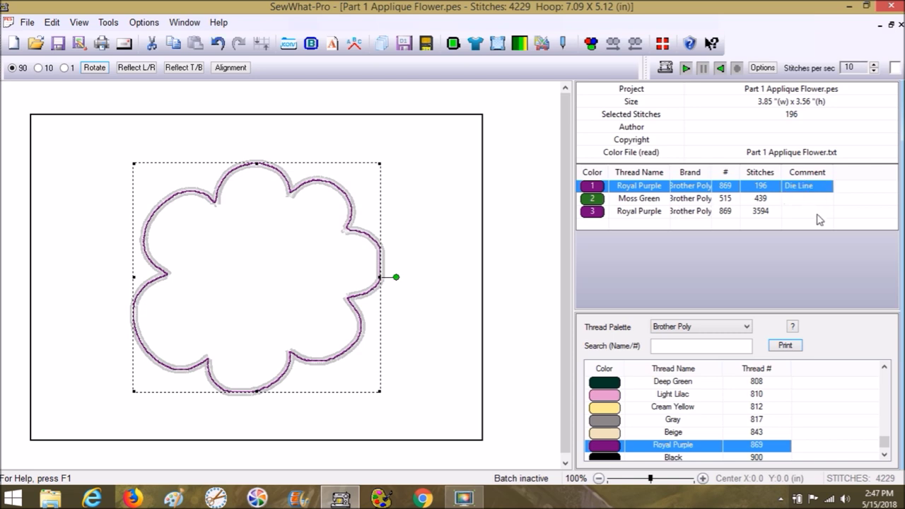
text(Tack Down)
click(795, 210)
text(Fina St)
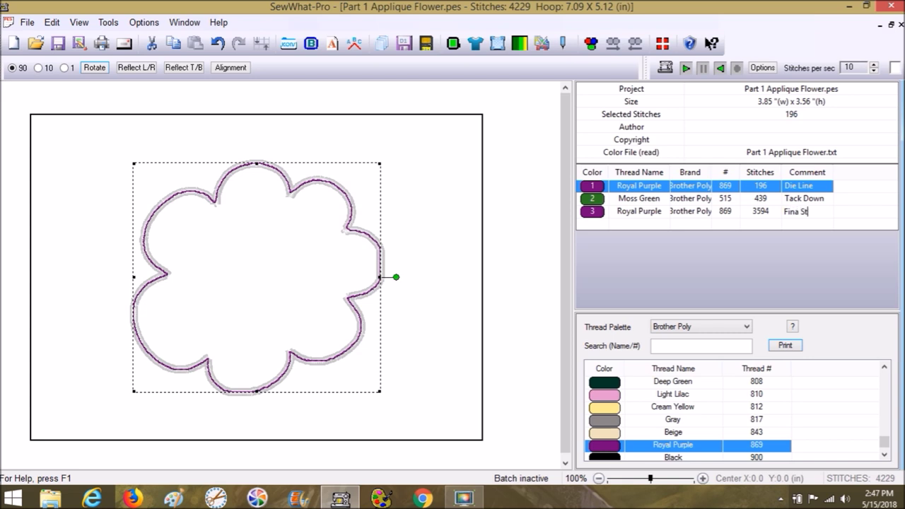
text(itch)
key(Left)
key(Left)
key(Left)
key(Left)
key(Left)
key(Left)
key(Left)
text(l)
click(445, 226)
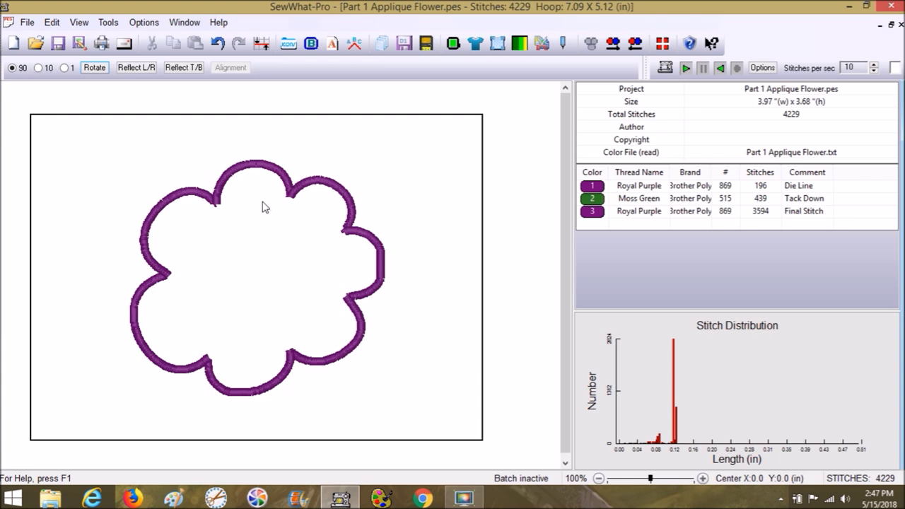
click(149, 24)
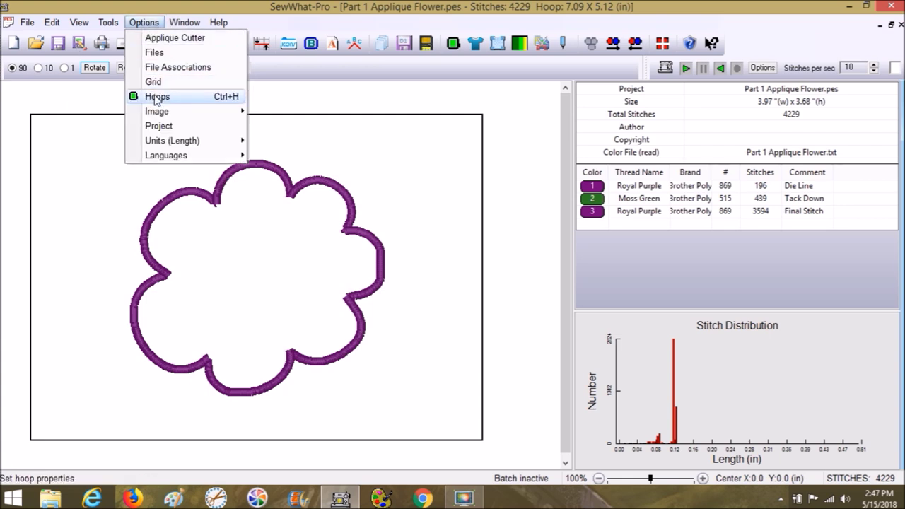
Switch to the Brother 3.94 X 3.94 (4 X 4) hoop
click(157, 97)
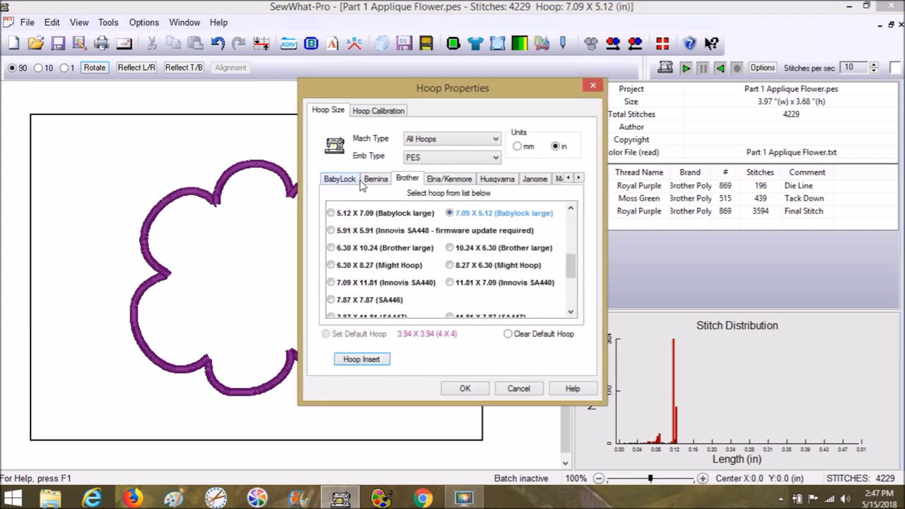
drag(573, 270, 574, 233)
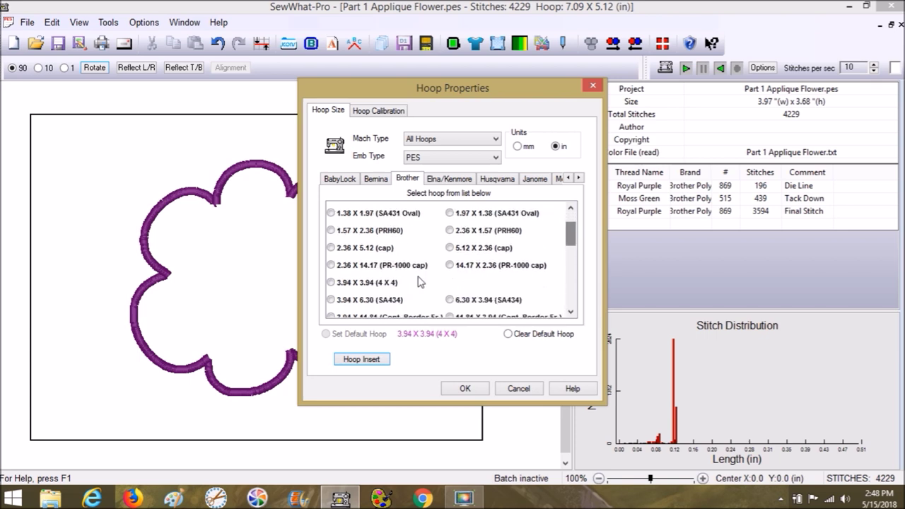
click(464, 388)
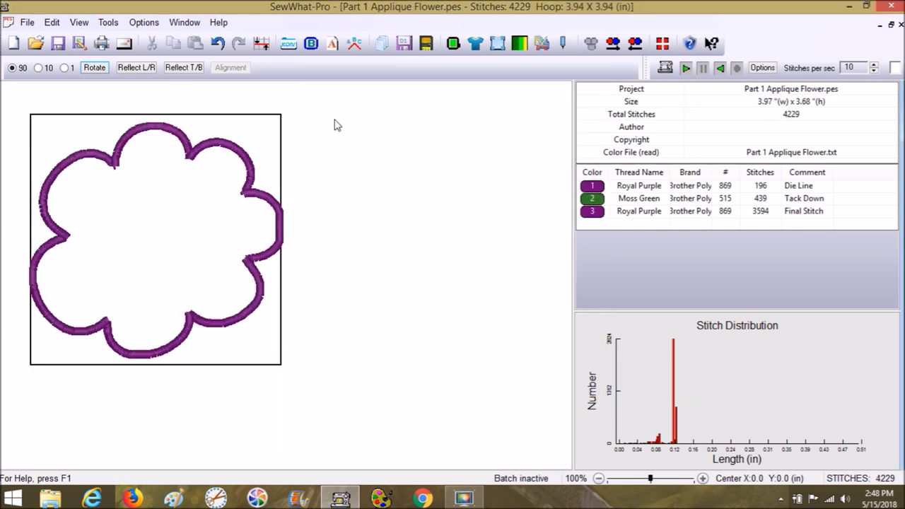
Resize the flower to 3.9 in width, giving 3.91 × 3.62 in and 4103 stitches
click(498, 43)
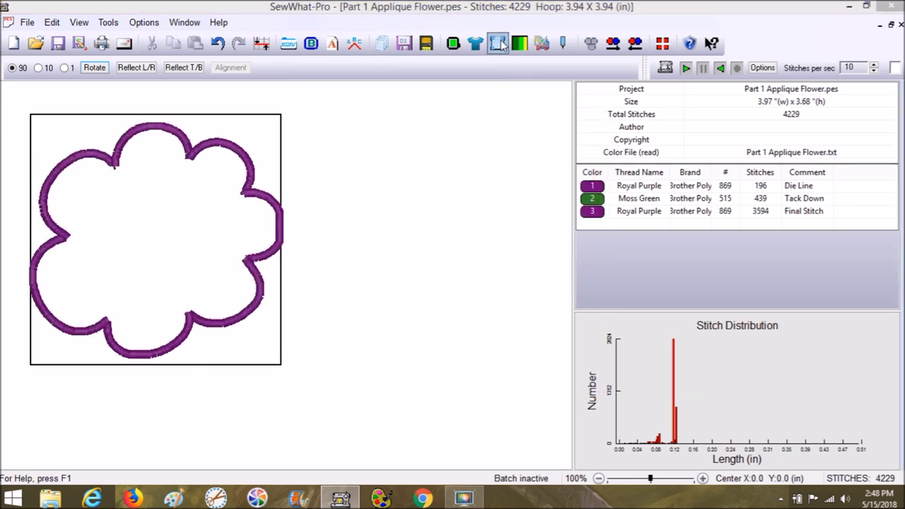
drag(467, 210, 439, 210)
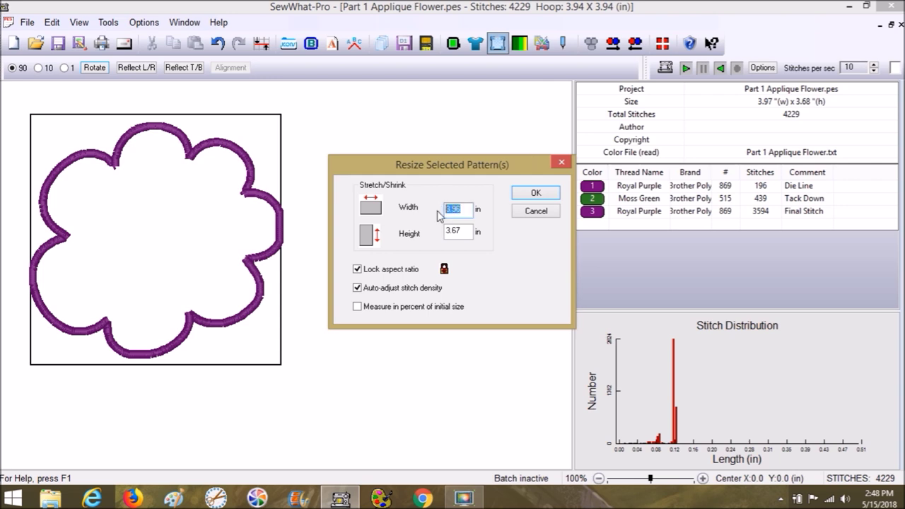
text(3.9)
click(527, 194)
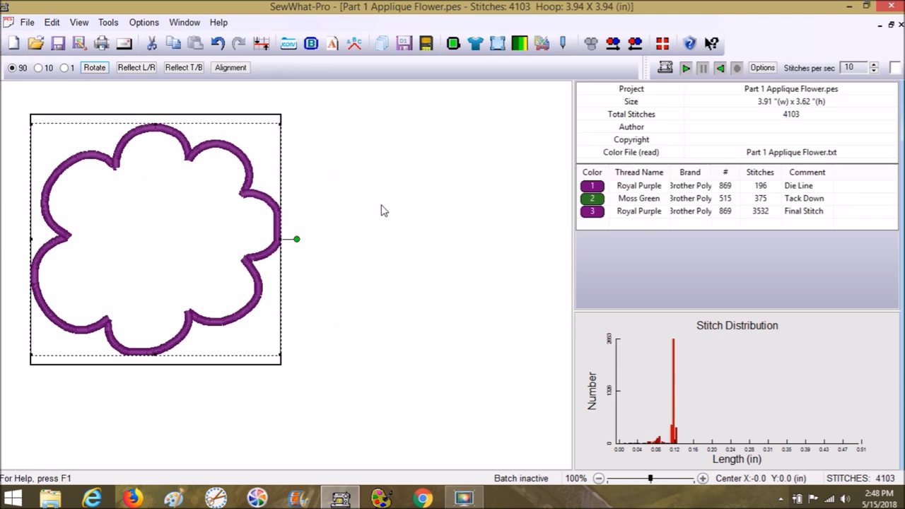
click(279, 105)
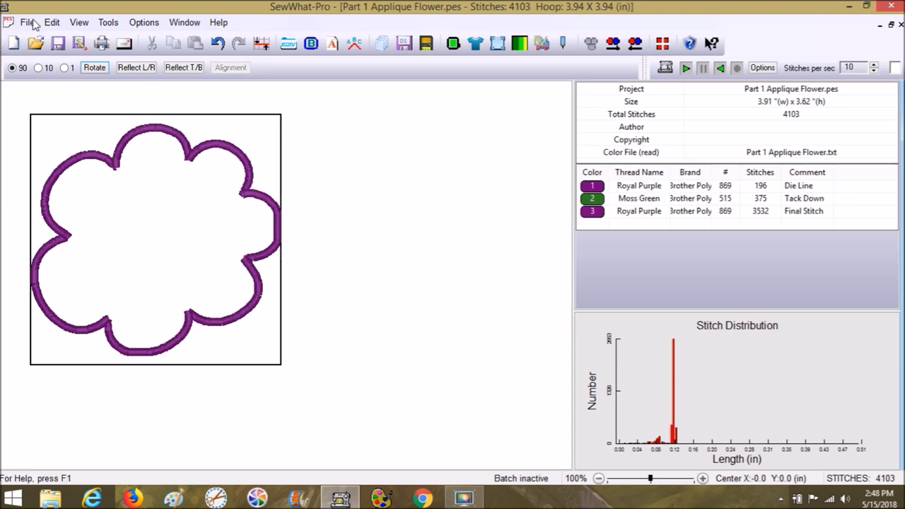
Merge Part 2 Applique.pes into the purple flower design
click(31, 23)
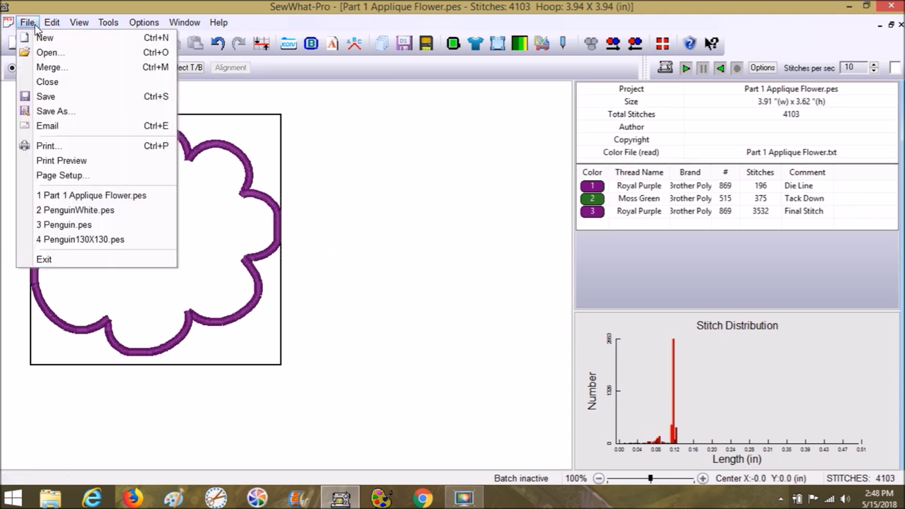
click(46, 68)
scroll(514, 177, down, 1)
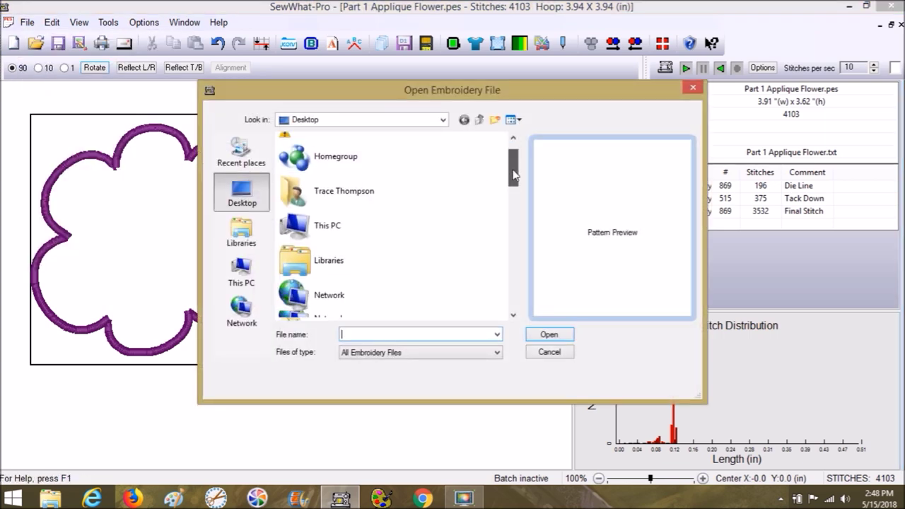
drag(514, 177, 514, 276)
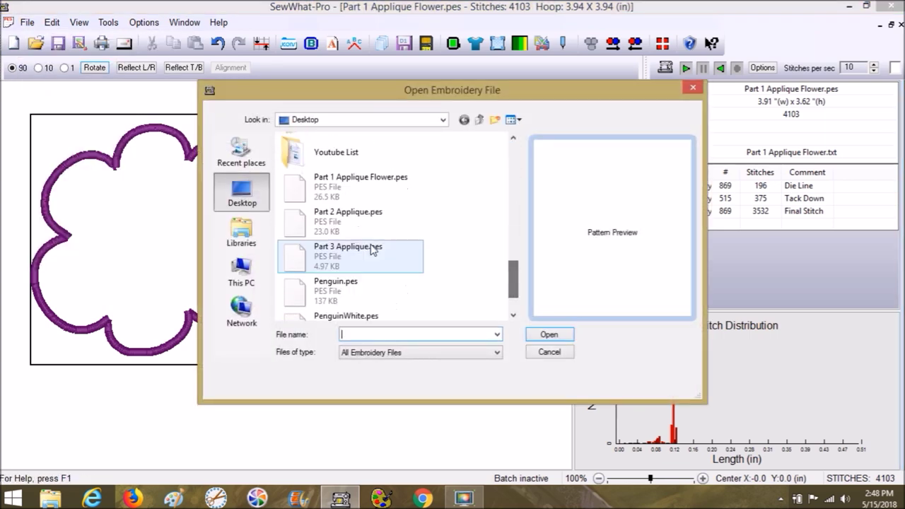
click(333, 215)
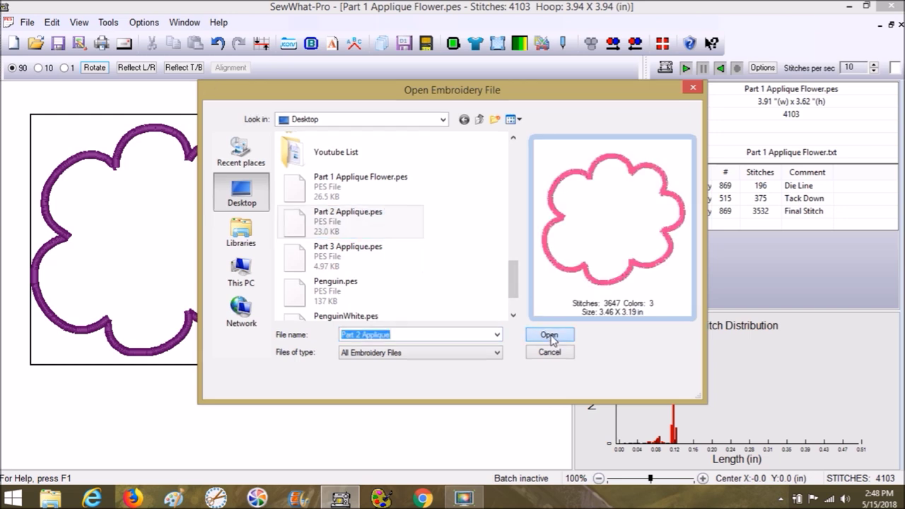
click(549, 335)
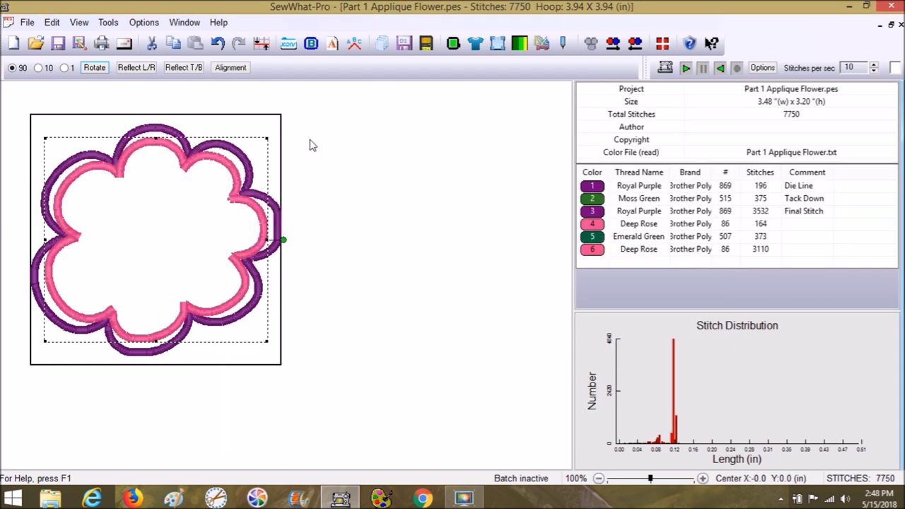
Resize the merged pink flower to 2.5 in width (2.50 × 2.30 in) and select the whole design
click(496, 45)
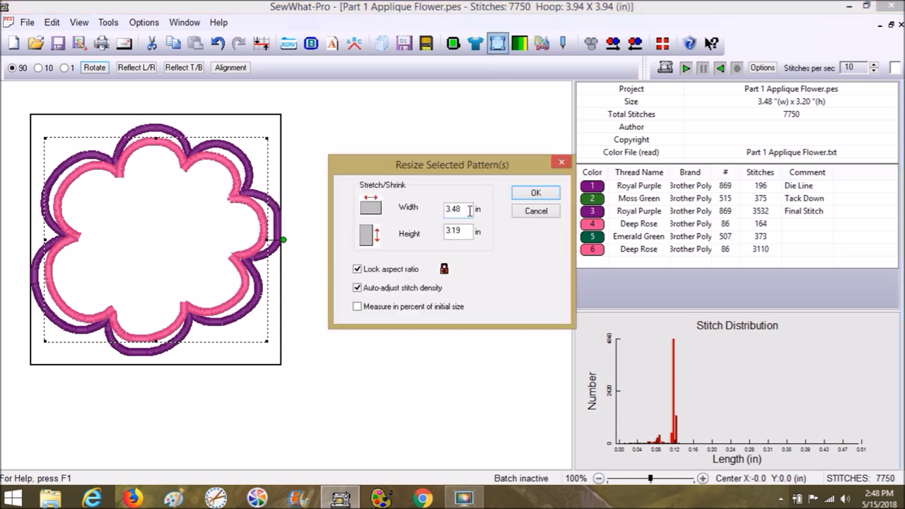
double_click(469, 210)
text(2.5)
click(535, 193)
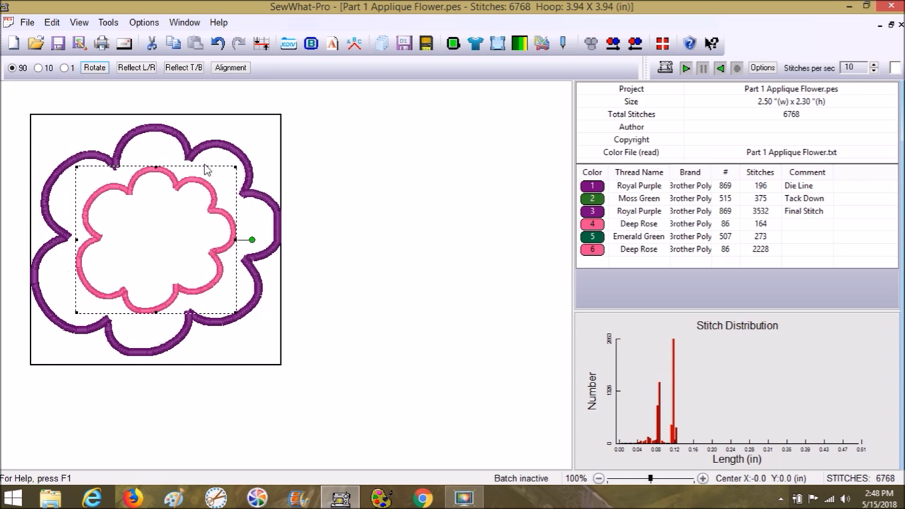
click(240, 131)
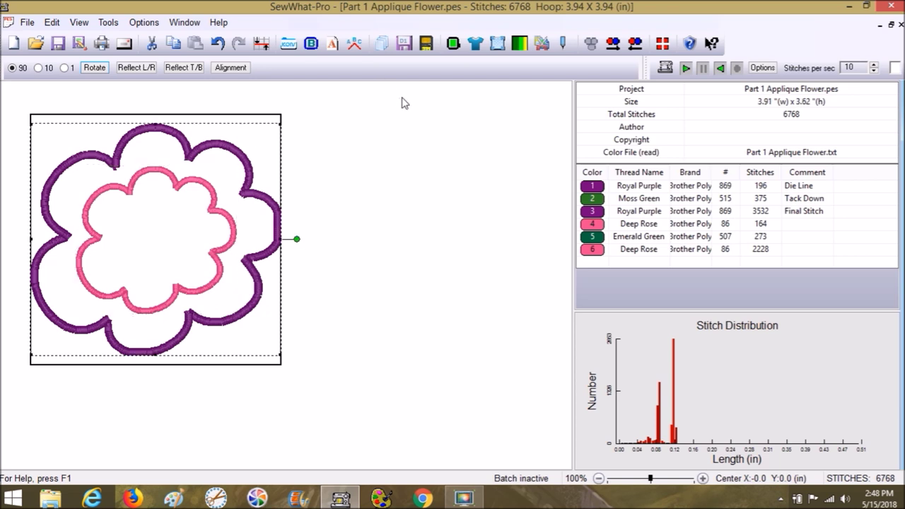
click(52, 24)
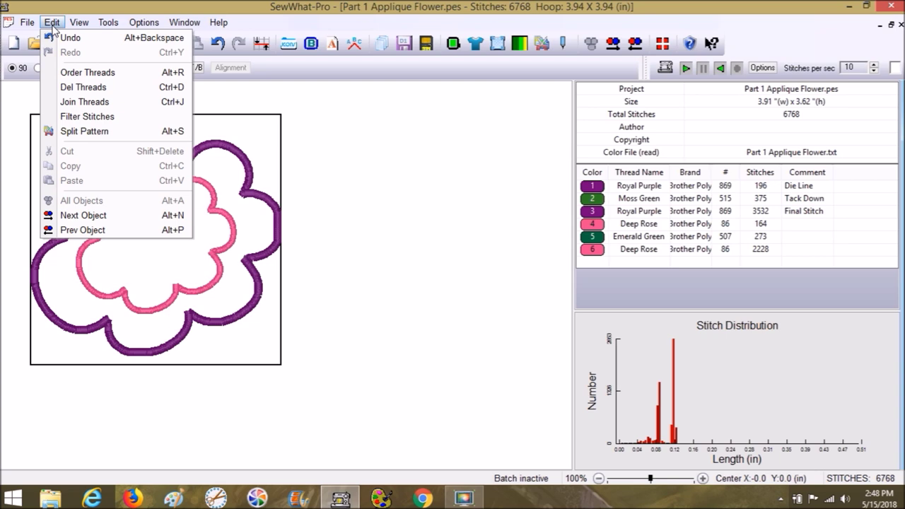
Merge Part 3 Applique.pes, the black dots, into the flower design
mouse_move(27, 24)
click(55, 69)
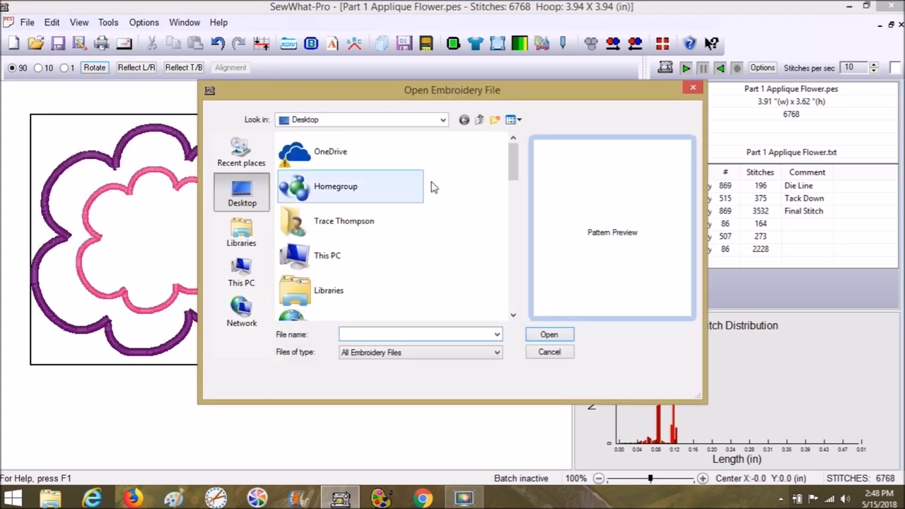
drag(517, 172, 513, 283)
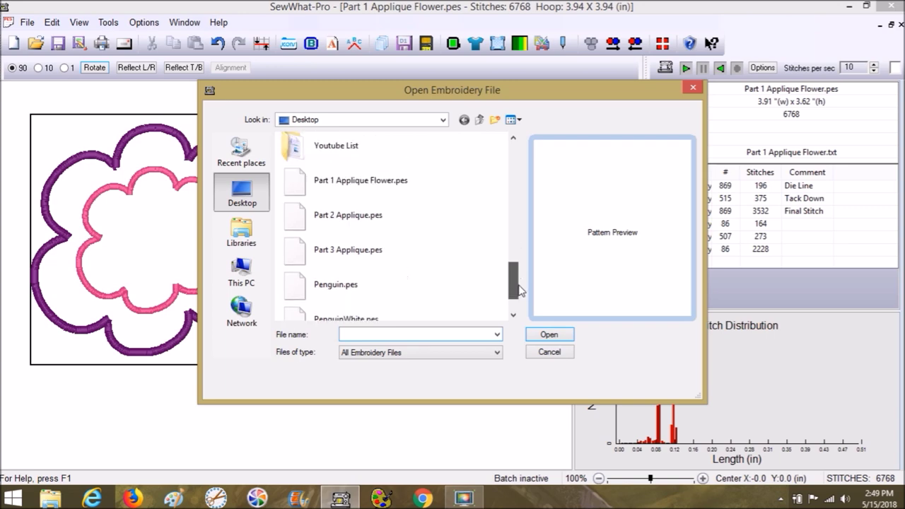
click(359, 204)
click(356, 222)
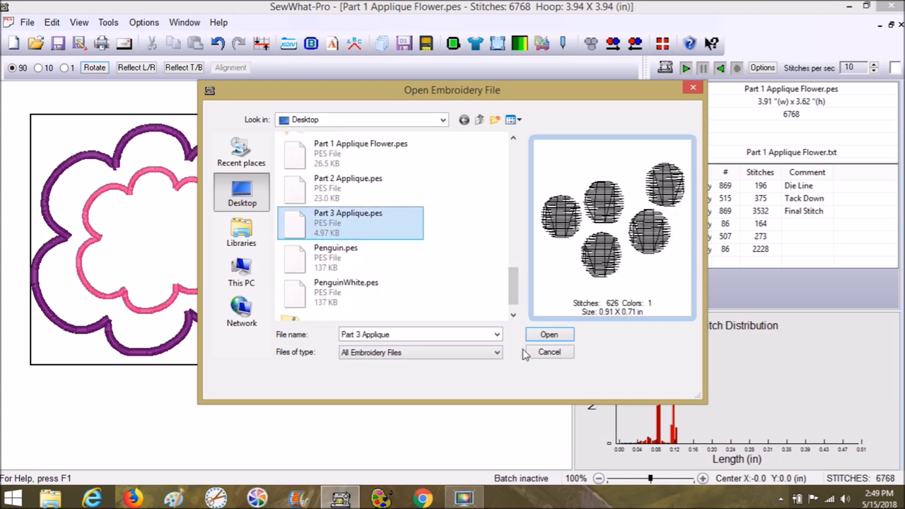
click(545, 337)
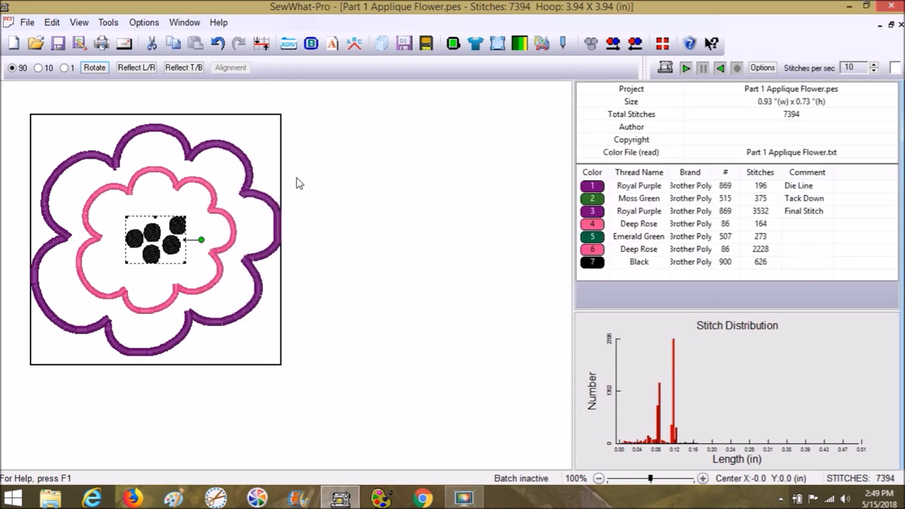
Resize the black dots to a width of 0.75 inch, then reselect the whole design
click(498, 43)
drag(464, 210, 445, 209)
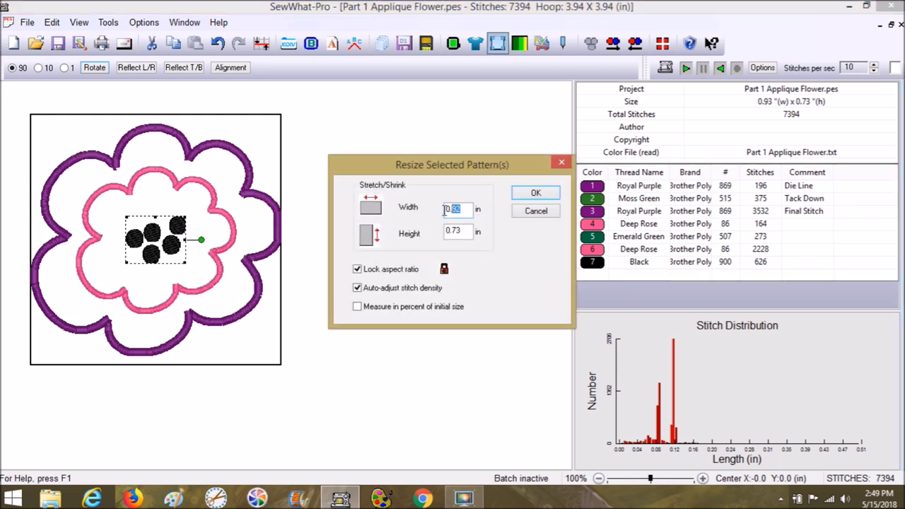
text(.75)
click(553, 198)
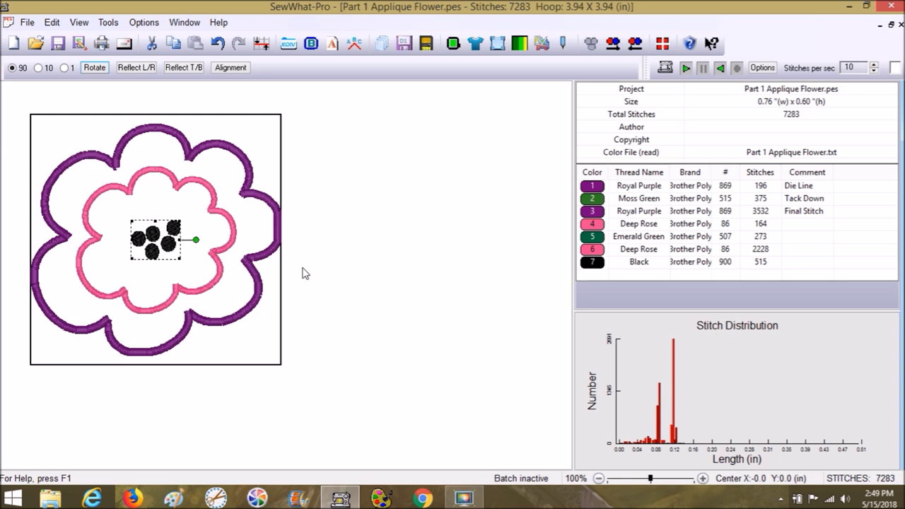
click(251, 317)
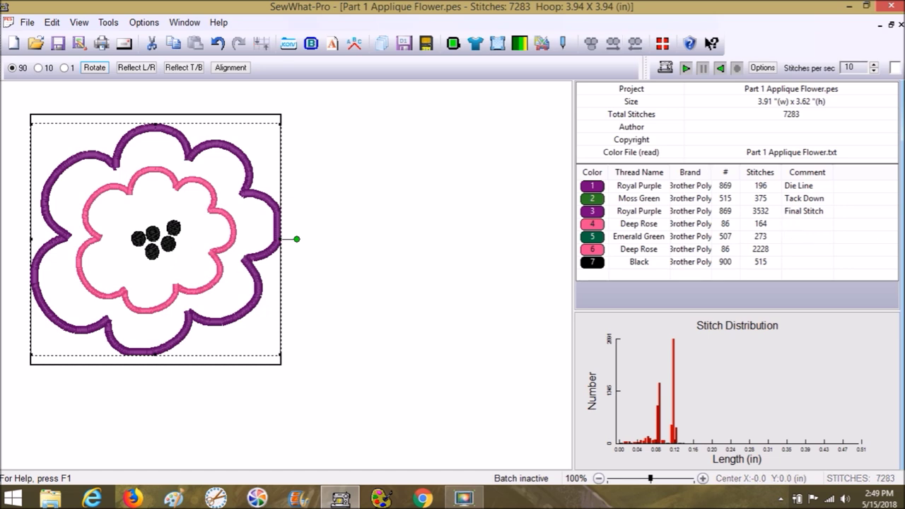
Comment threads 4–7 as Die Line, Tack Down, Final Stitch and Fill Stitch
text(ie Line)
click(799, 237)
text(Tack Down)
click(805, 248)
text(Final Stitch)
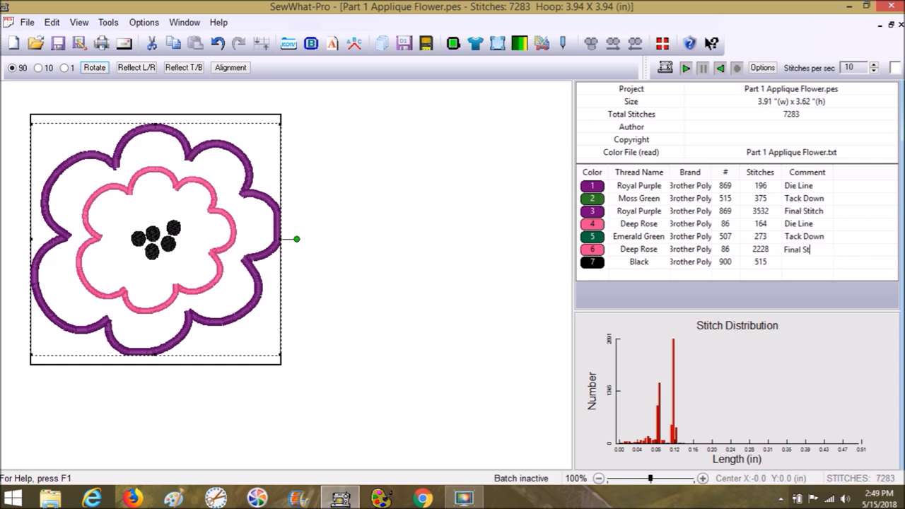
click(797, 261)
text(Fill Stitch)
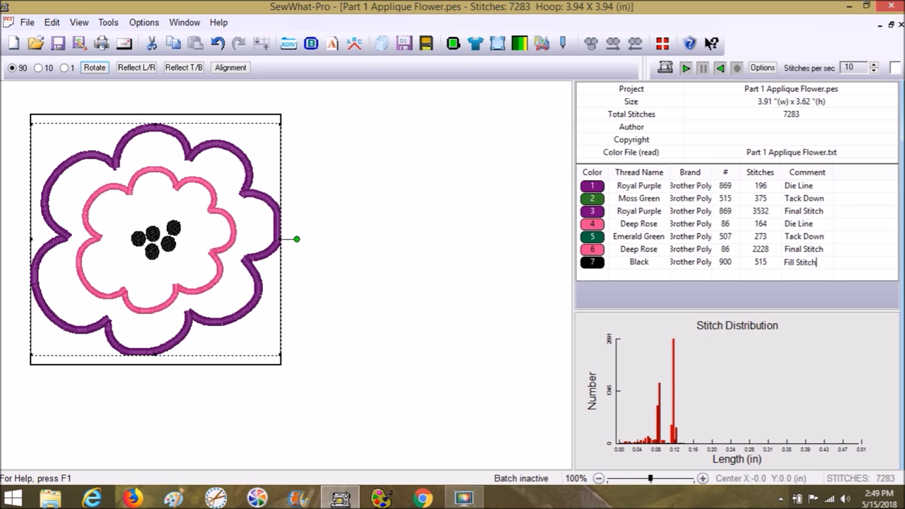
click(514, 187)
Save the combined design under the file name Layered Applique in PES format
click(27, 22)
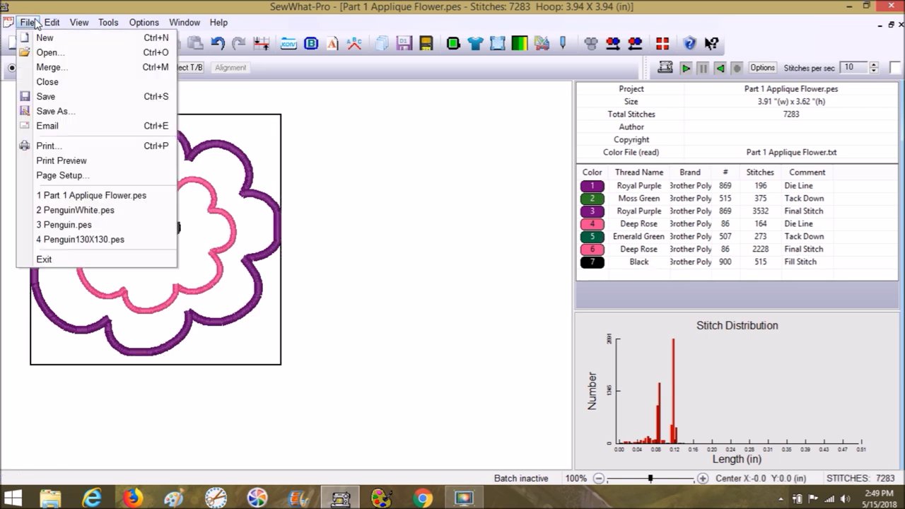
click(37, 111)
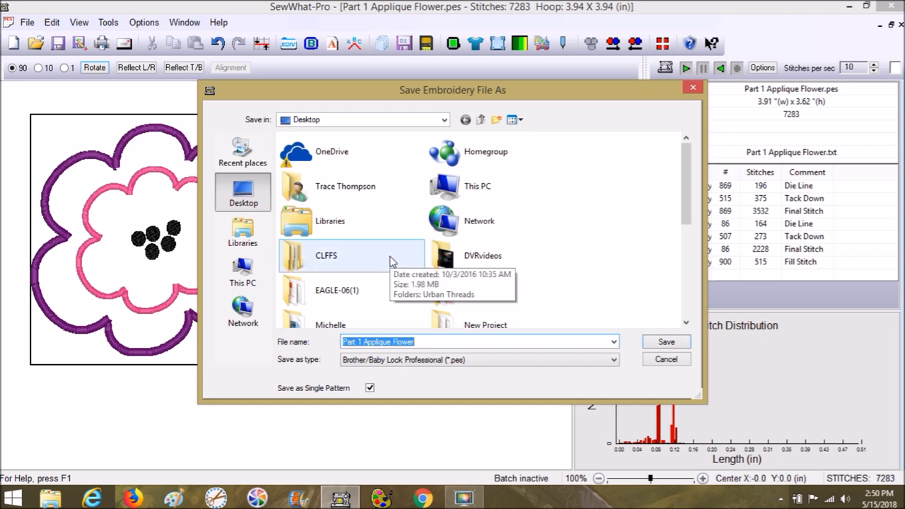
text(#)
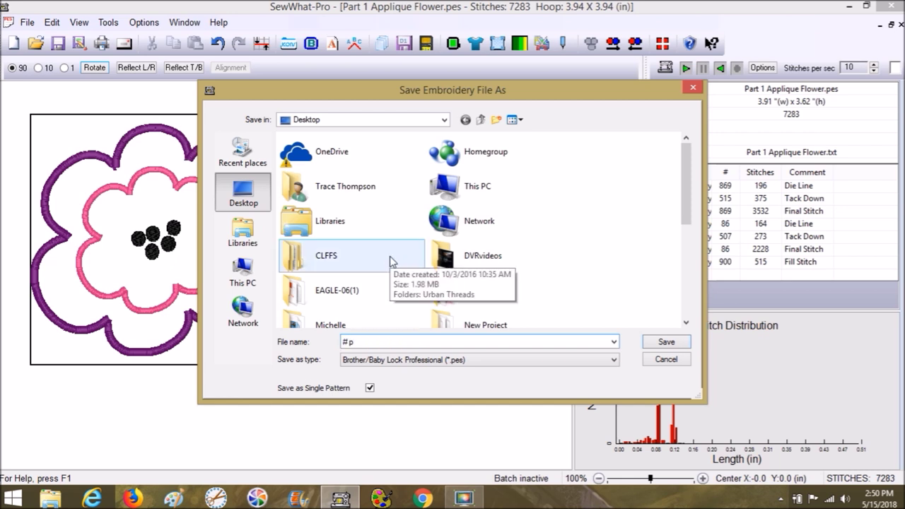
text( part App)
key(BackSpace)
key(BackSpace)
key(BackSpace)
key(BackSpace)
key(BackSpace)
key(BackSpace)
key(BackSpace)
key(BackSpace)
key(BackSpace)
key(BackSpace)
text(L)
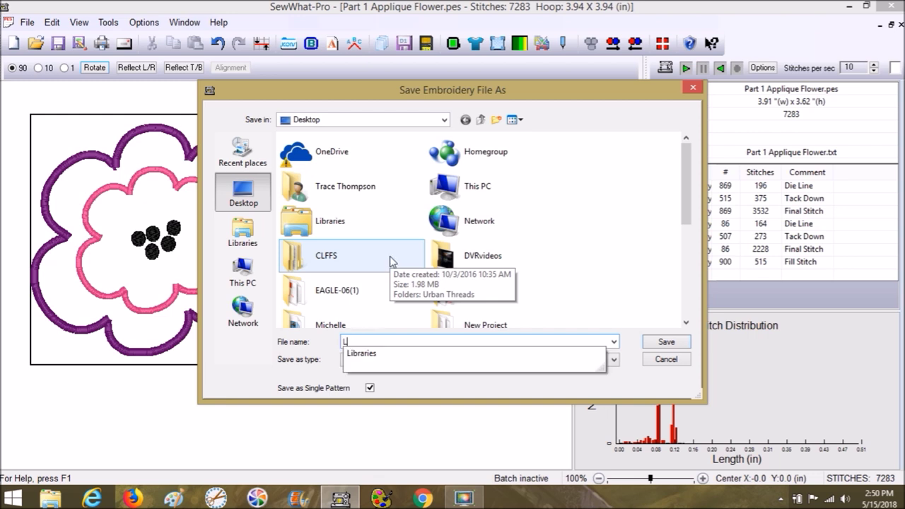
text(ayered Appl)
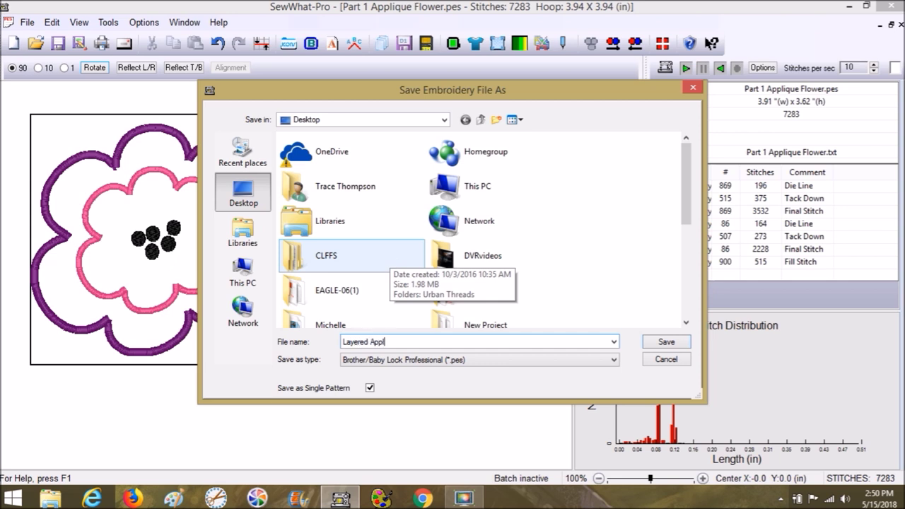
text(ique)
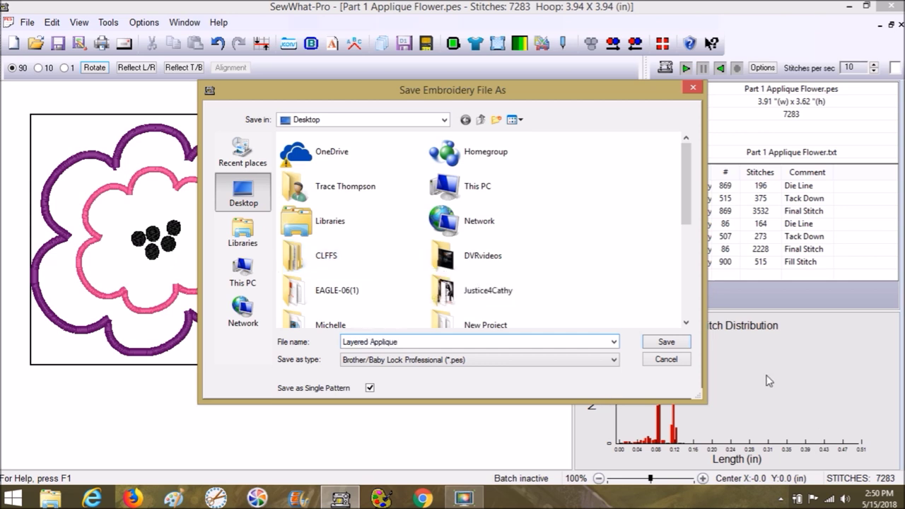
click(666, 343)
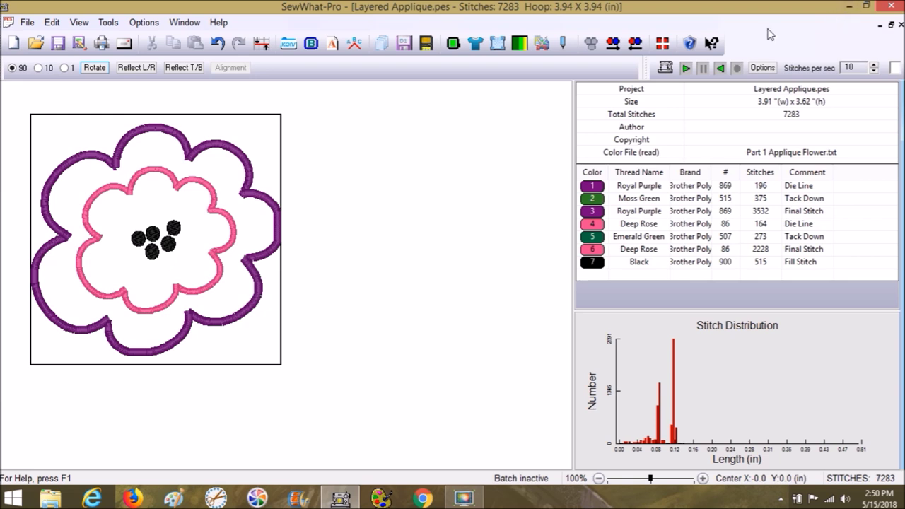
click(352, 500)
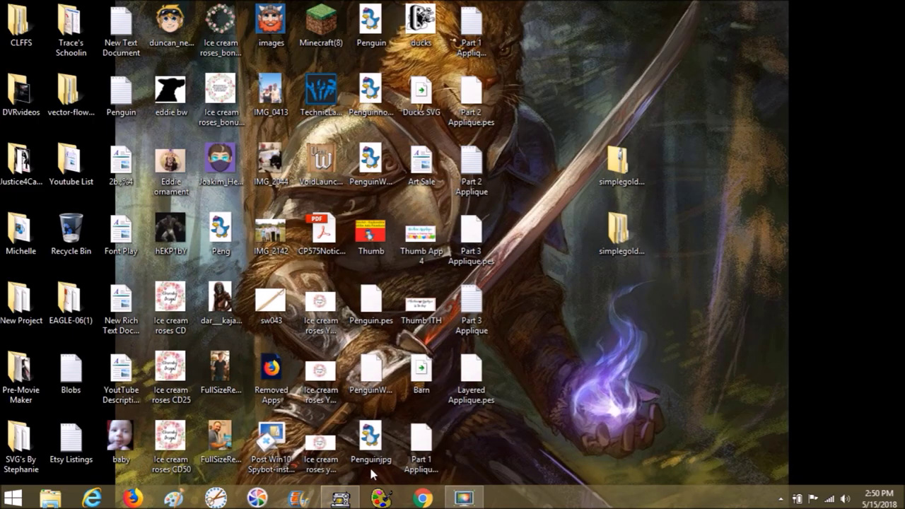
click(346, 500)
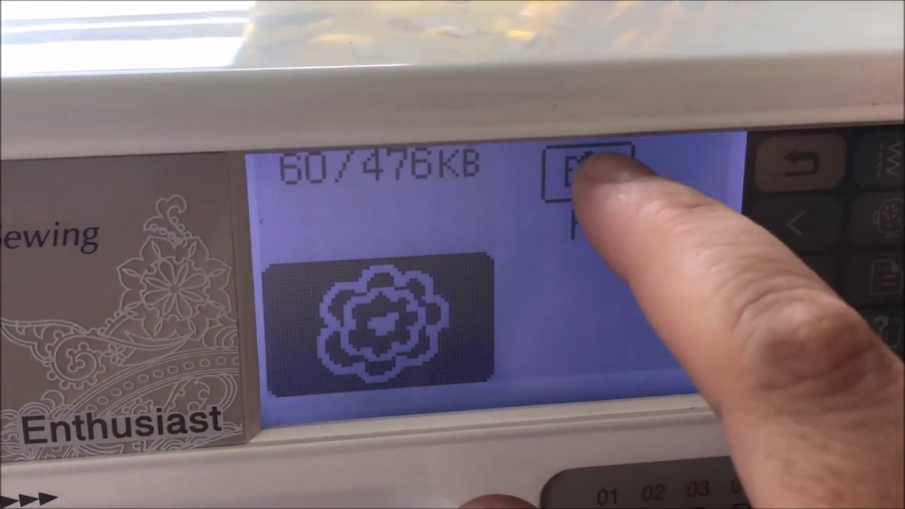
Load the flower design on the machine and step from Royal Purple through Moss Green to Deep Rose
click(588, 170)
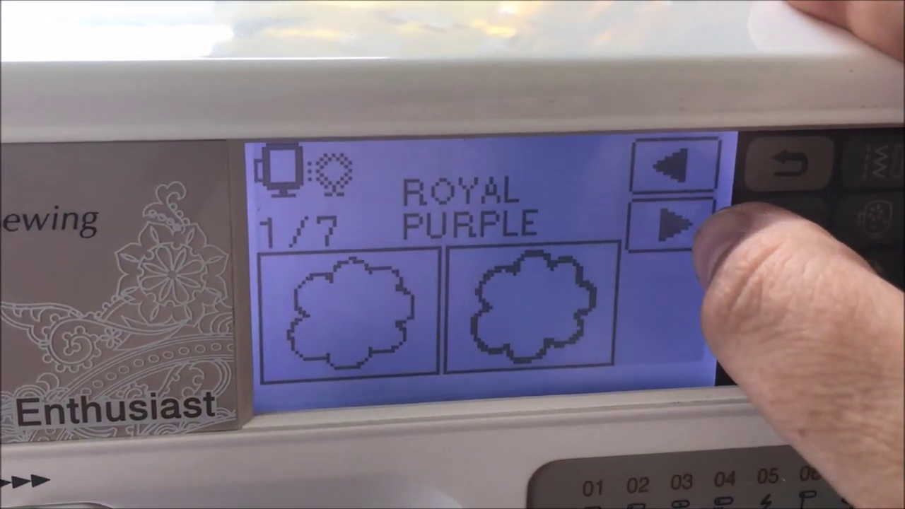
click(654, 217)
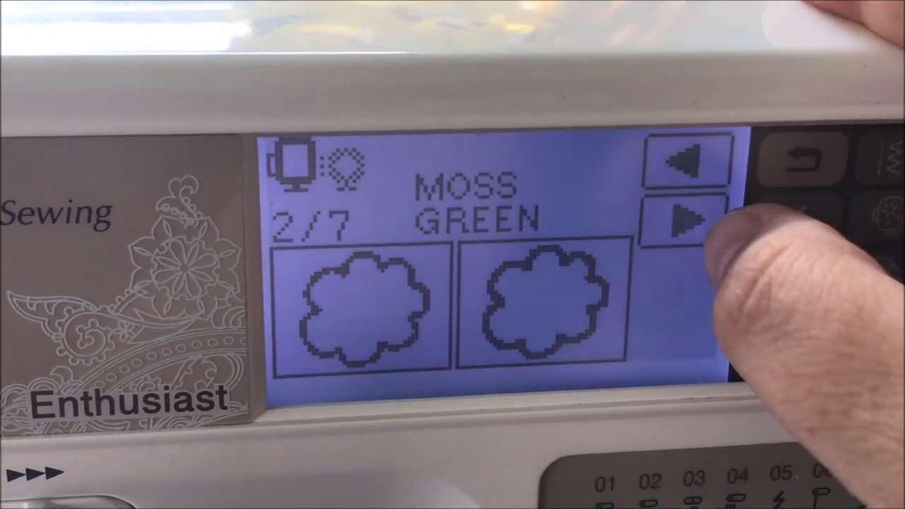
click(696, 225)
click(699, 232)
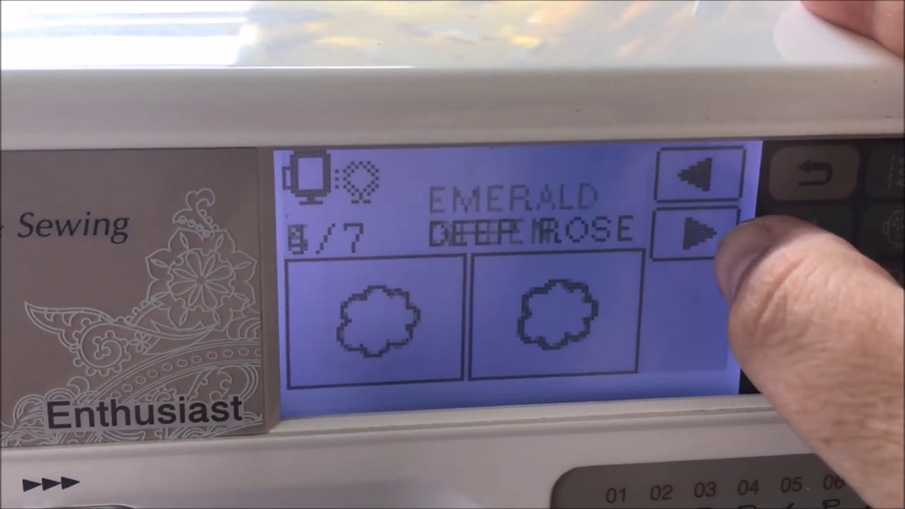